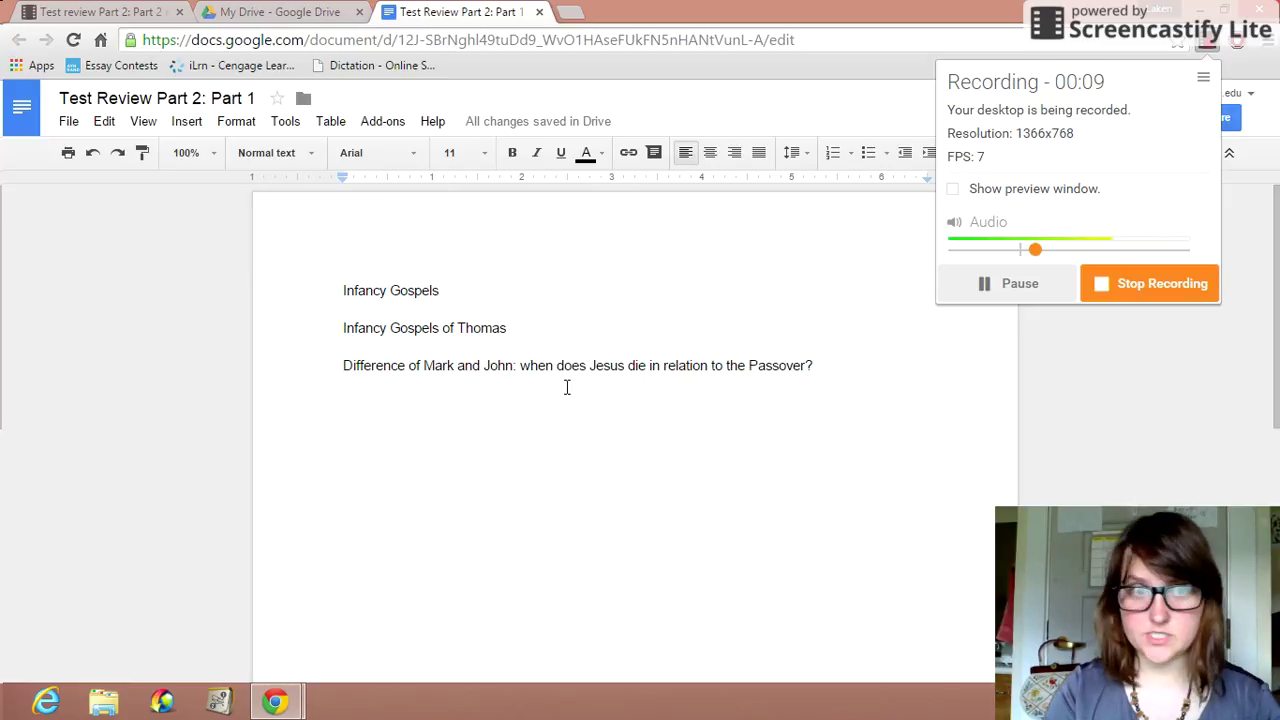
# Step: Add "= infant= child." after the "Infancy Gospels" heading on the first line
pyautogui.click(469, 302)
pyautogui.click(467, 297)
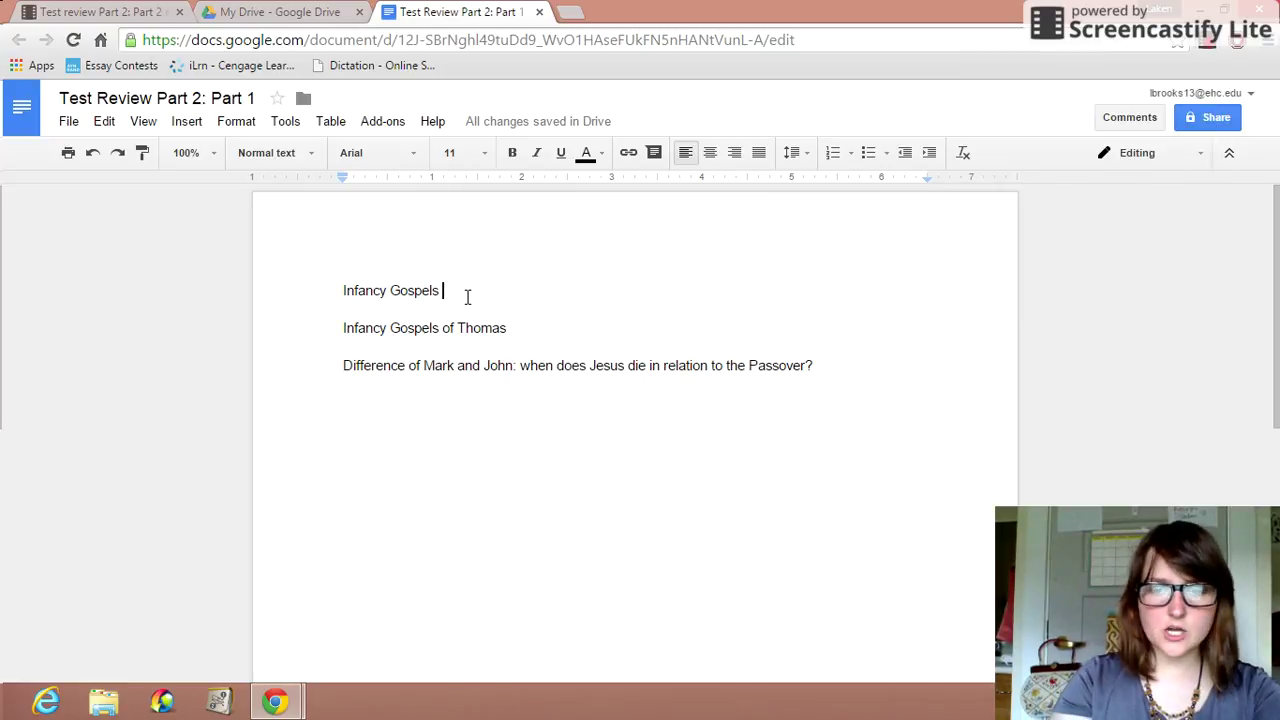
pyautogui.write('= ')
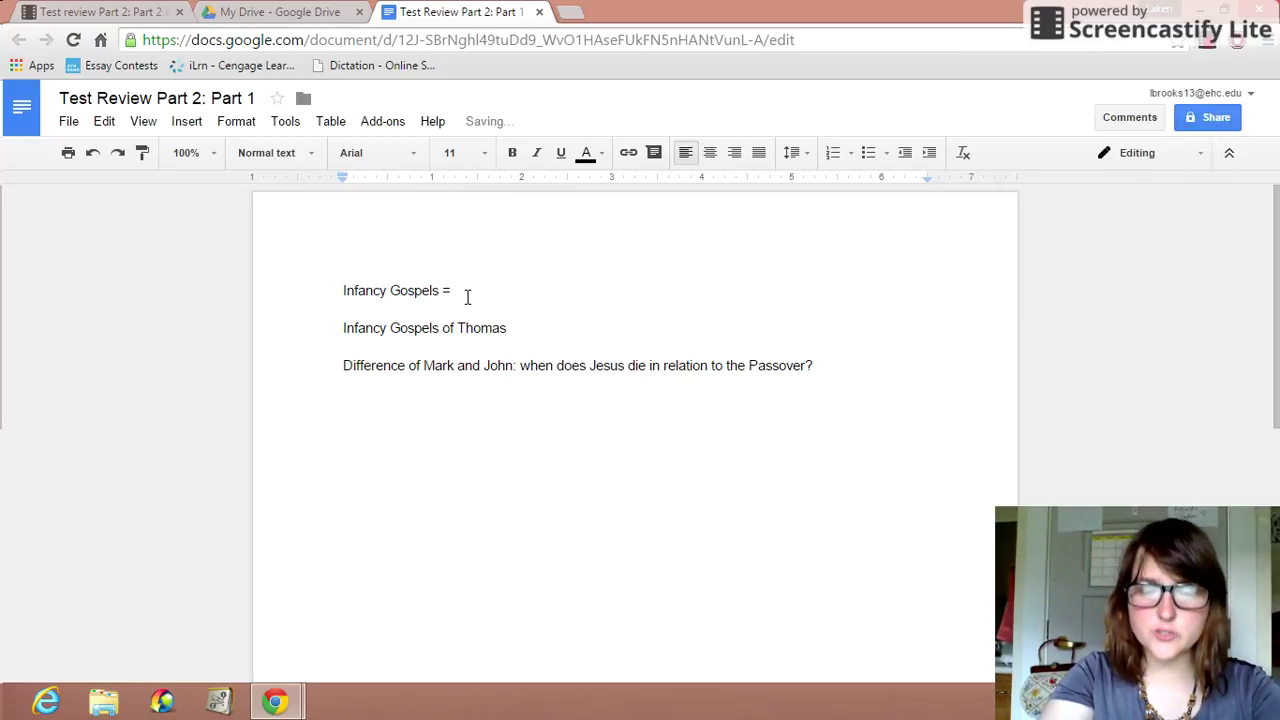
pyautogui.write('infa')
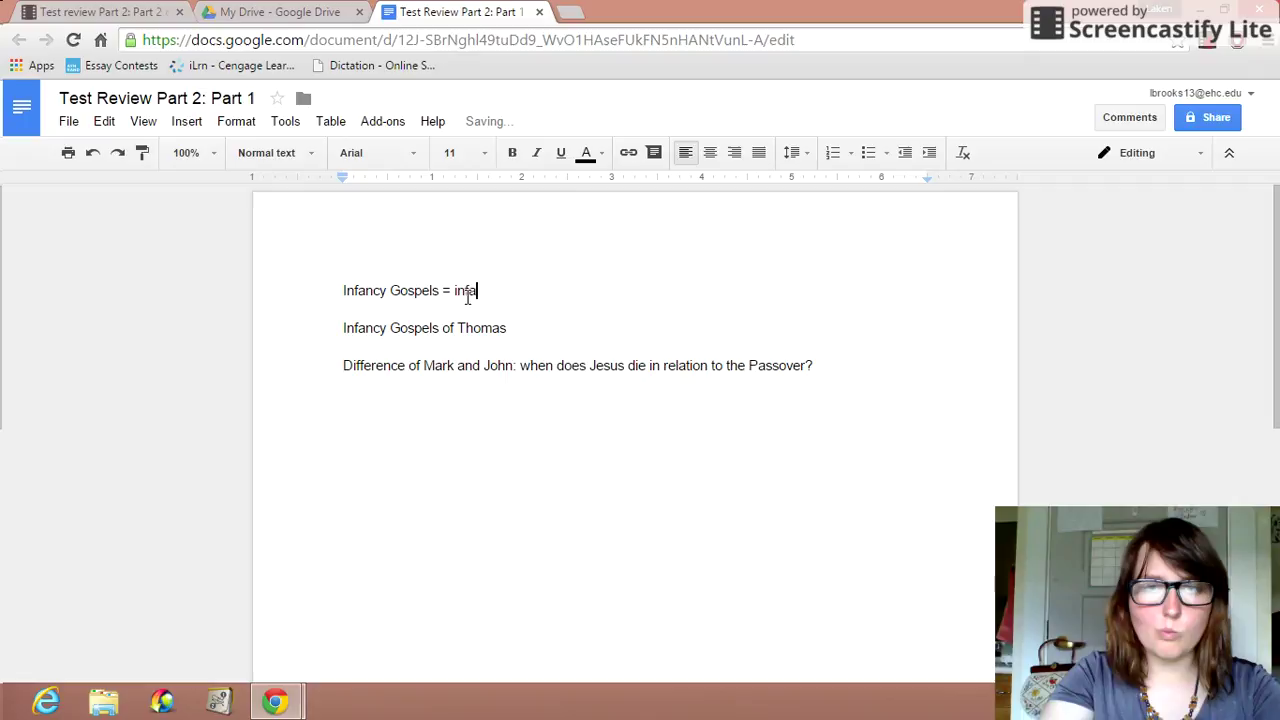
pyautogui.write('nt= ')
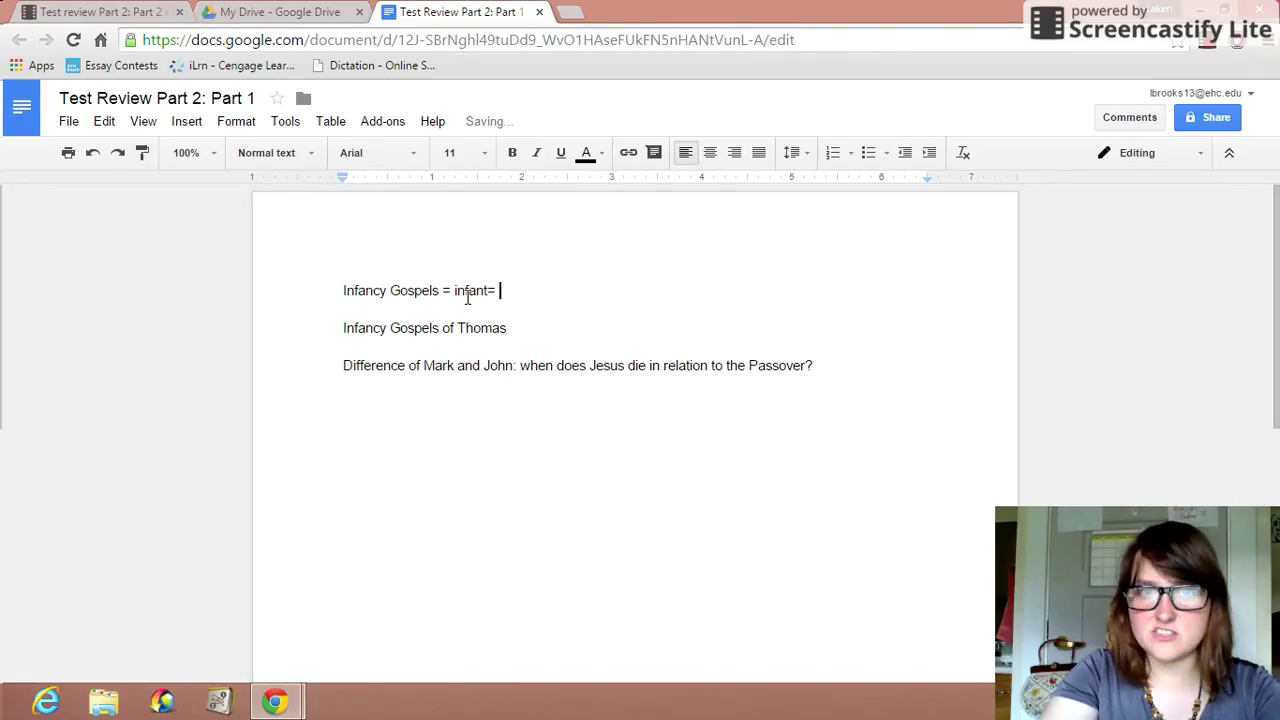
pyautogui.write('child. ')
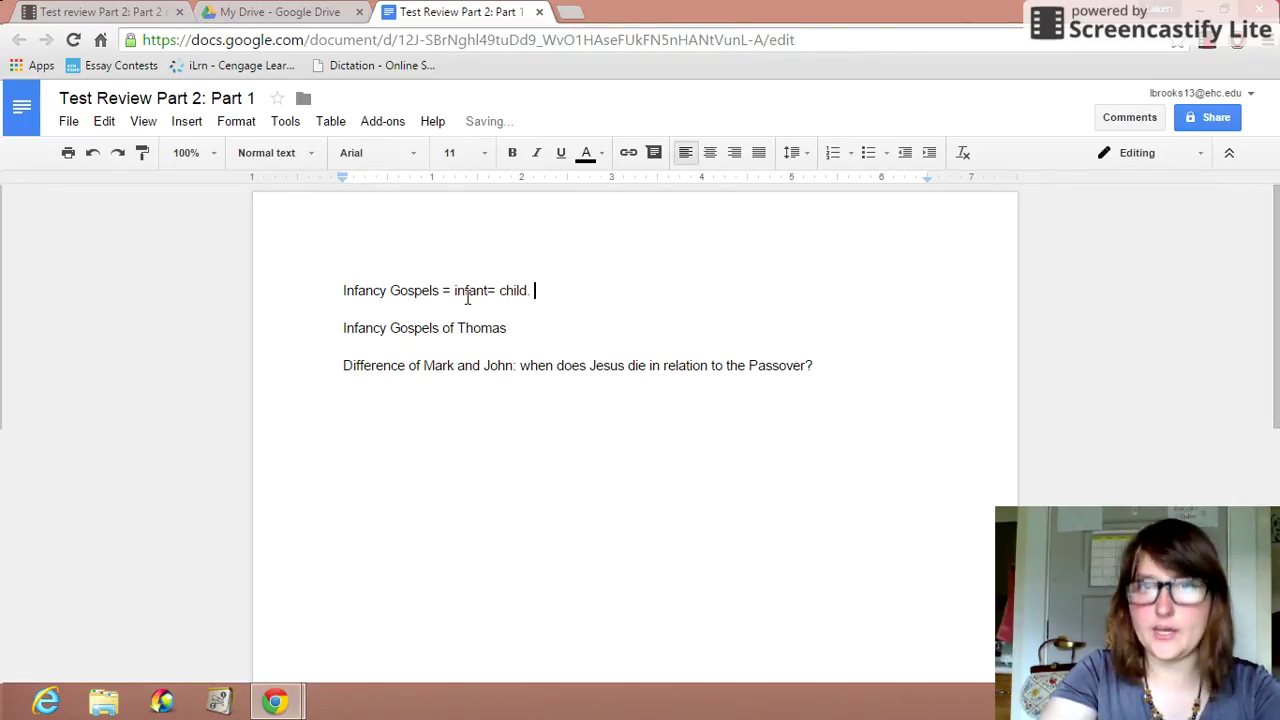
# Step: Continue the first entry with the definition "Gospel = A depiction of the “Good News” of Christ."
pyautogui.write('Sy')
pyautogui.press('BackSpace')
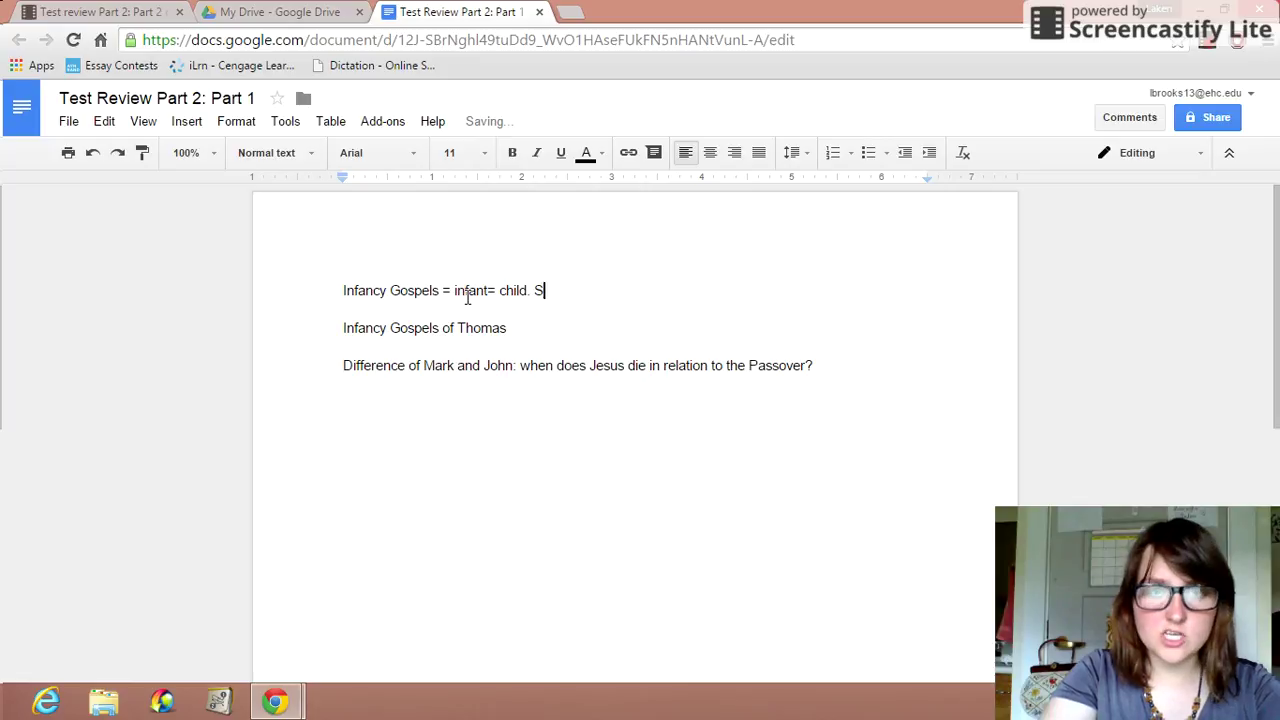
pyautogui.write('y')
pyautogui.press('BackSpace')
pyautogui.press('BackSpace')
pyautogui.write('Gospel')
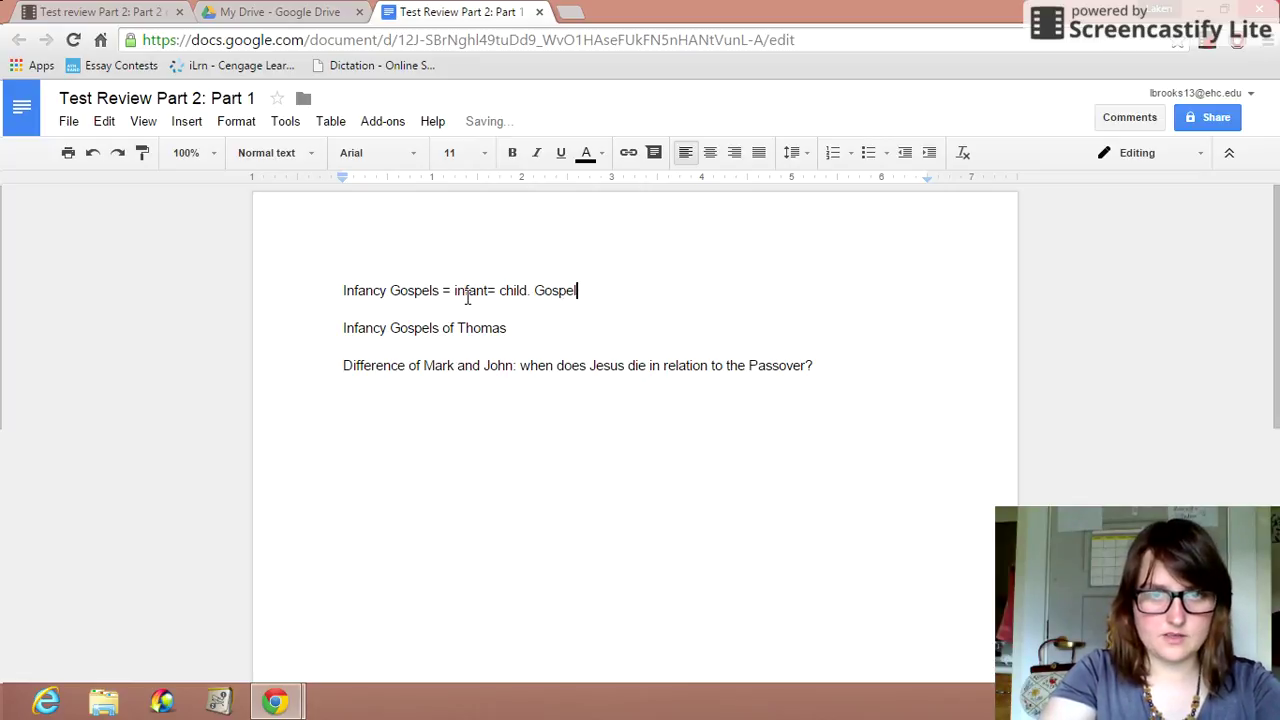
pyautogui.write(' -')
pyautogui.press('BackSpace')
pyautogui.press('BackSpace')
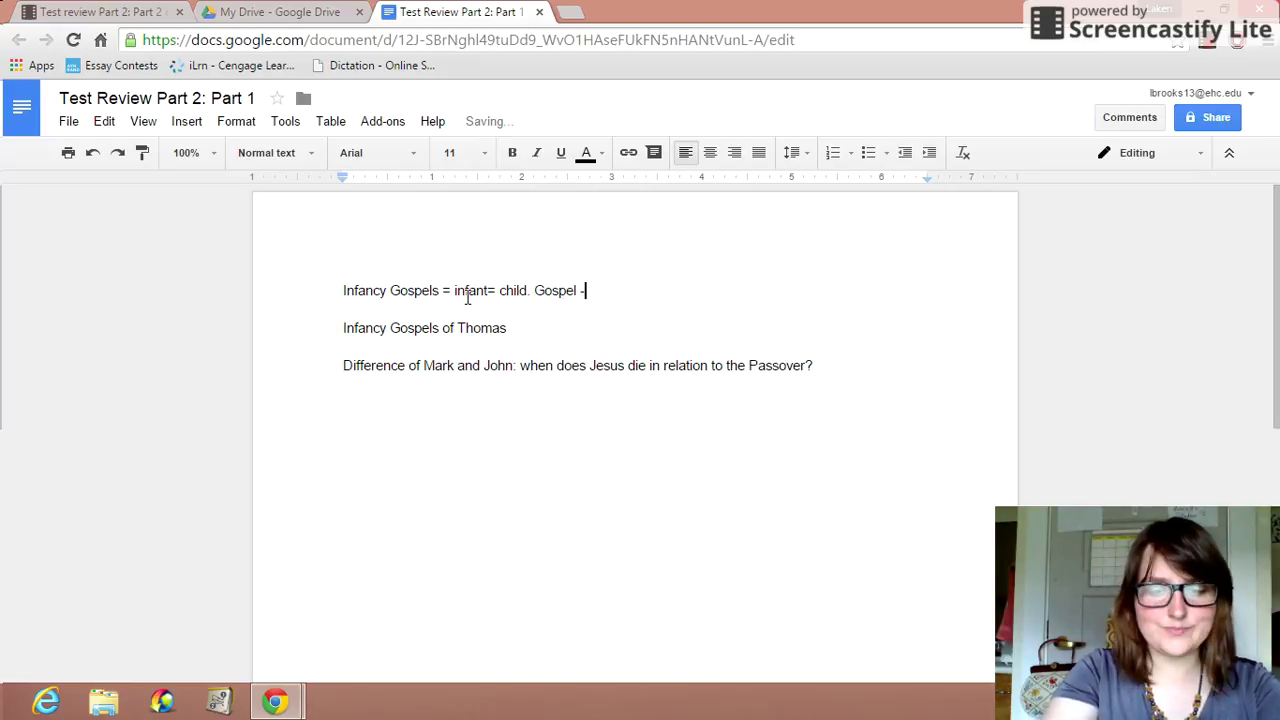
pyautogui.write('= ')
pyautogui.write('A ')
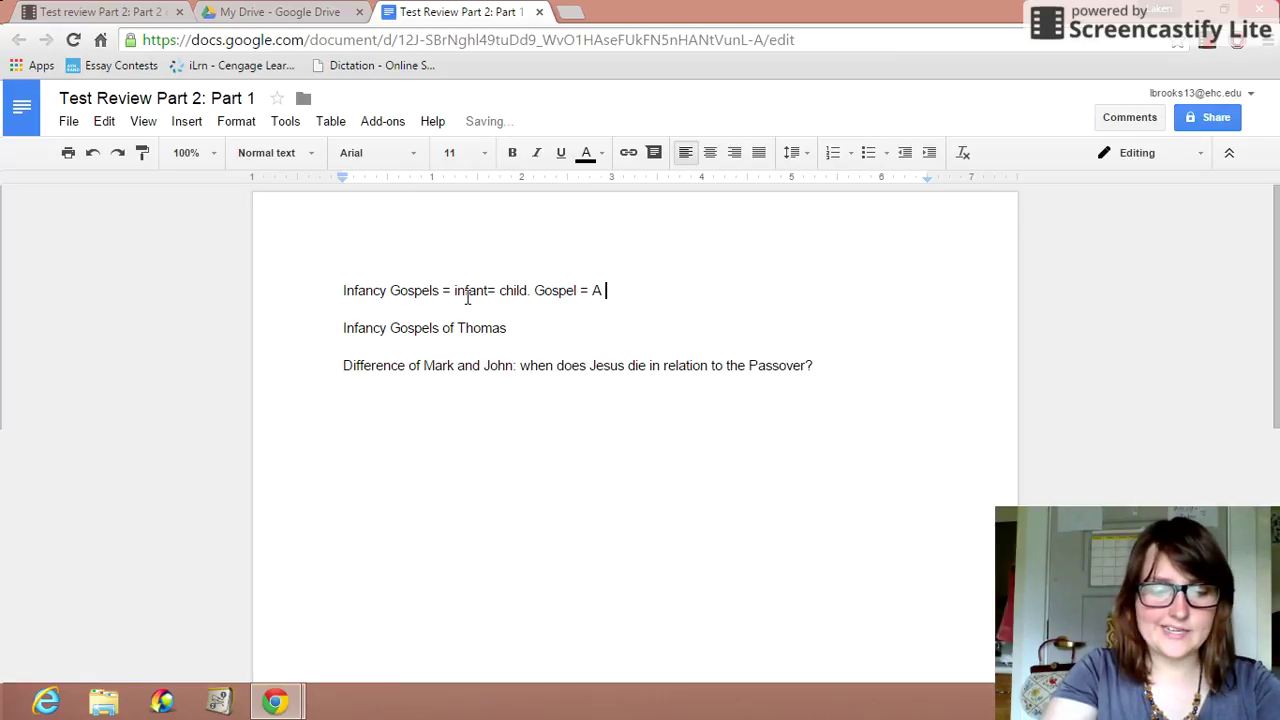
pyautogui.write('depiction of th')
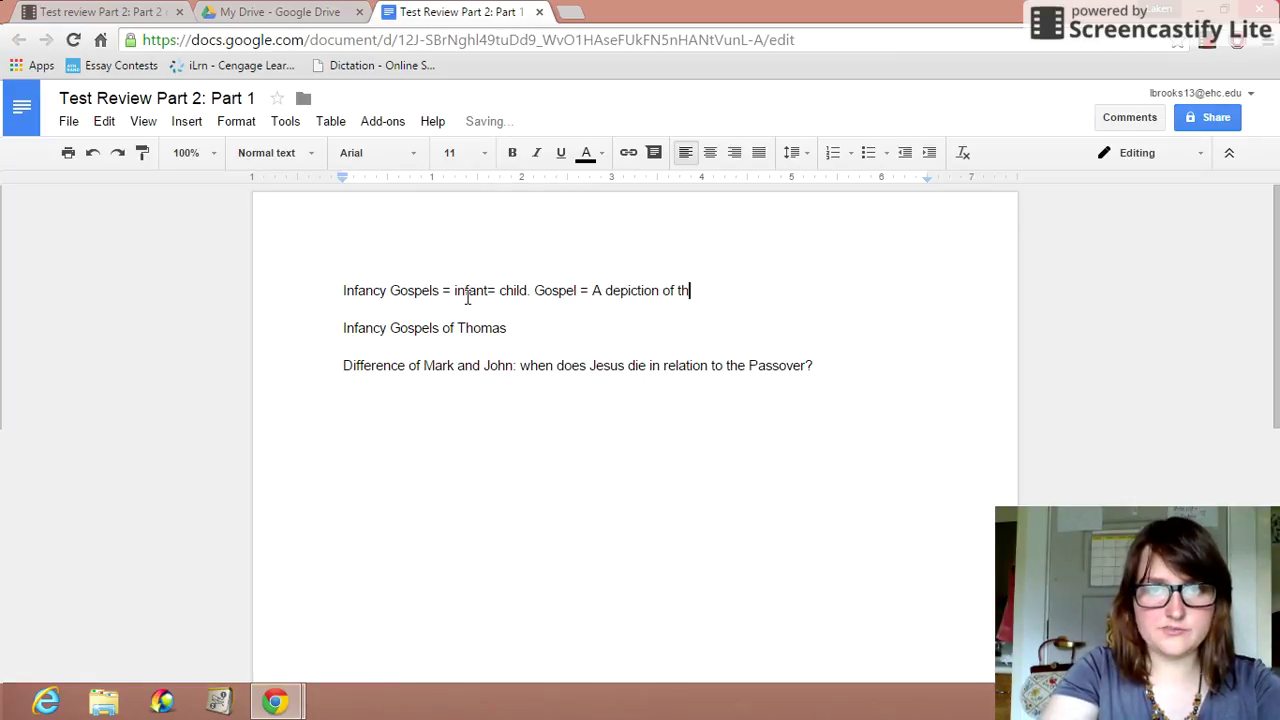
pyautogui.write('e "Good Nood No')
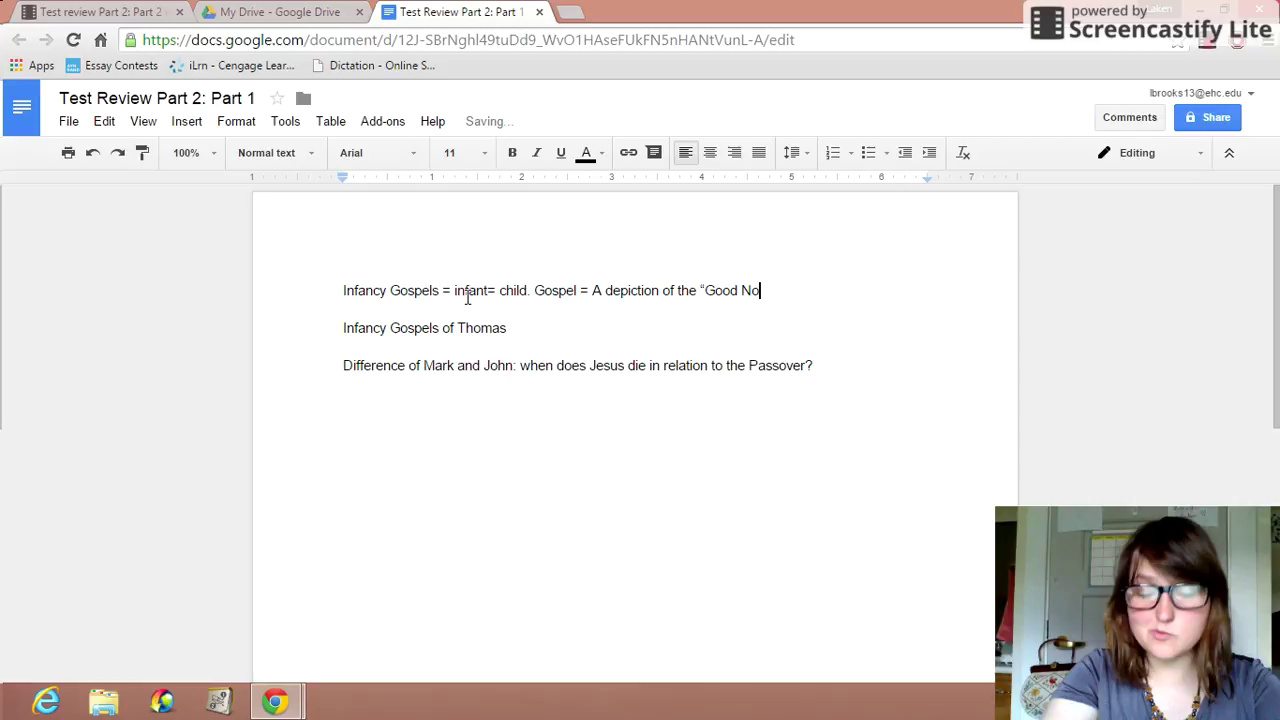
pyautogui.write('ws')
pyautogui.press('BackSpace')
pyautogui.press('BackSpace')
pyautogui.press('BackSpace')
pyautogui.write('ews')
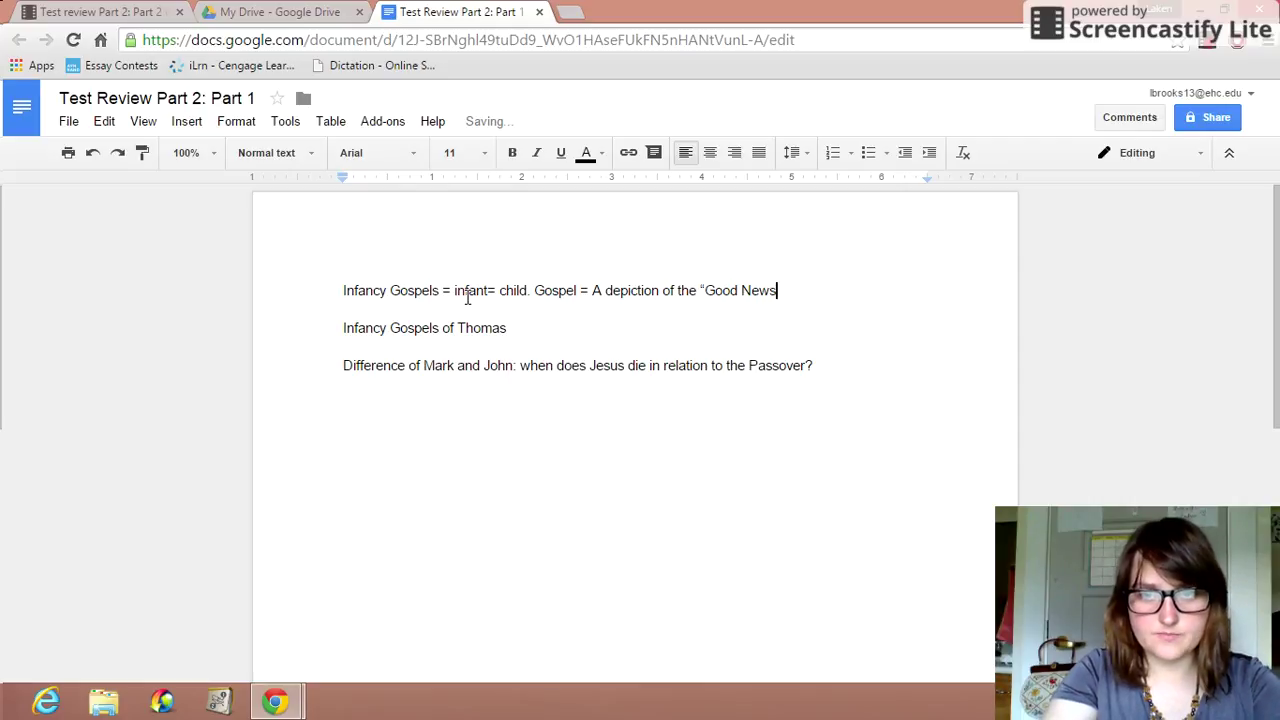
pyautogui.write('" of Chris')
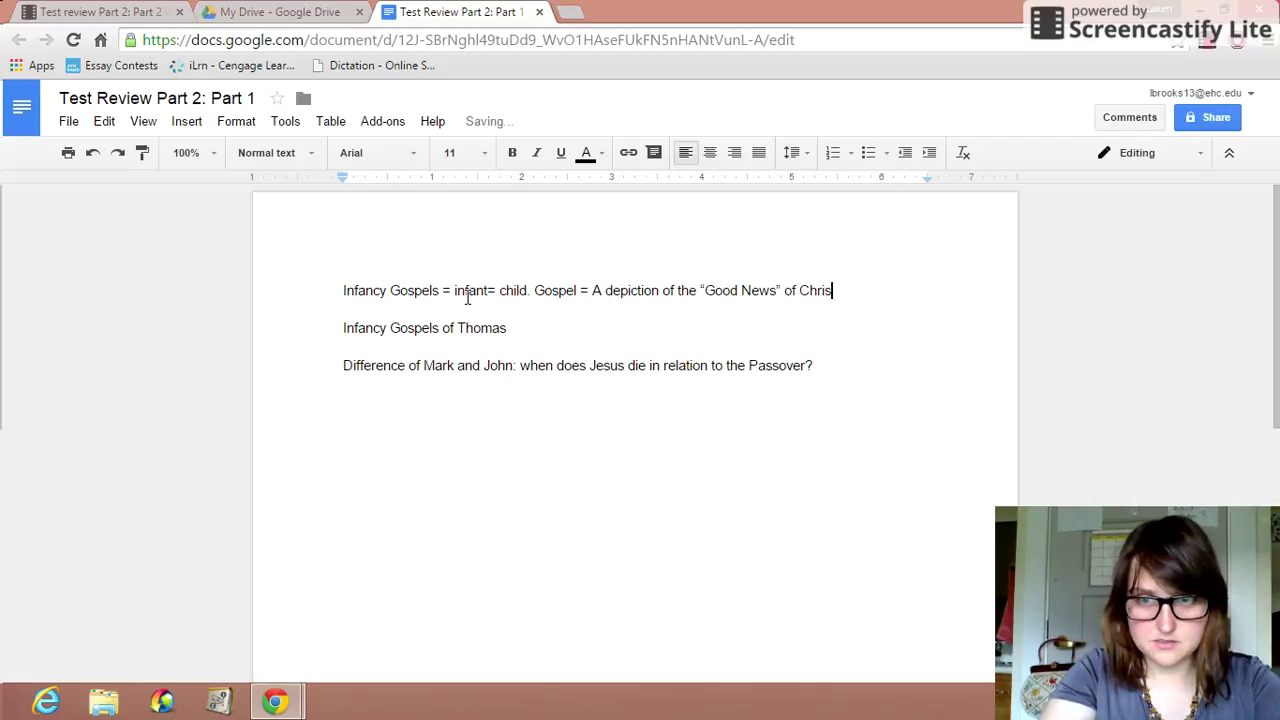
pyautogui.write('t. I')
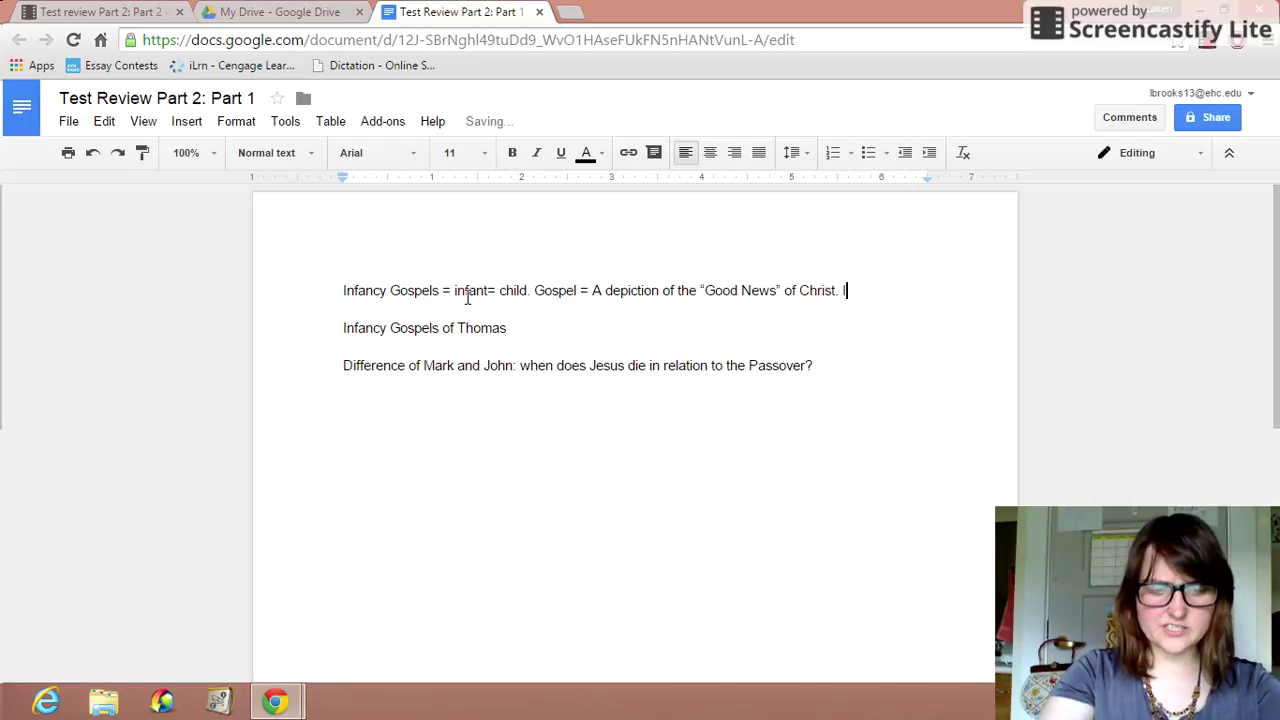
# Step: Append "Infancy Gospels, Infant Jesus." to the first entry
pyautogui.write('nfancy Gospels, ')
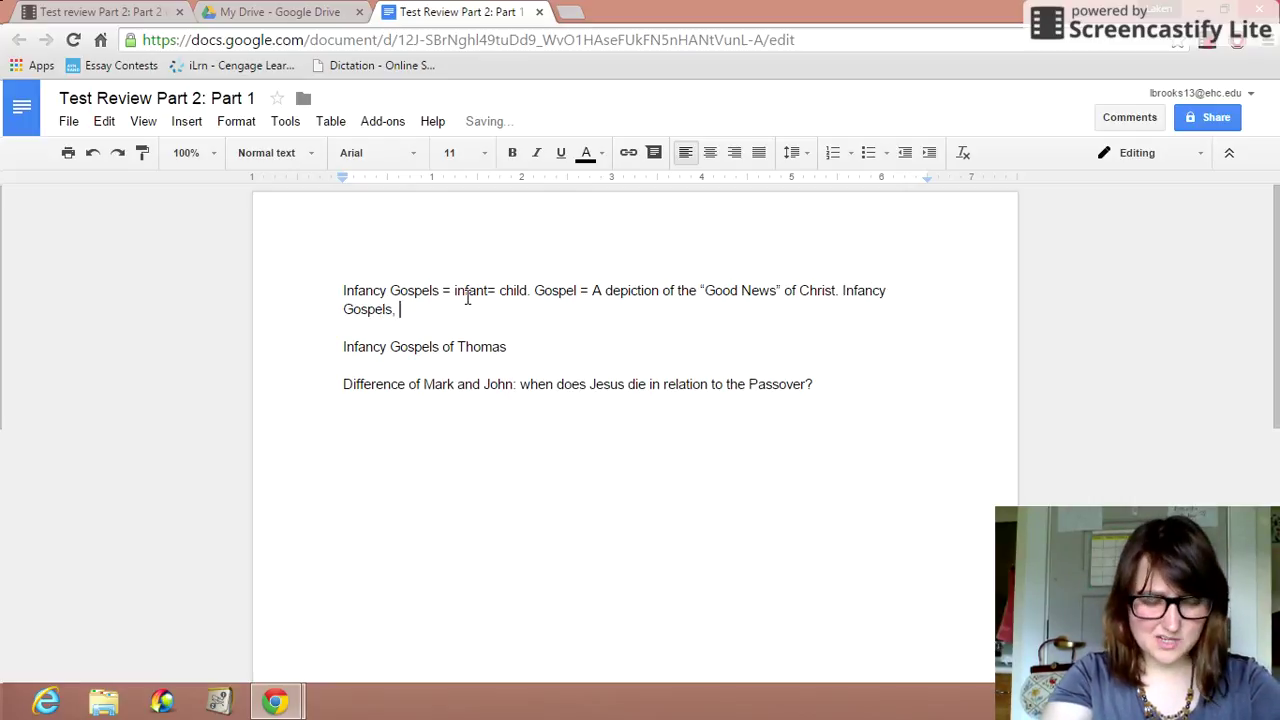
pyautogui.write('Infant ')
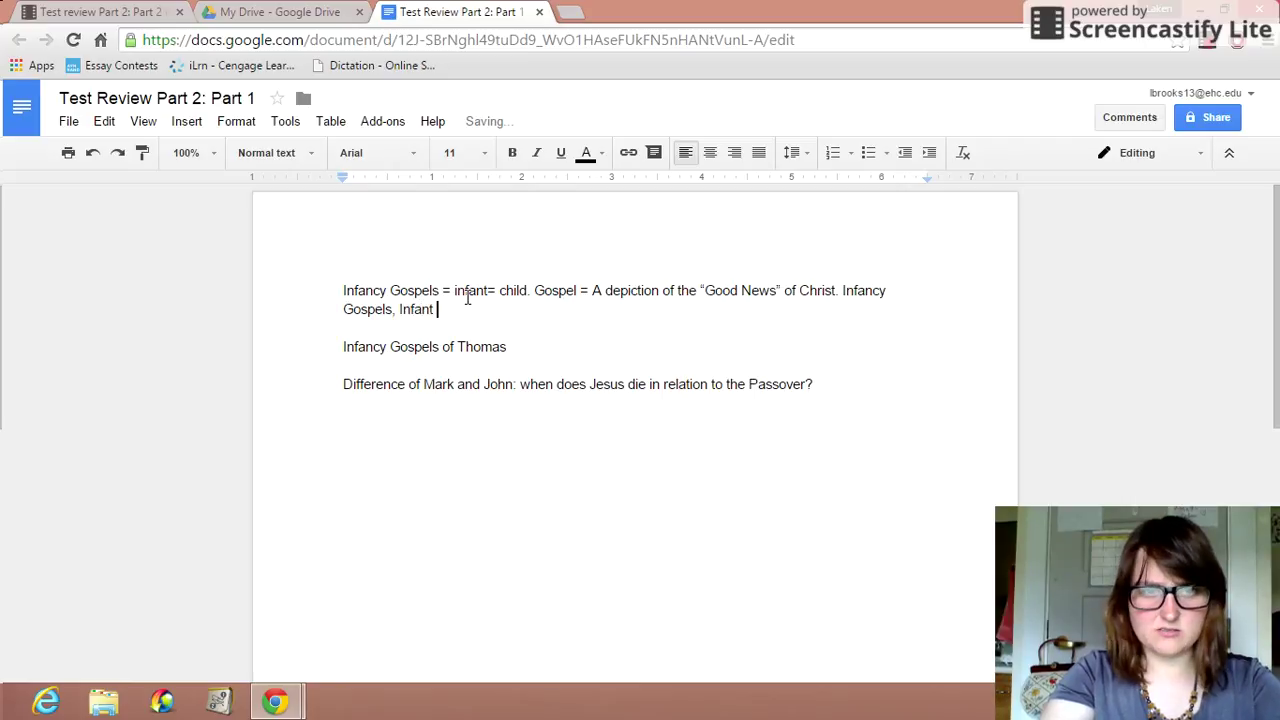
pyautogui.write('Jesus. ')
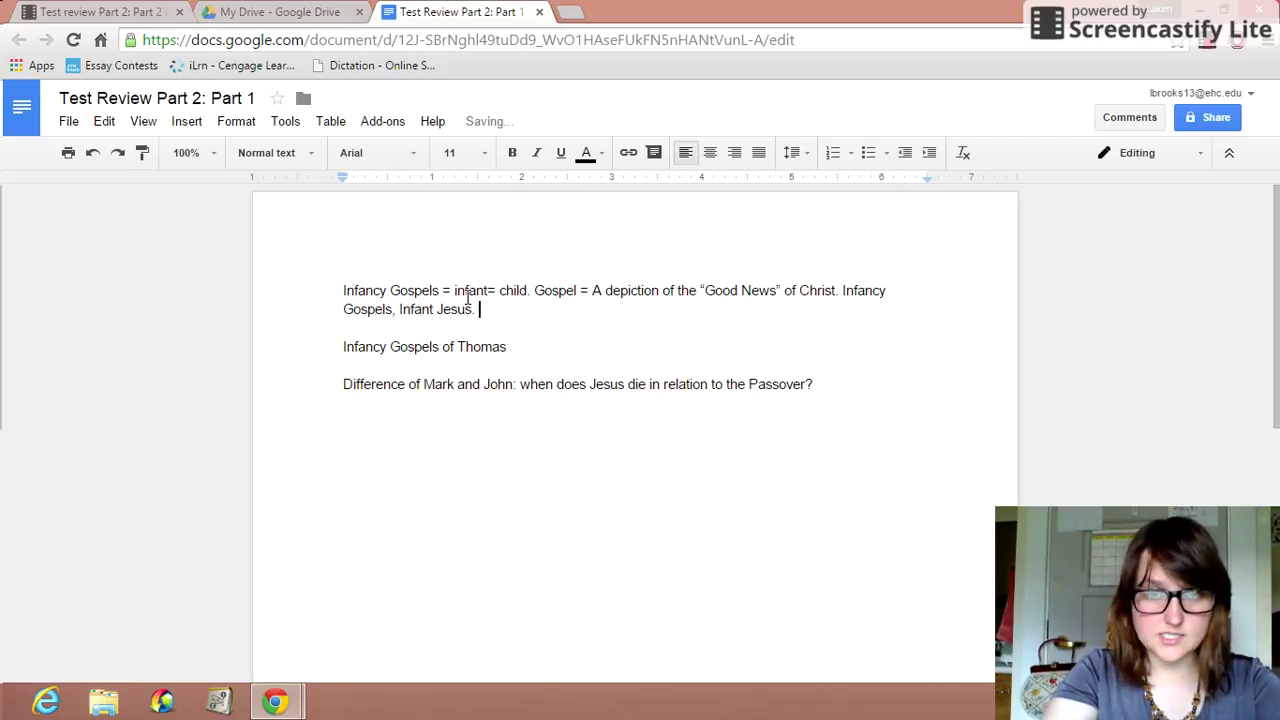
# Step: Finish the first entry with the sentence "Infancy Gospel is a Biblical Book that focuses upon Jesus as a child."
pyautogui.write('Infancy ')
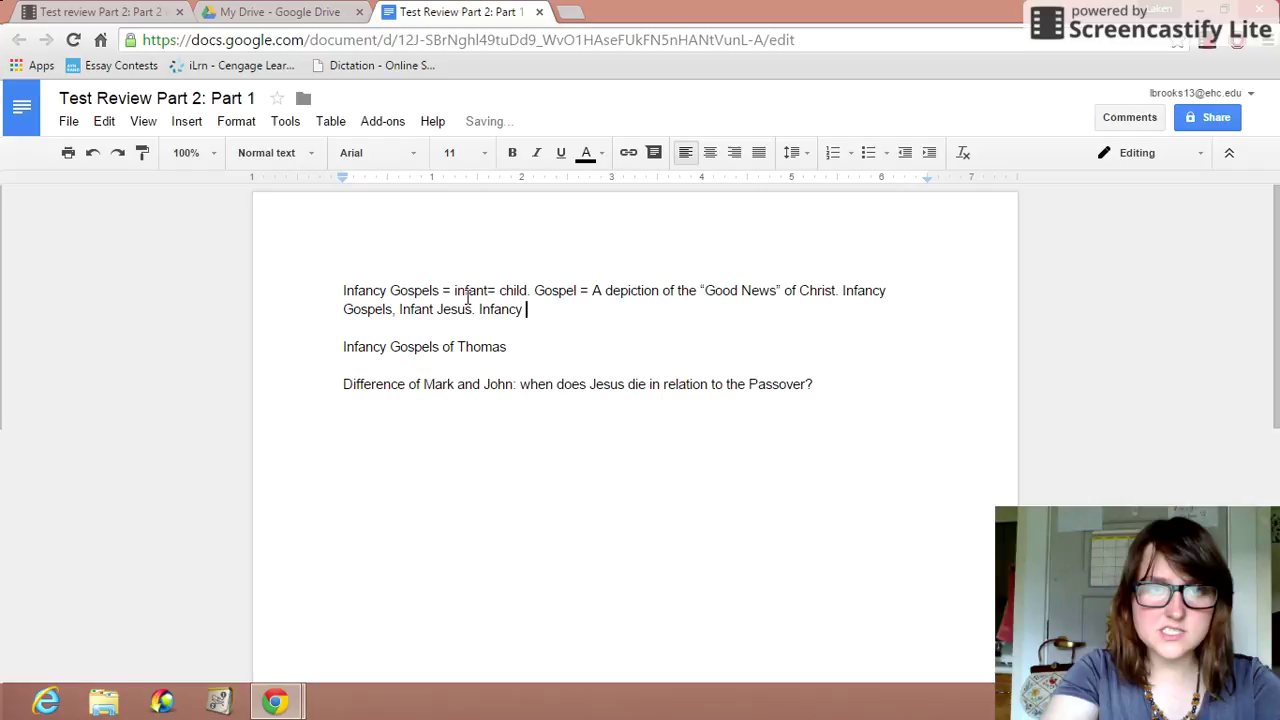
pyautogui.write('Gospel i')
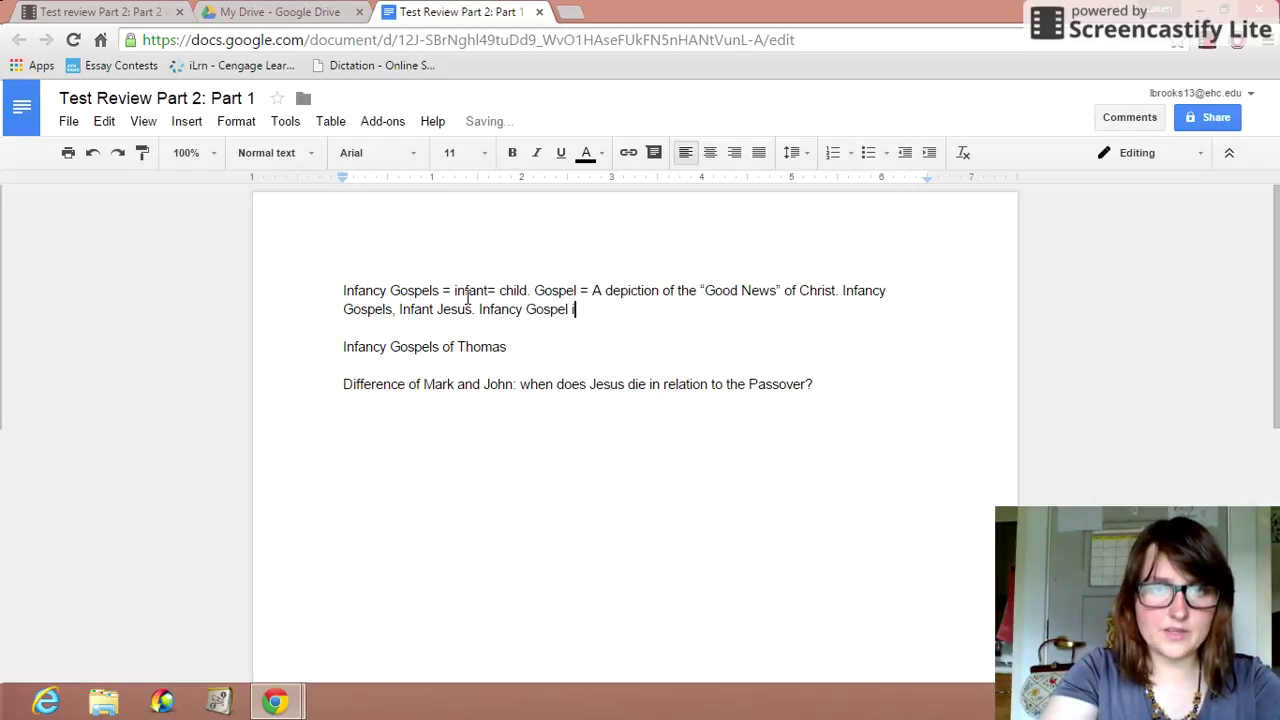
pyautogui.write('s a BIblical')
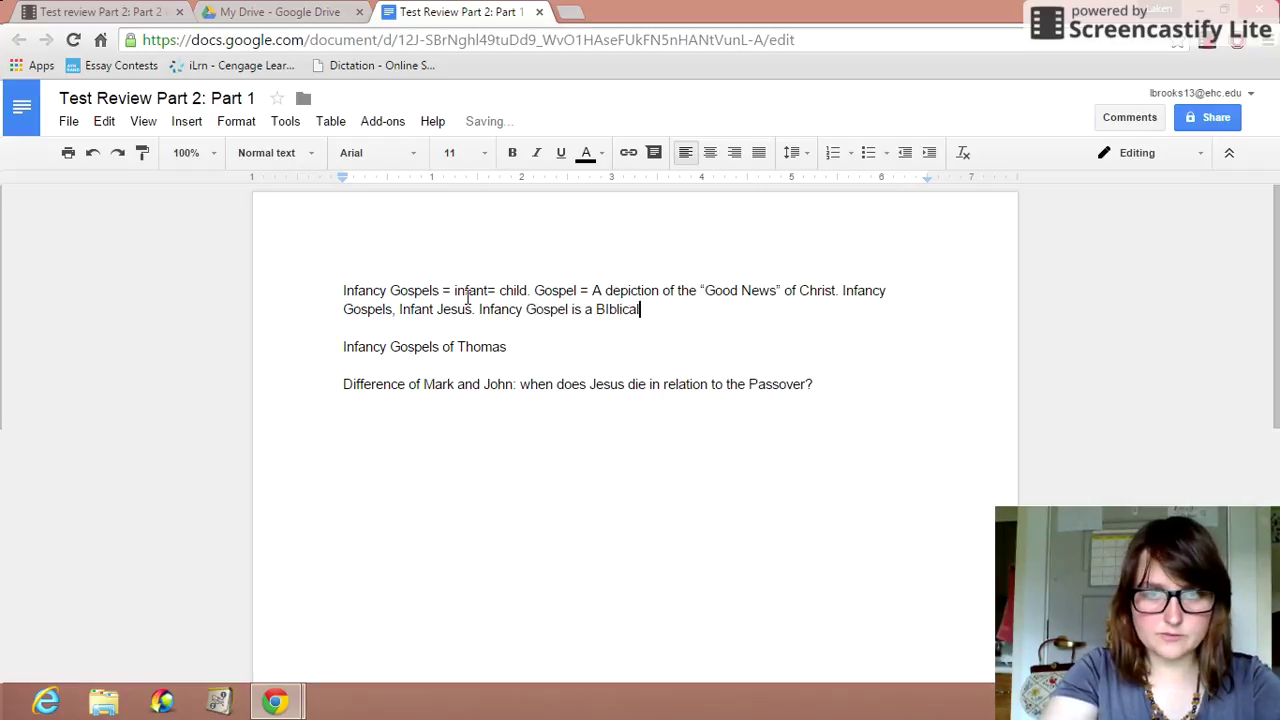
pyautogui.press('BackSpace')
pyautogui.press('BackSpace')
pyautogui.press('BackSpace')
pyautogui.press('BackSpace')
pyautogui.press('BackSpace')
pyautogui.press('BackSpace')
pyautogui.press('BackSpace')
pyautogui.write('ibl')
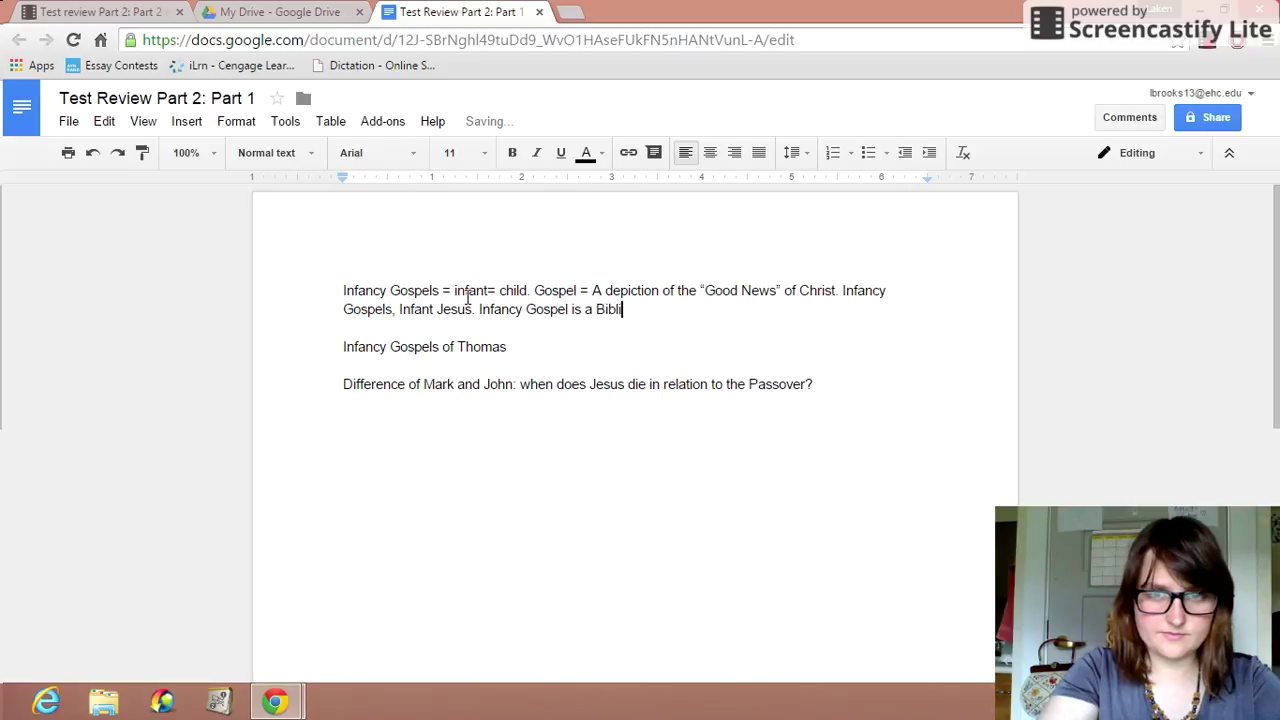
pyautogui.write('ical Book that focus')
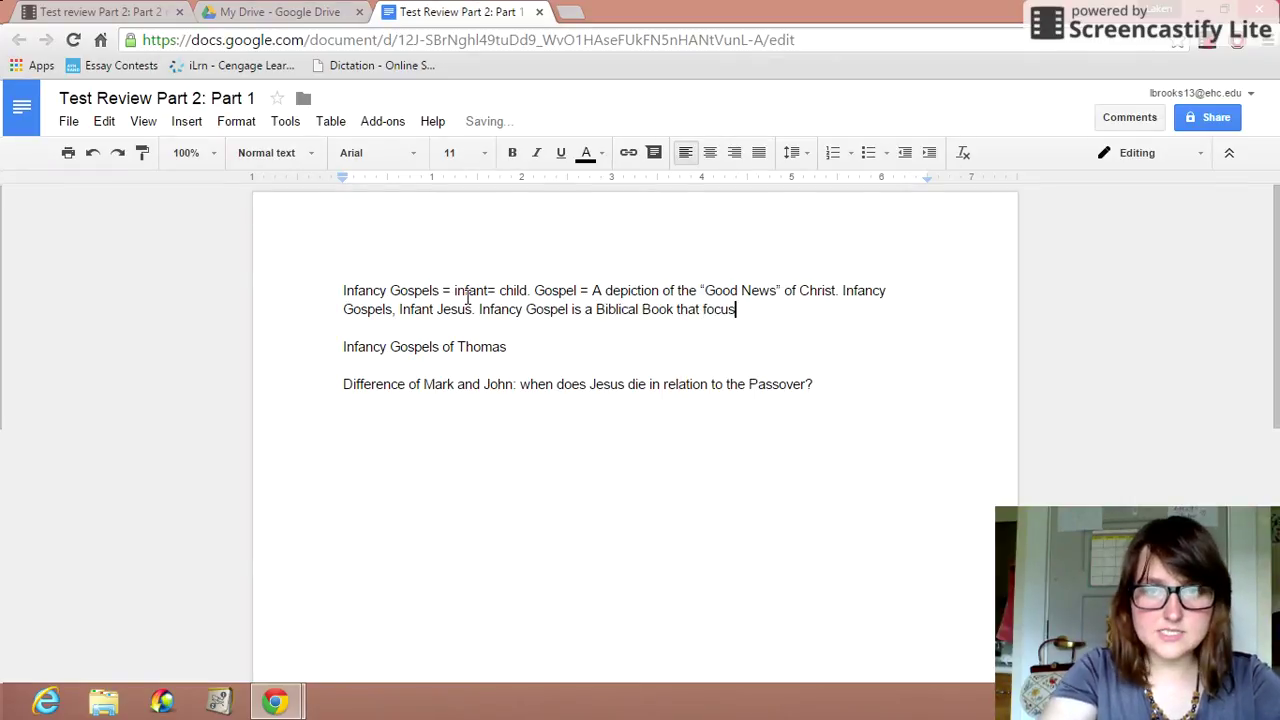
pyautogui.write('es upon Jesus ')
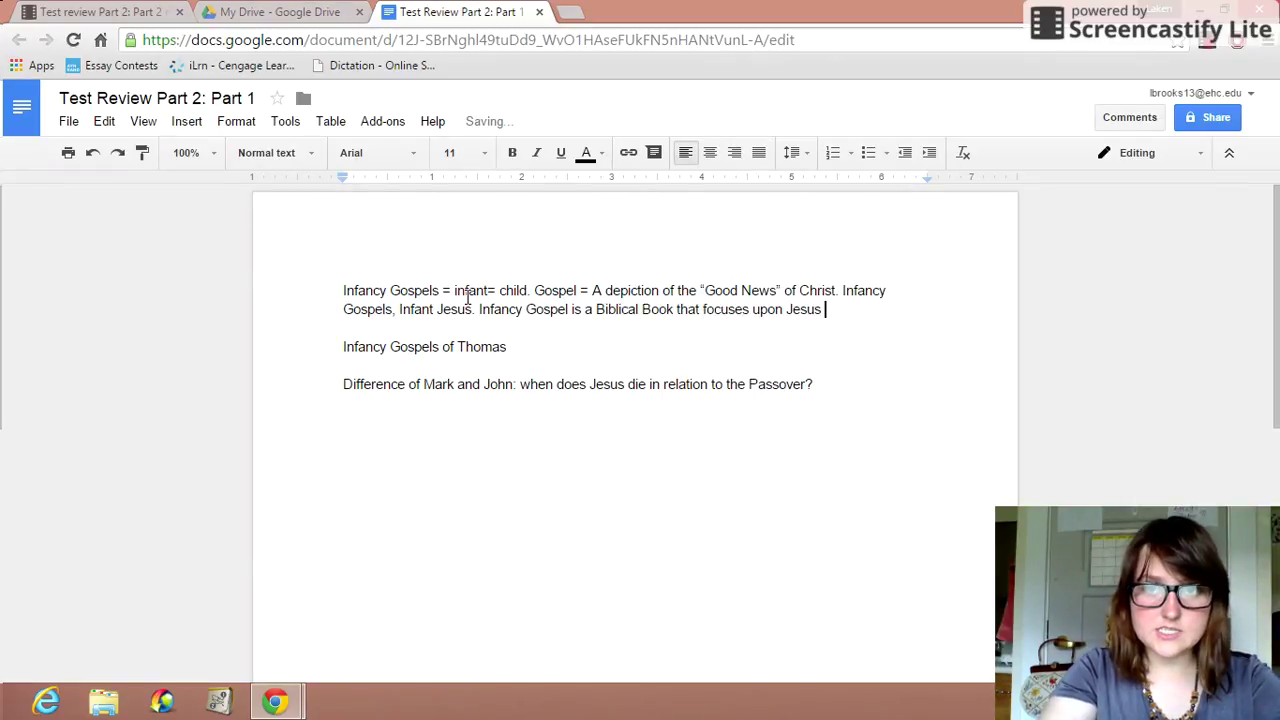
pyautogui.write('as a child.')
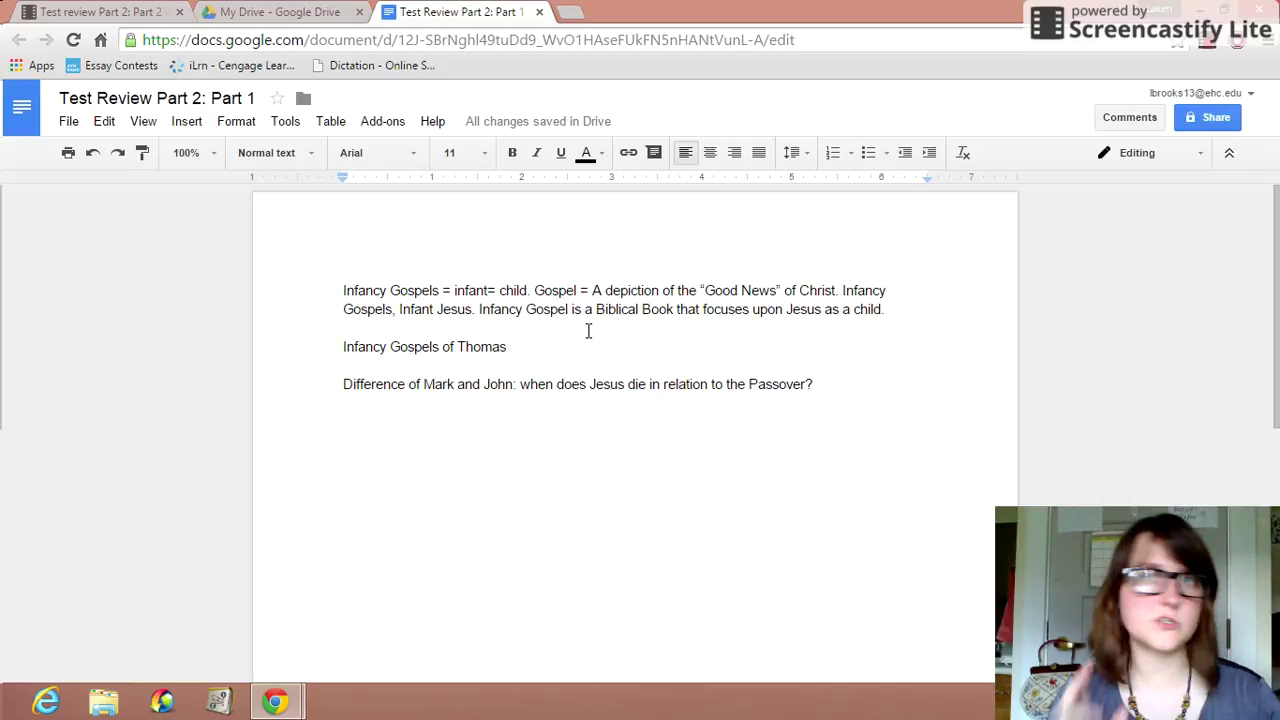
# Step: Add "=" after "Infancy Gospels of Thomas" and change "Gospels" to "Gospel" in that heading
pyautogui.click(580, 342)
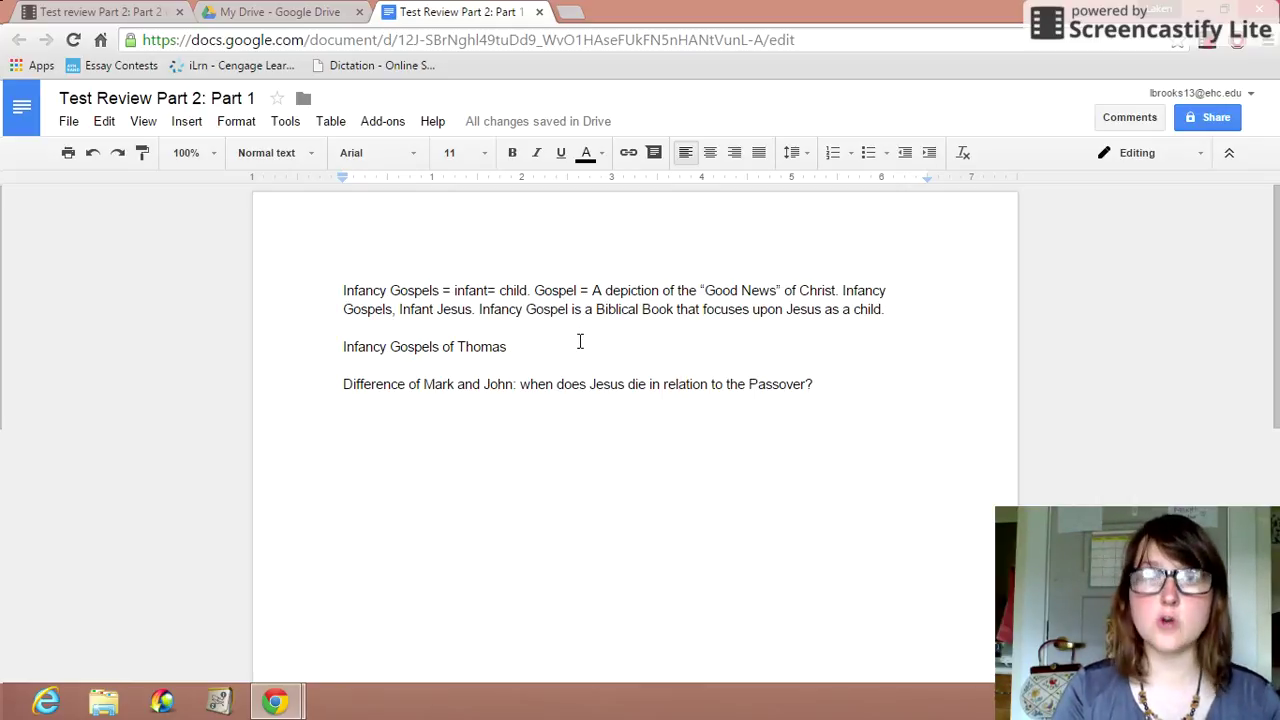
pyautogui.write('=')
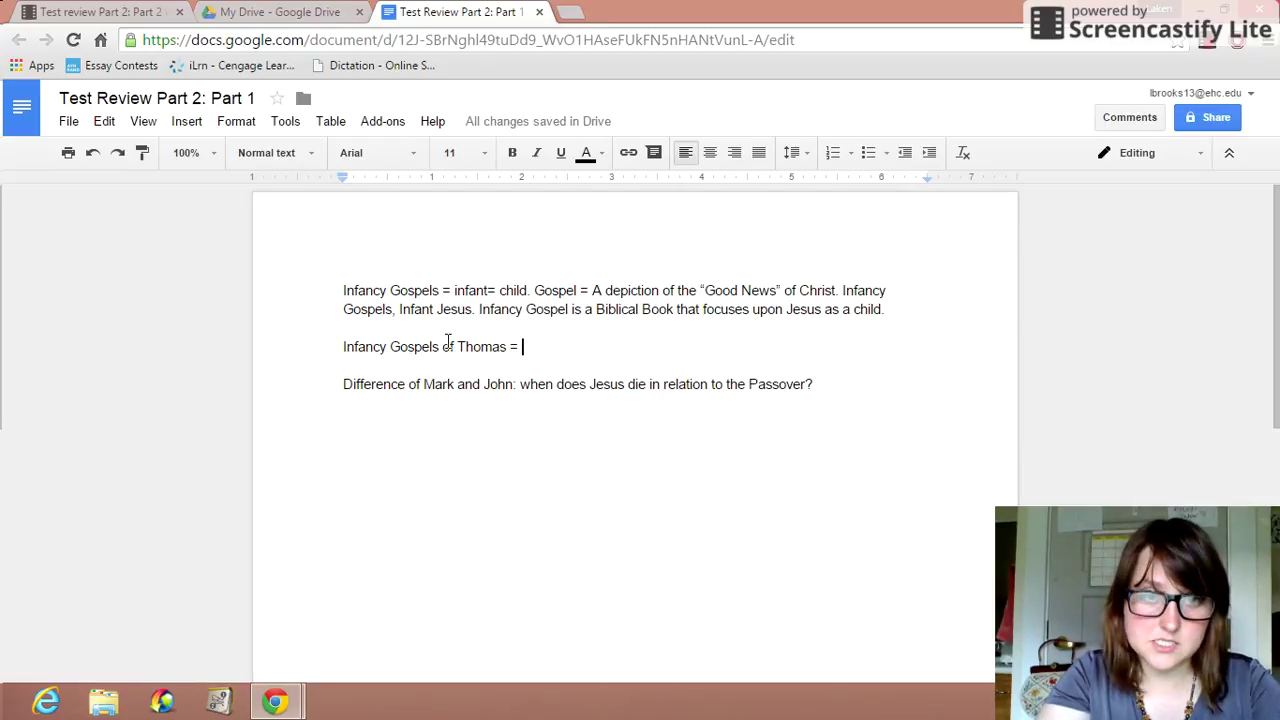
pyautogui.click(440, 347)
pyautogui.press('BackSpace')
pyautogui.click(578, 350)
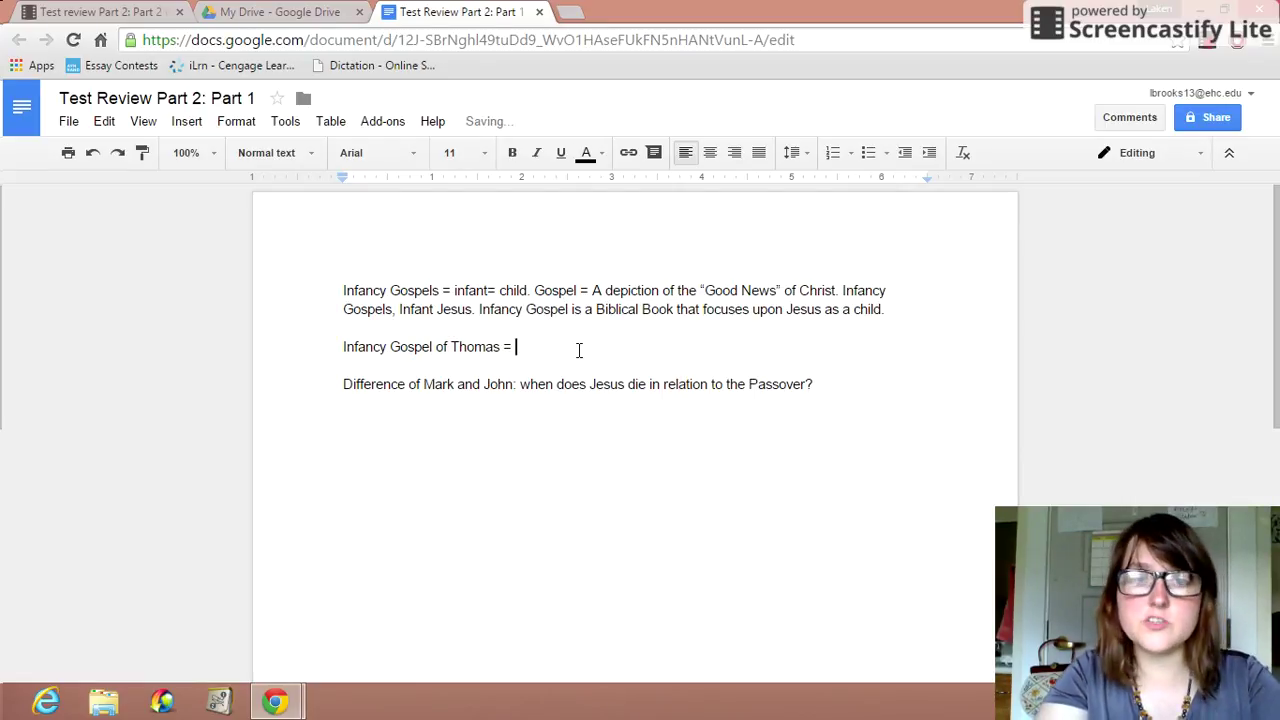
# Step: Define the Infancy Gospel of Thomas as "Is a controversial, the oldest Infancy Gospel about Jesus."
pyautogui.write('Is a c')
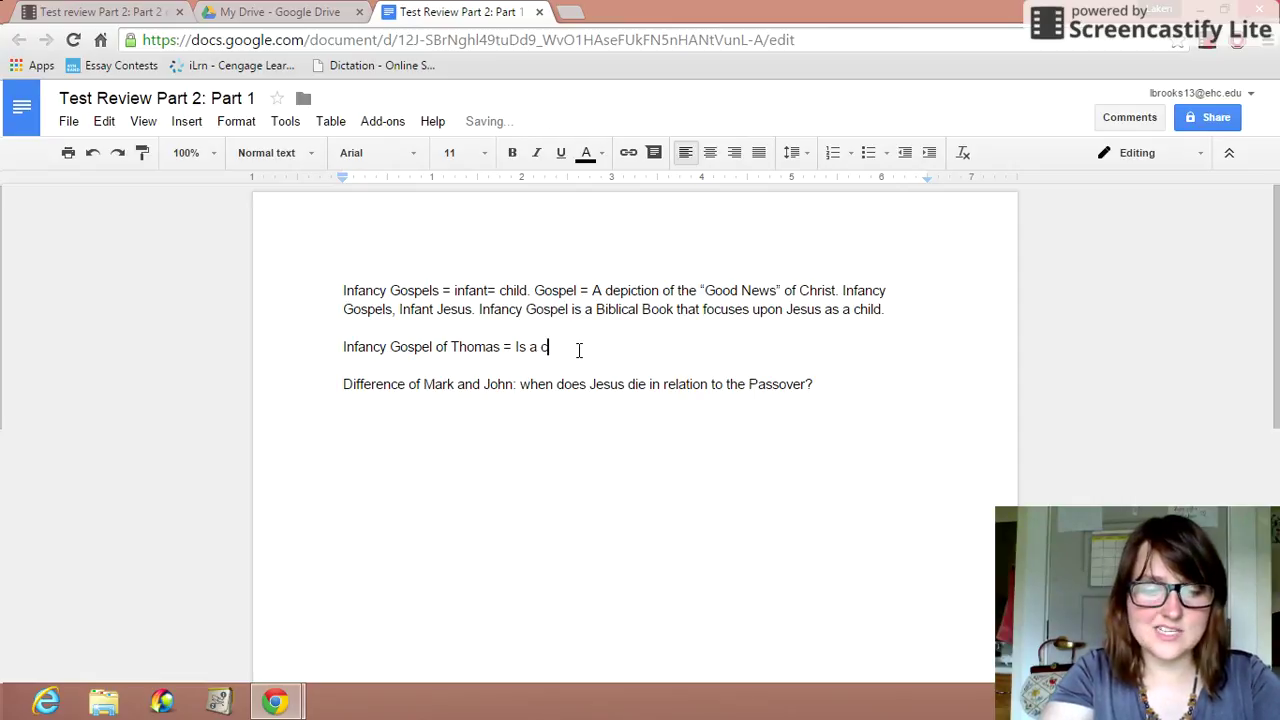
pyautogui.write('ontroversial')
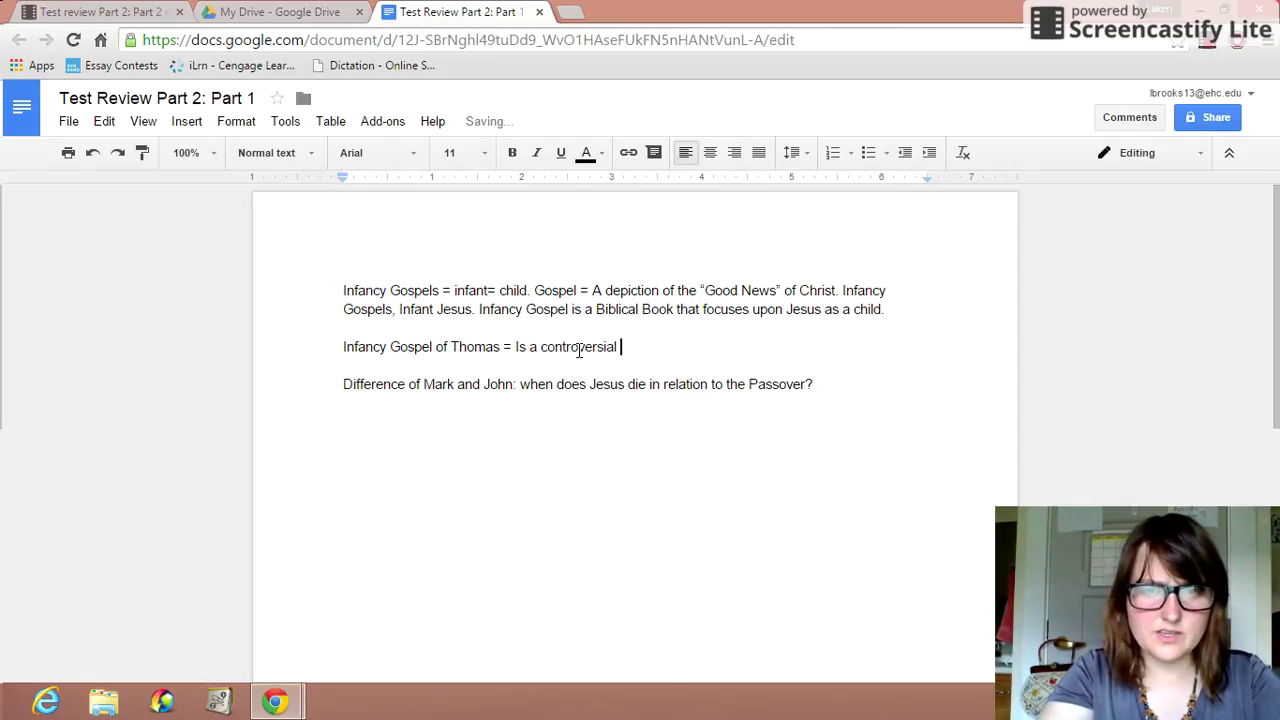
pyautogui.write(', the oldest ')
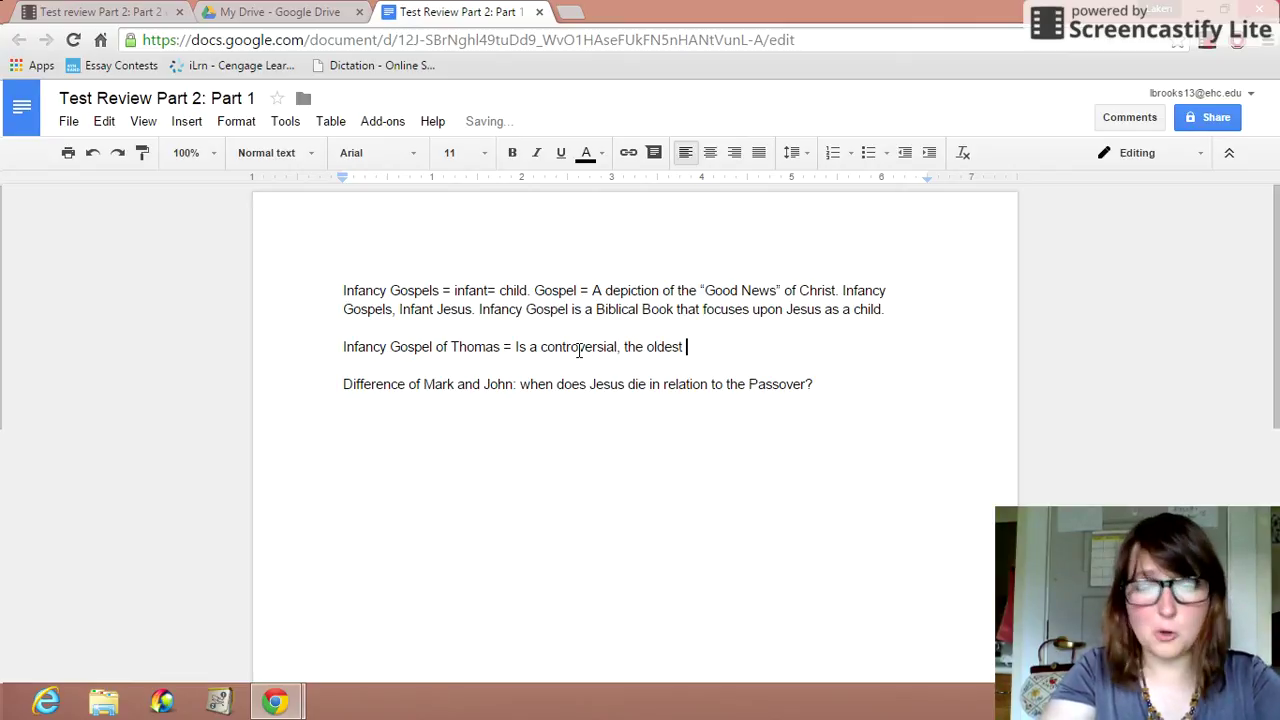
pyautogui.write('Infancy G')
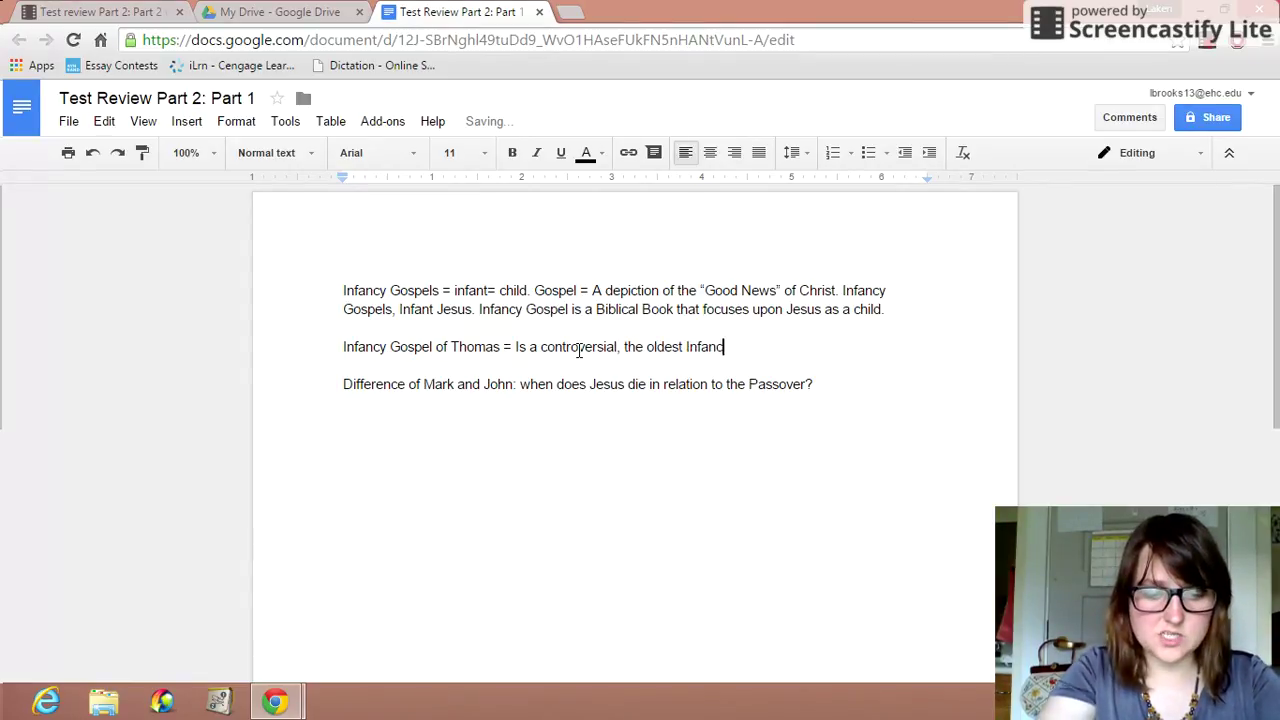
pyautogui.write('ospel about J')
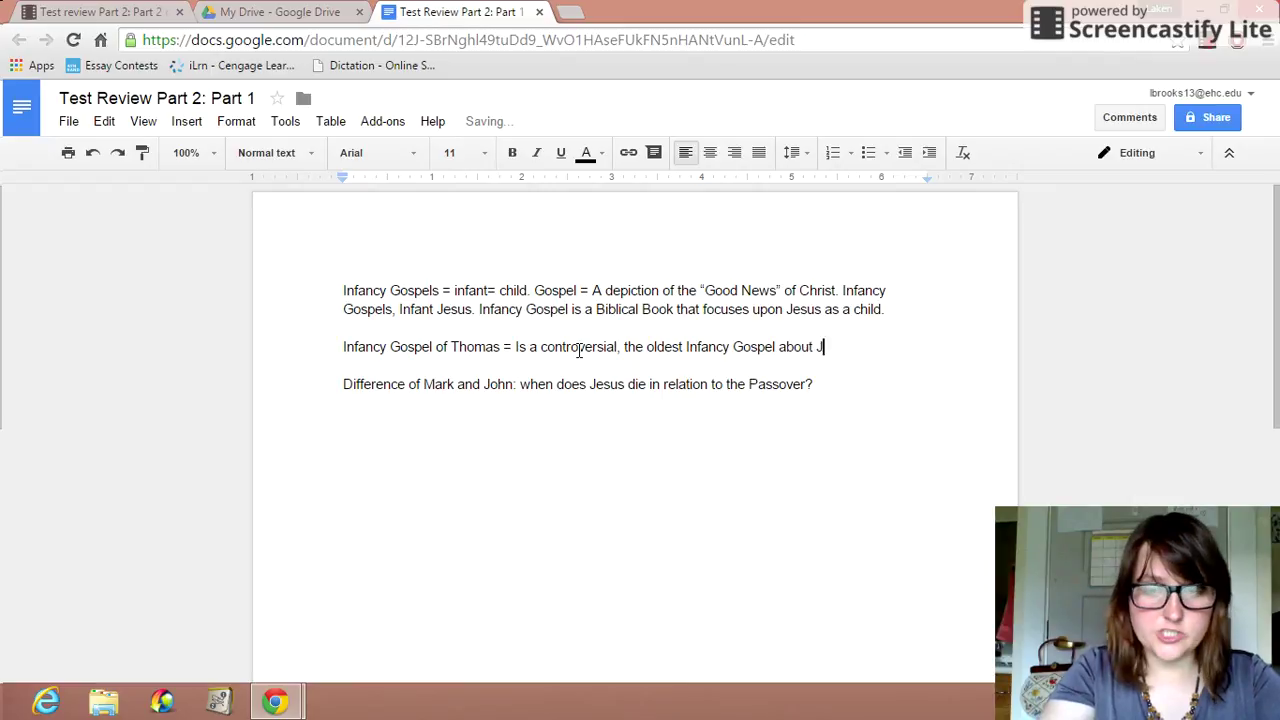
pyautogui.write('esus. ')
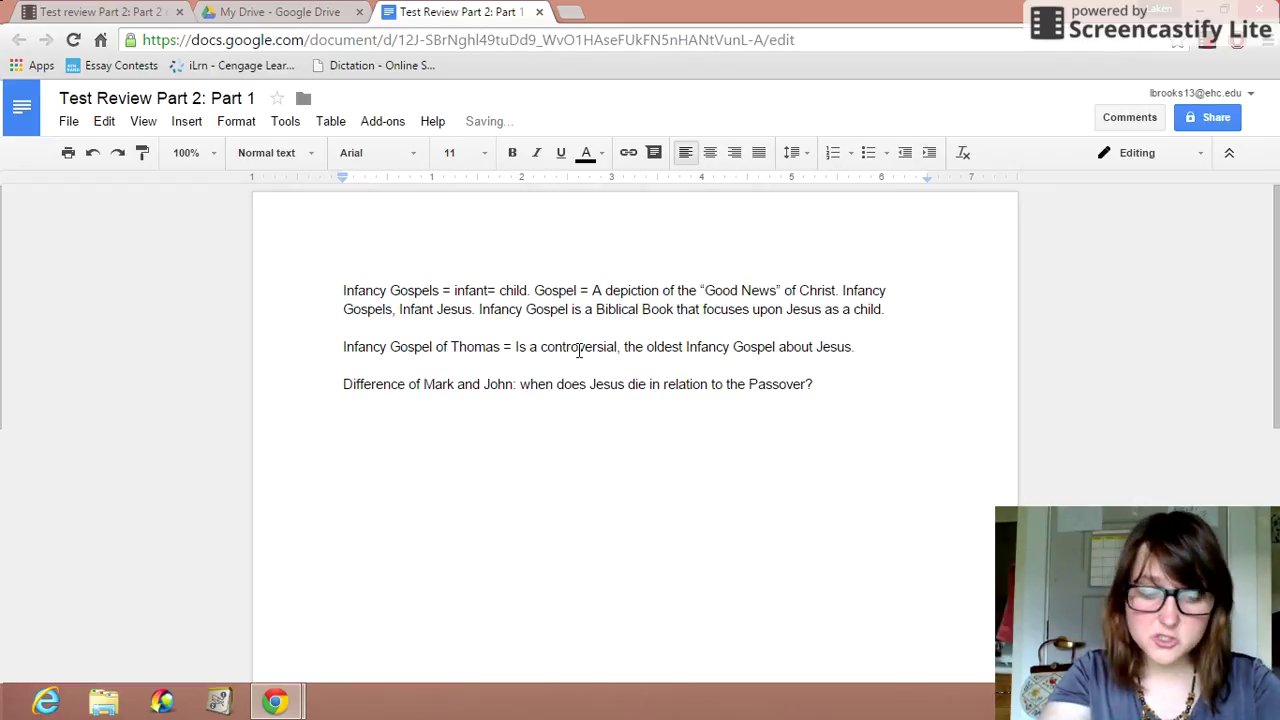
# Step: Continue the Infancy Gospel of Thomas entry with "Because it shows Jesus being a mischievous child", correcting the spelling of "mischievous"
pyautogui.write('Becaus')
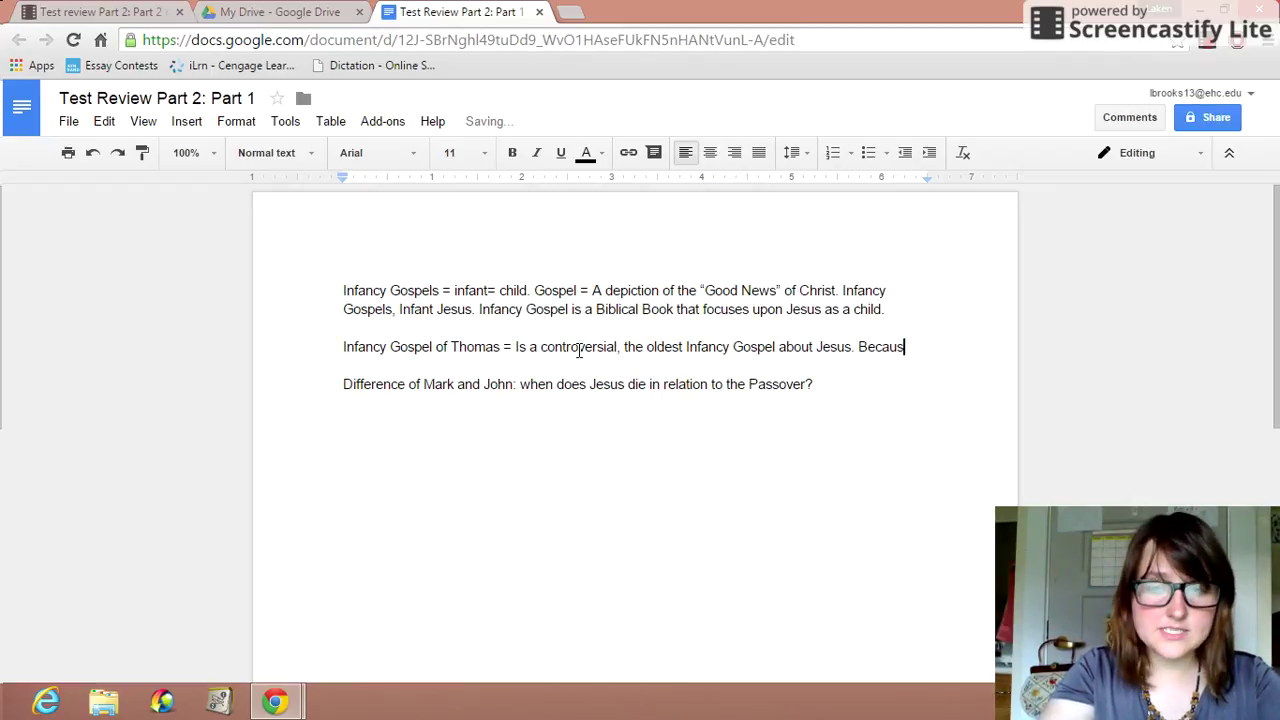
pyautogui.write('e it shows Jesus ')
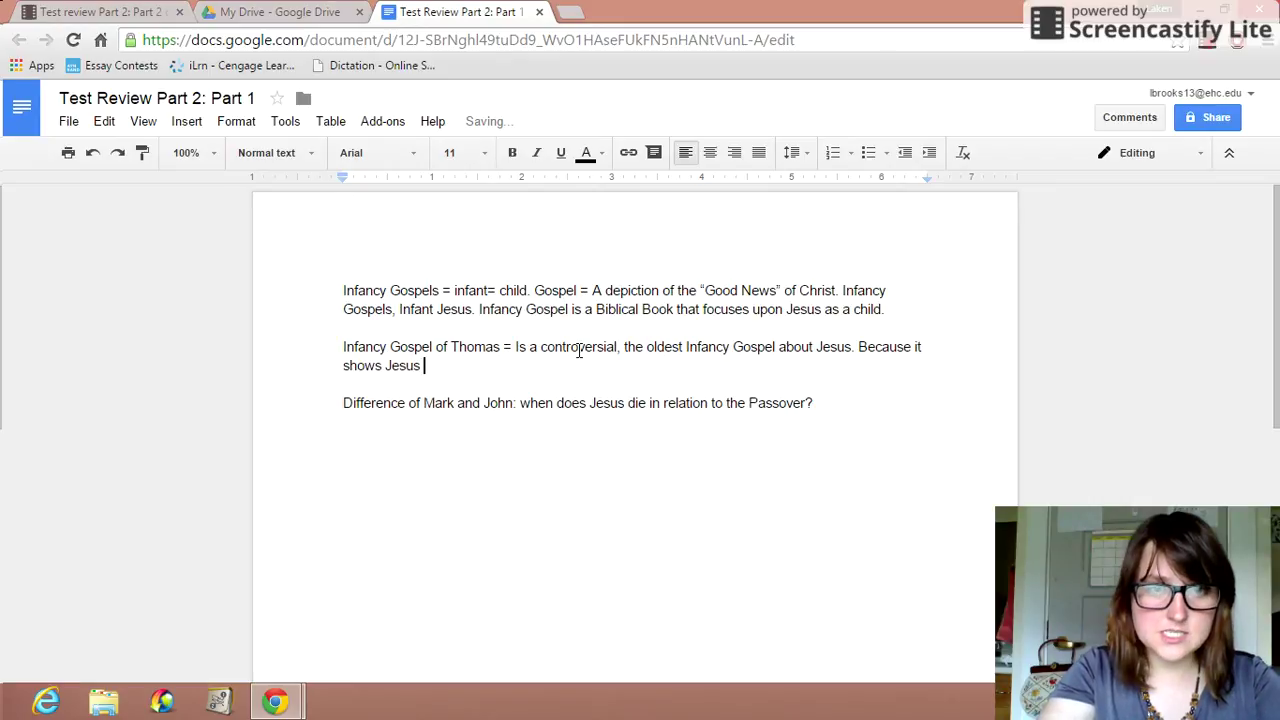
pyautogui.write('being a ')
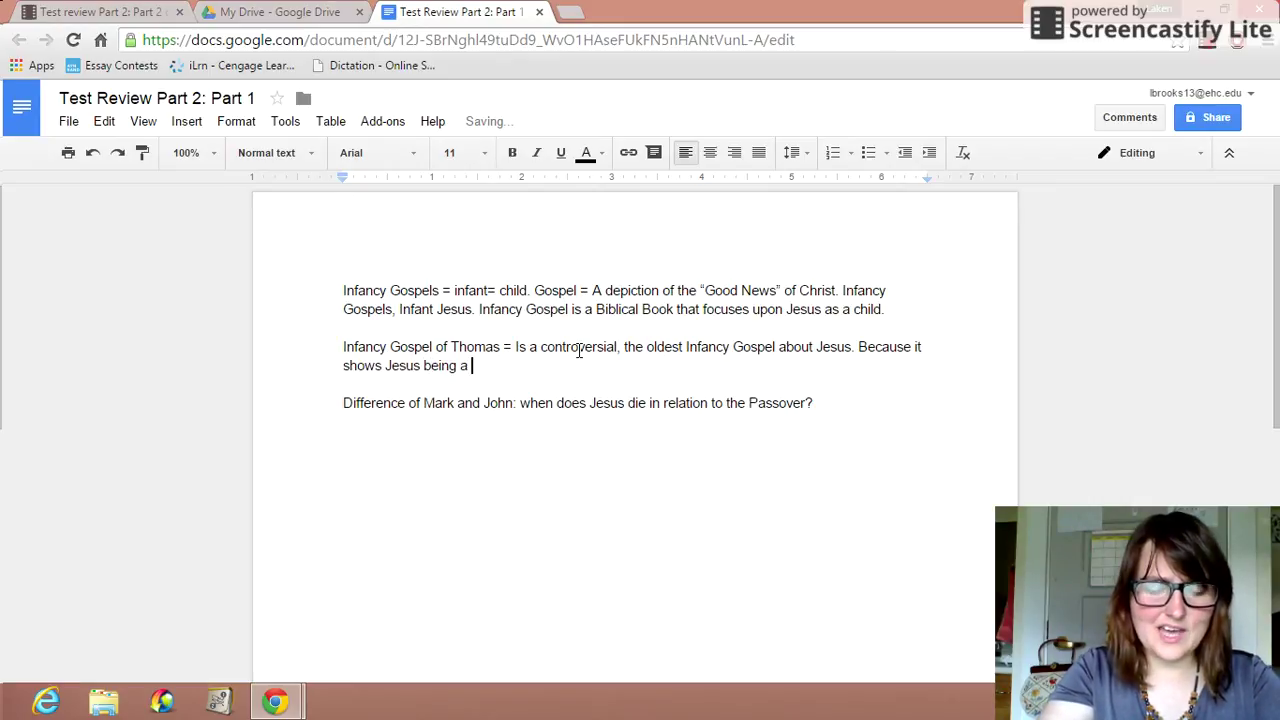
pyautogui.write('mischevious cild')
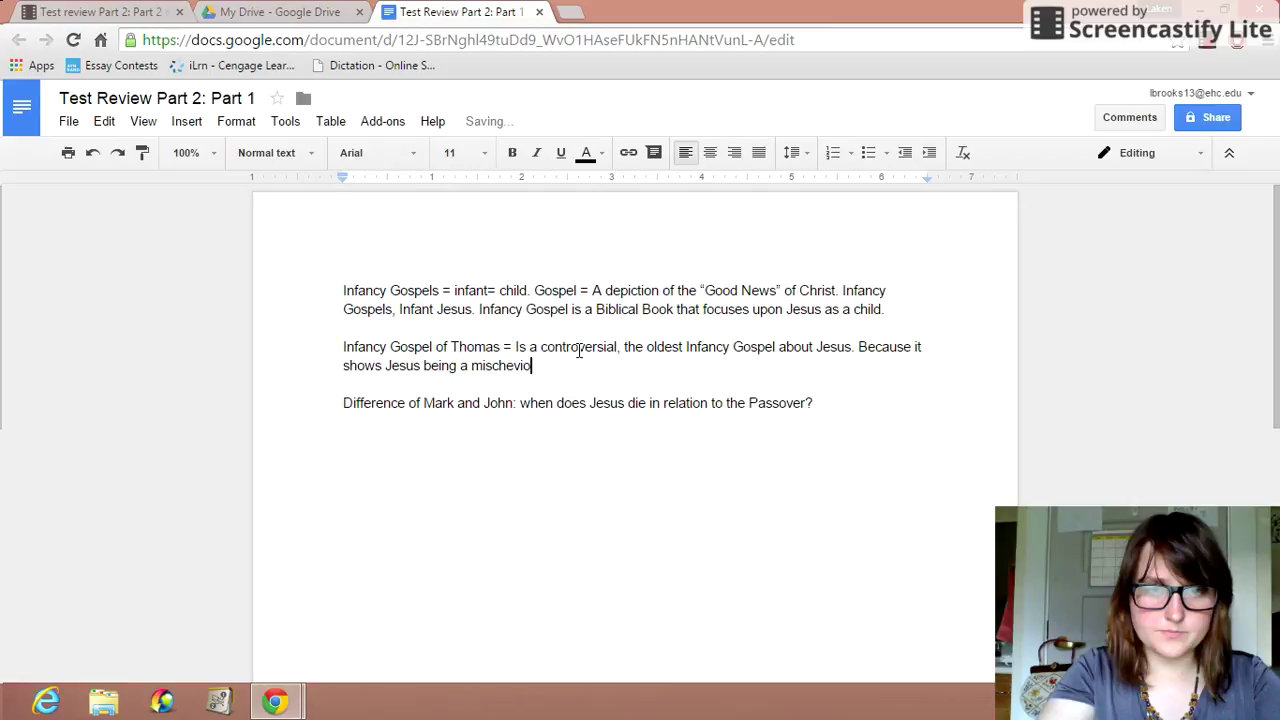
pyautogui.press('BackSpace')
pyautogui.press('BackSpace')
pyautogui.press('BackSpace')
pyautogui.press('BackSpace')
pyautogui.write('hild')
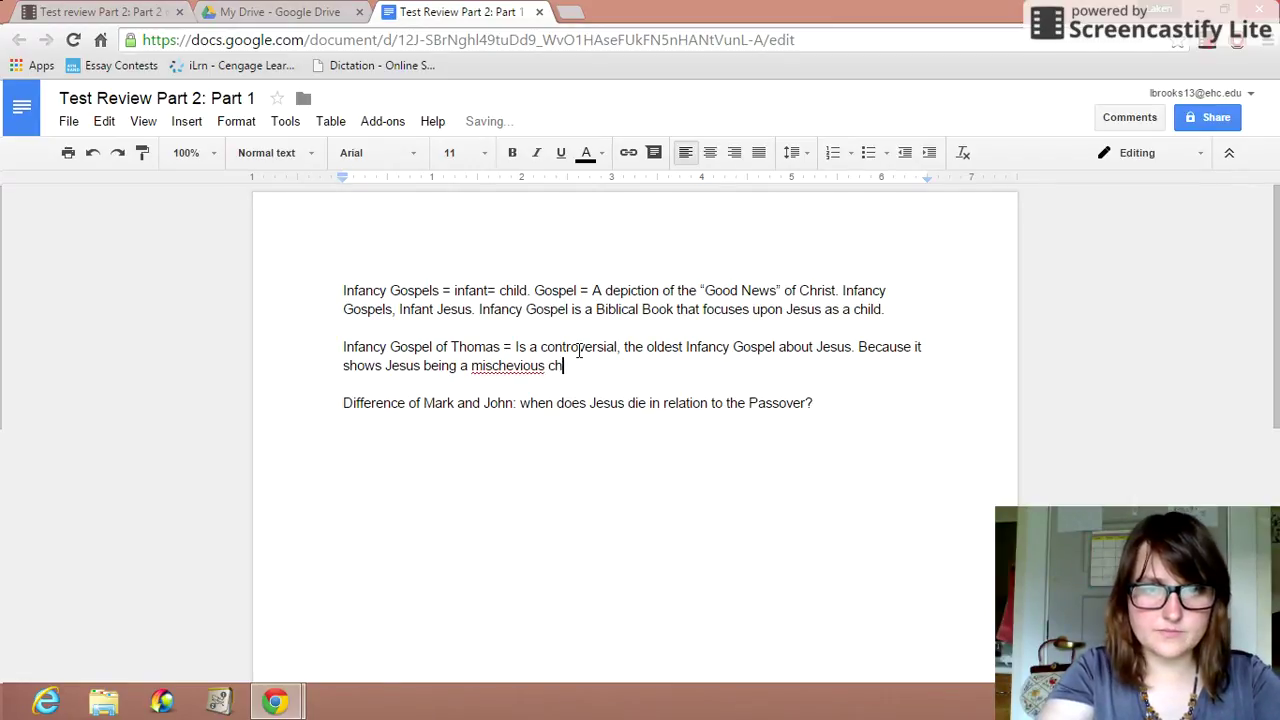
pyautogui.rightClick(498, 368)
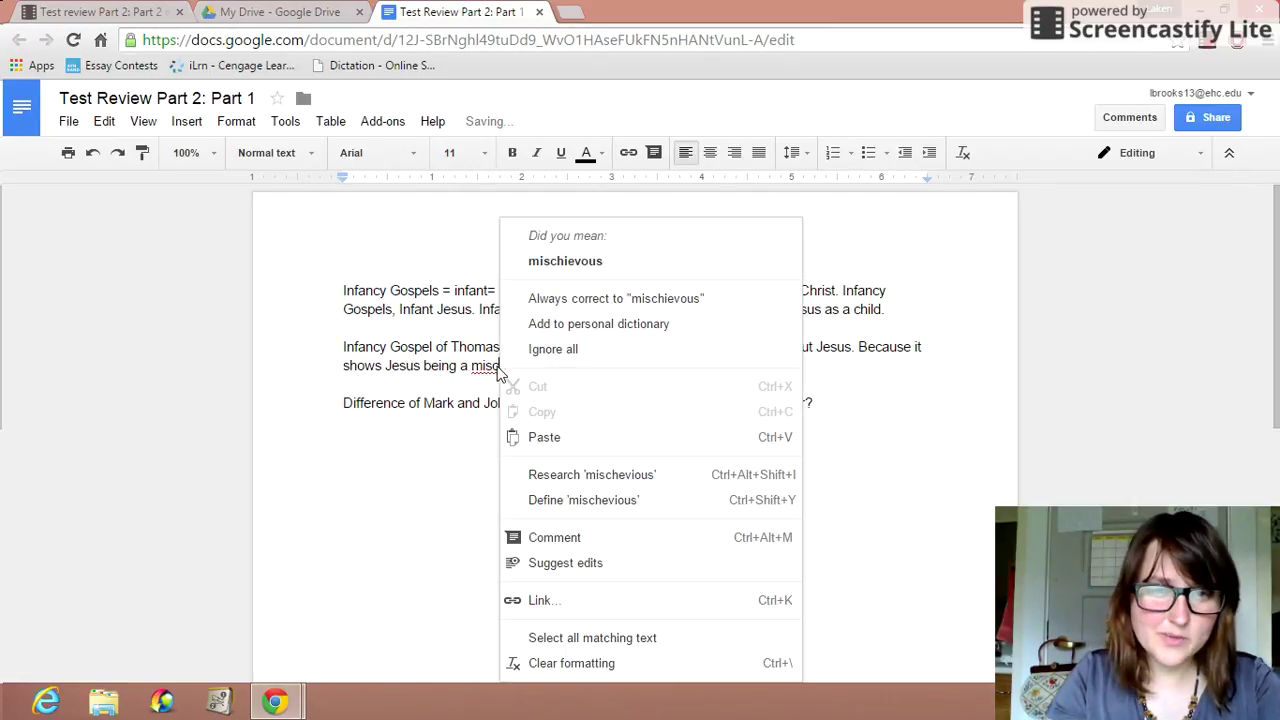
pyautogui.click(565, 261)
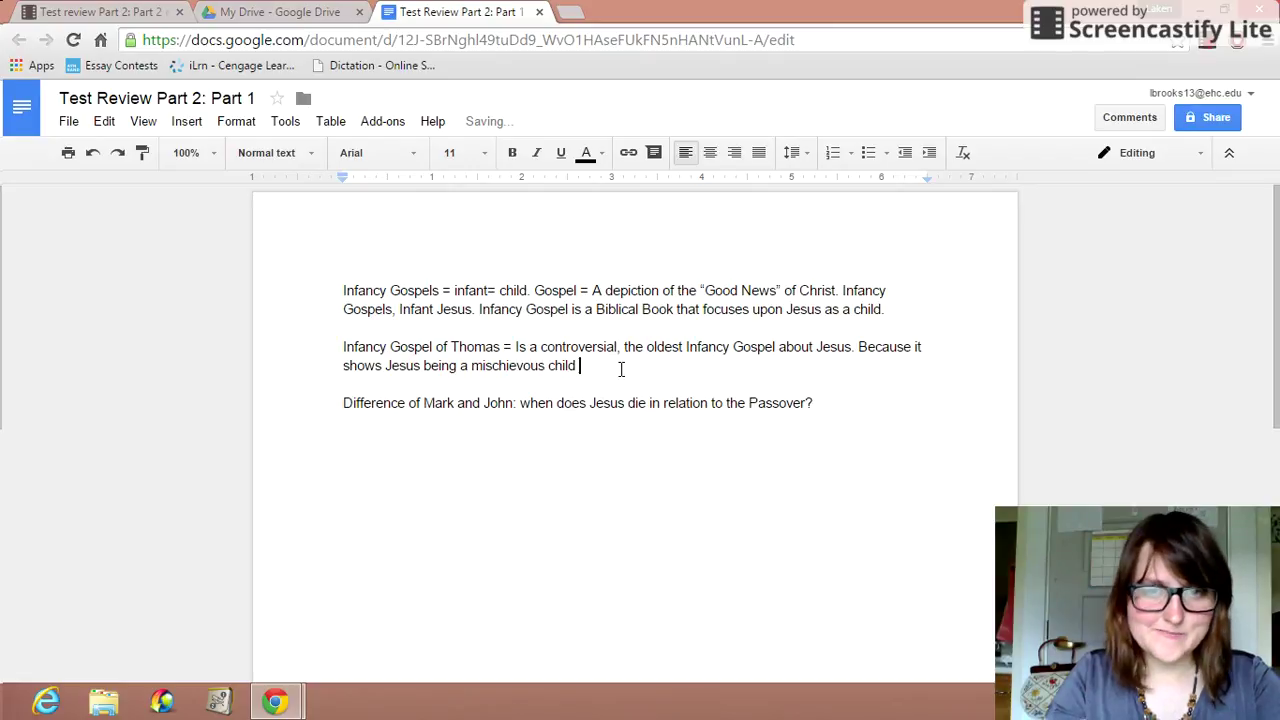
# Step: Extend the sentence about the mischievous child with "(5 - 12 years old), using his powers to play pranks on people,"
pyautogui.write('(5 ')
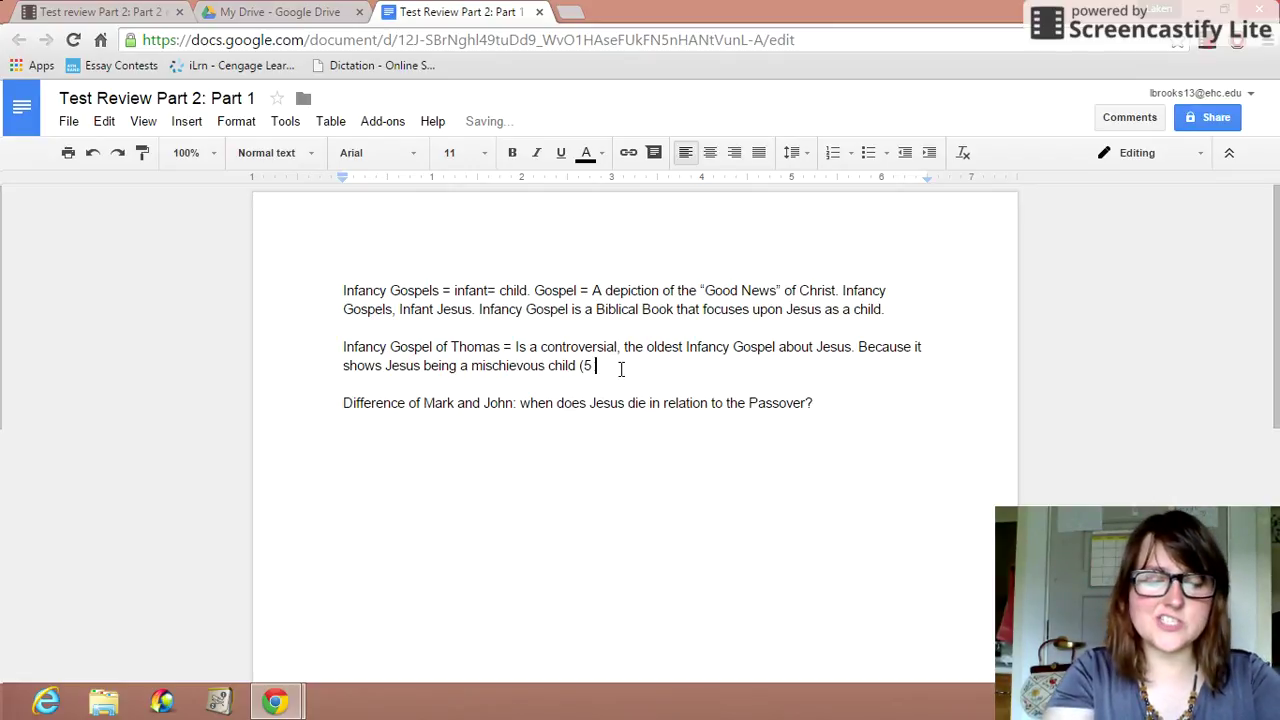
pyautogui.write('- 12 year')
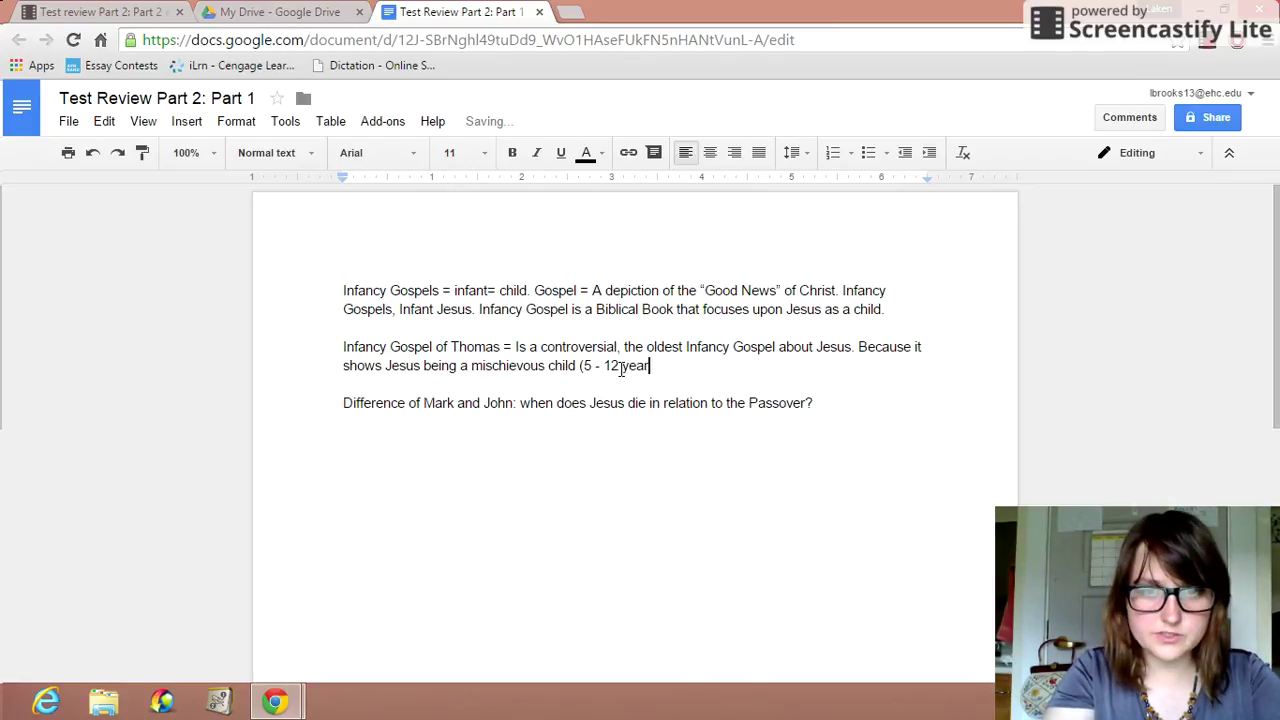
pyautogui.write('s old)')
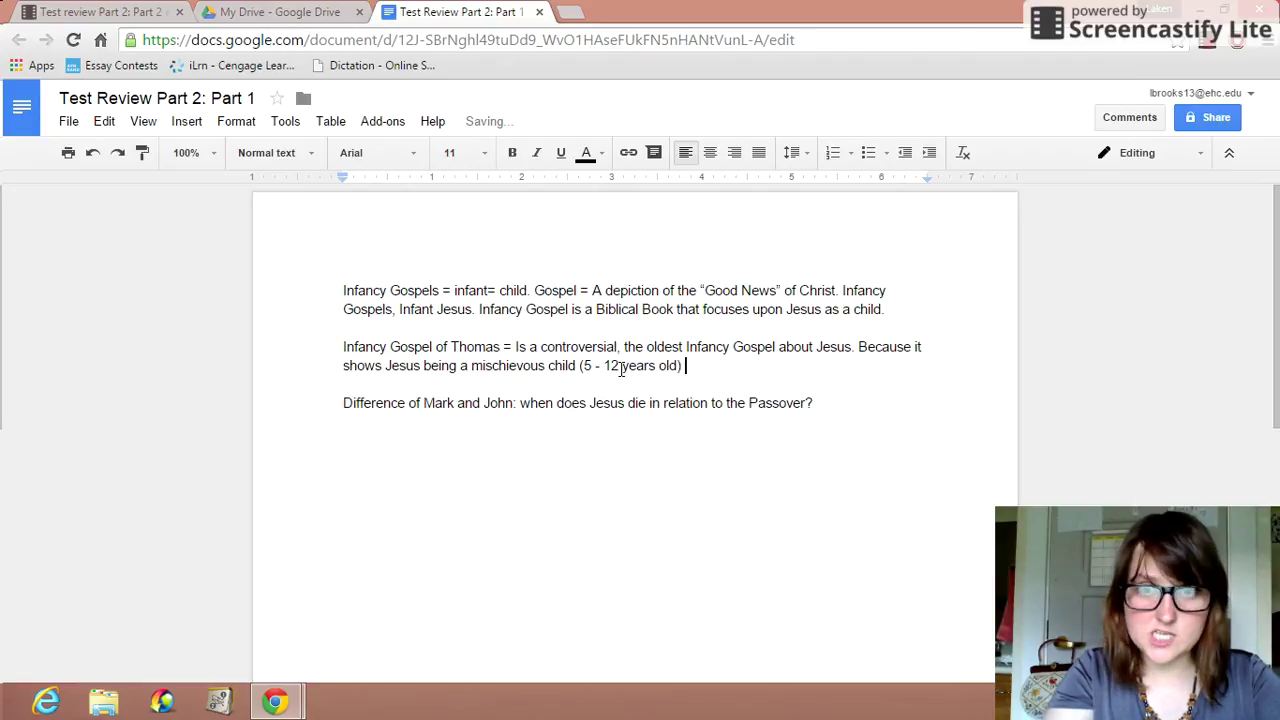
pyautogui.press('BackSpace')
pyautogui.write(', u')
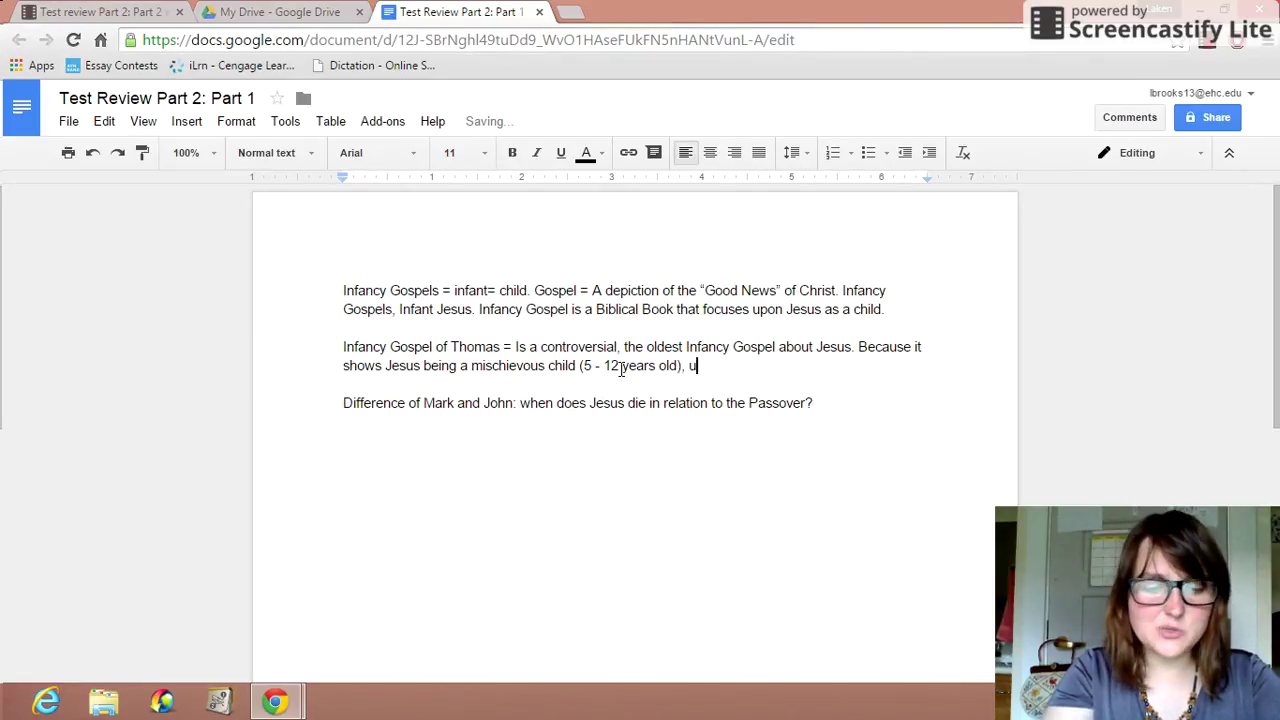
pyautogui.write('sing his powers to ')
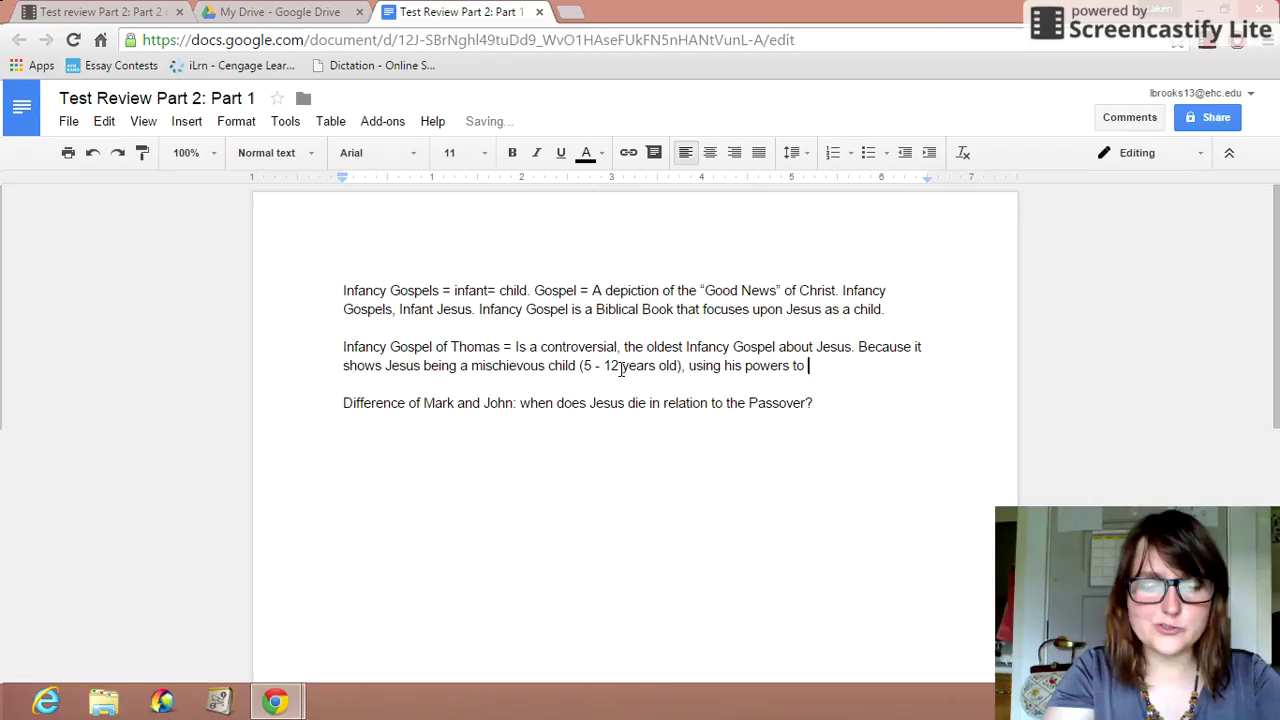
pyautogui.write('play pranks on people, ')
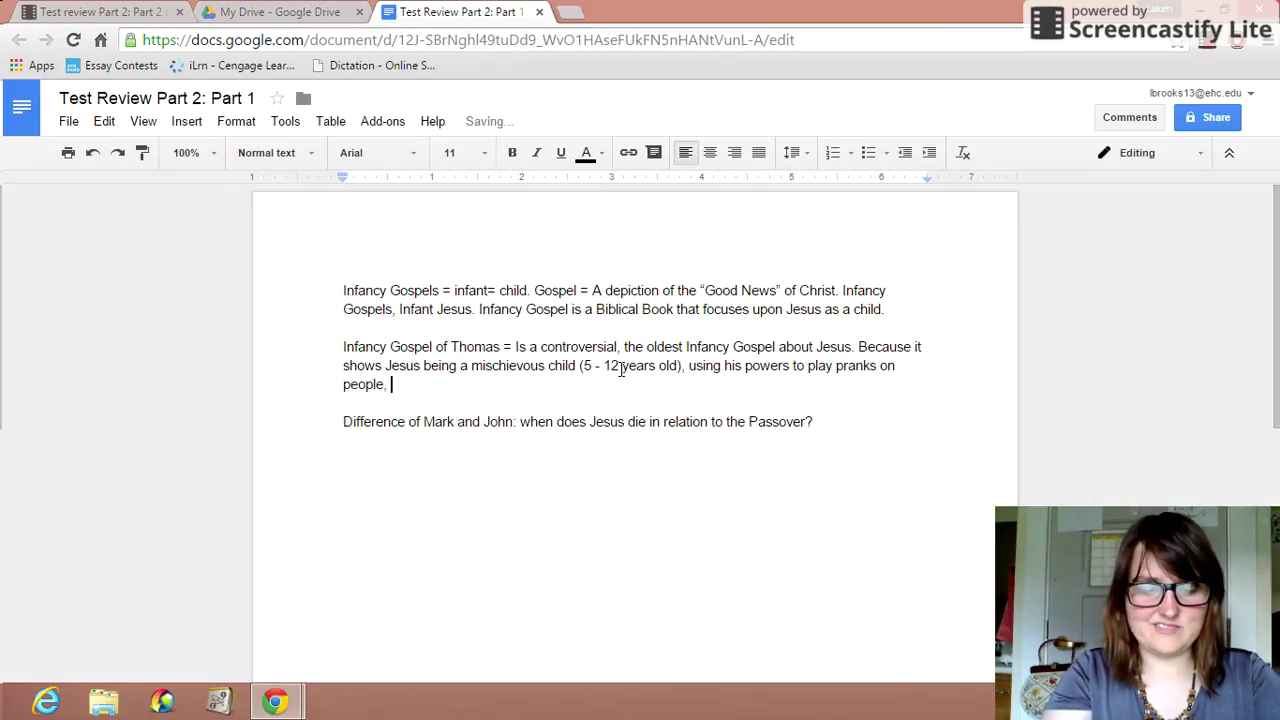
# Step: Continue the Thomas entry with "sometimes he gets carried away with his anger and he uses his power for"
pyautogui.write('sometimes ')
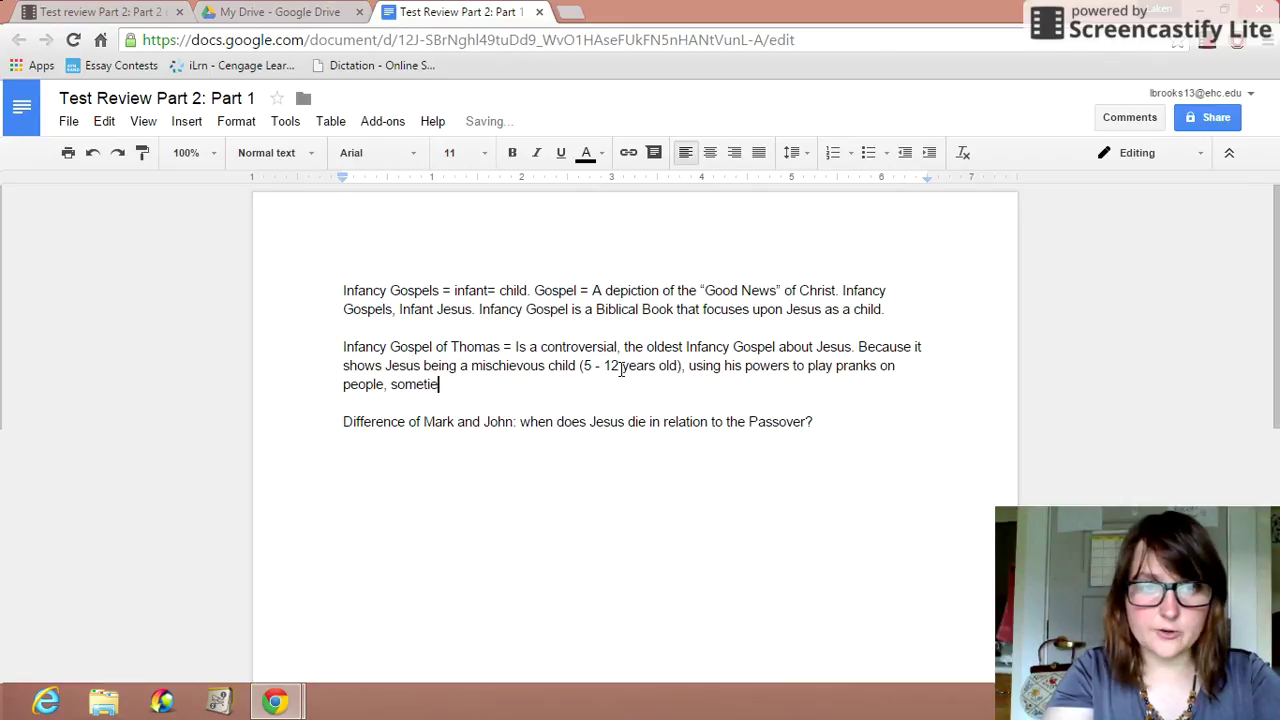
pyautogui.write('he gets c')
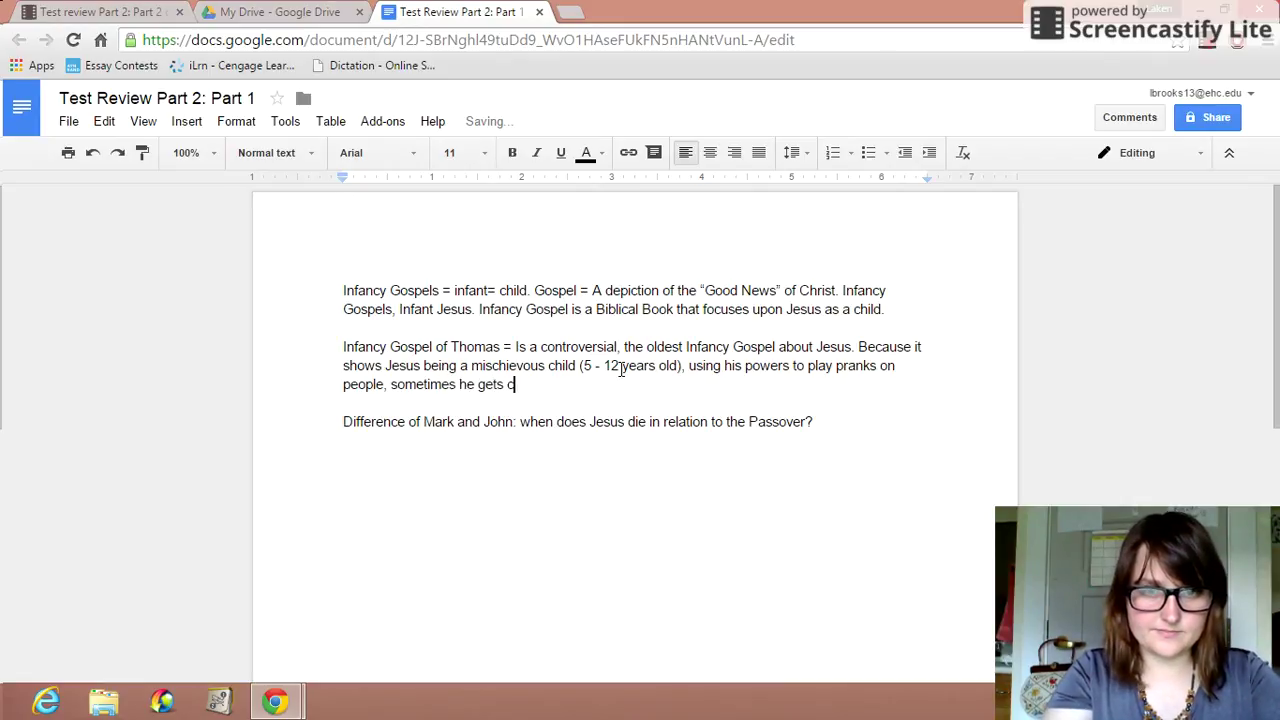
pyautogui.write('arried aw')
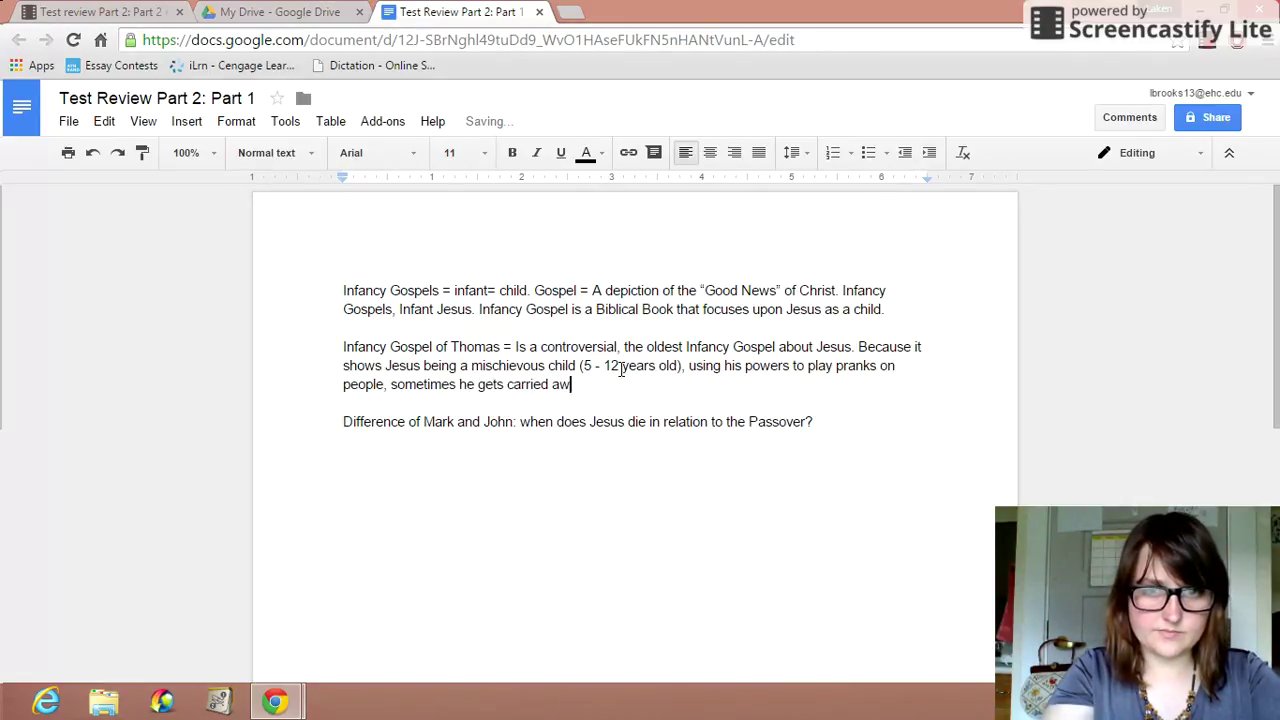
pyautogui.write('ay with his ange')
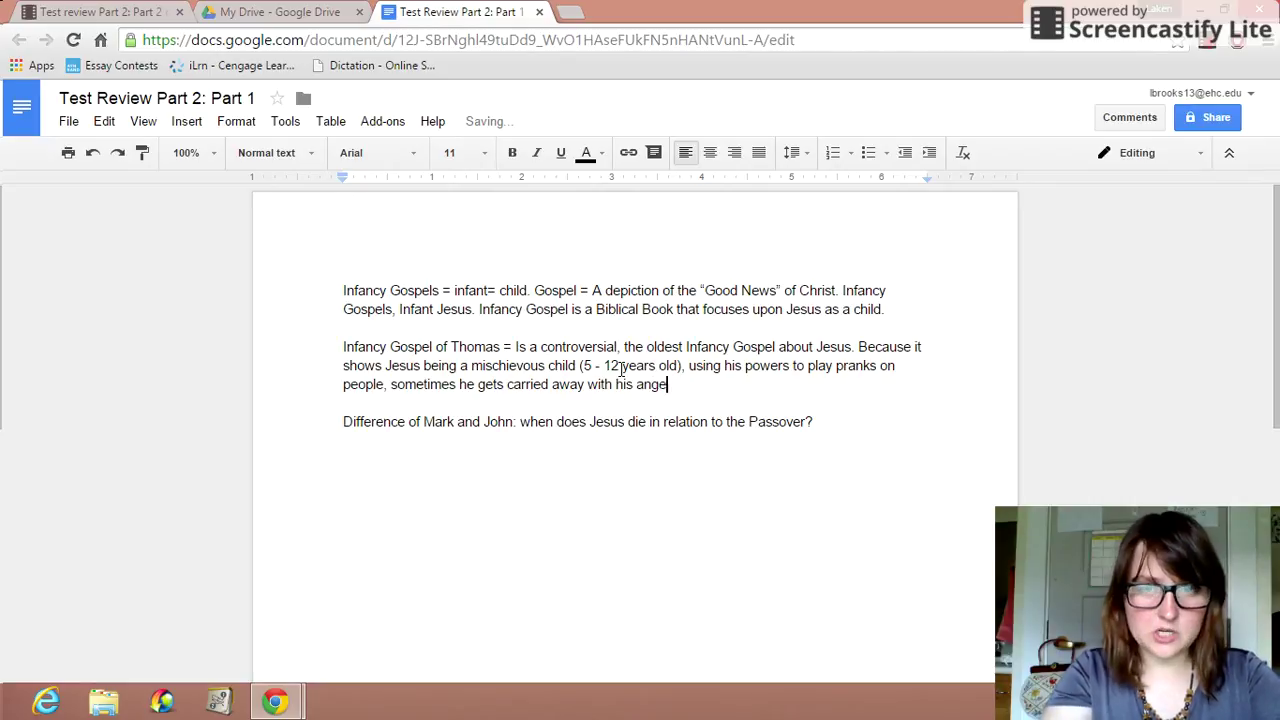
pyautogui.write('r and ')
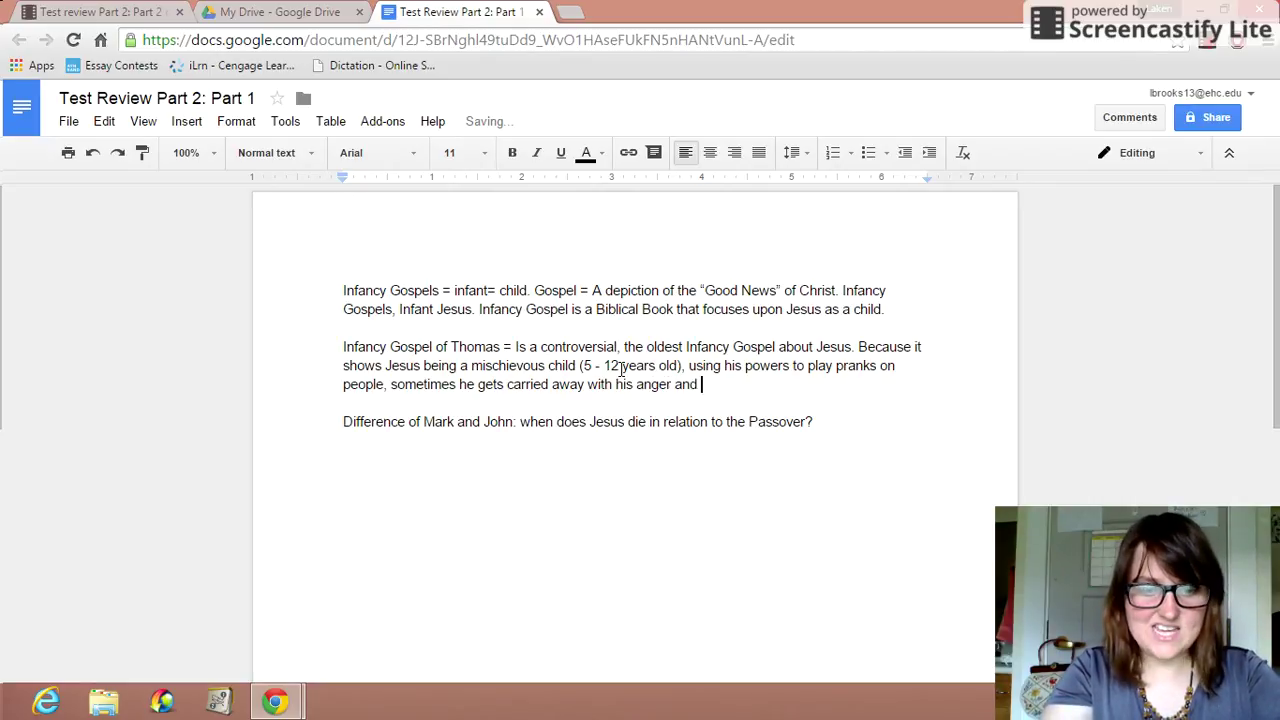
pyautogui.write('he uses his power for')
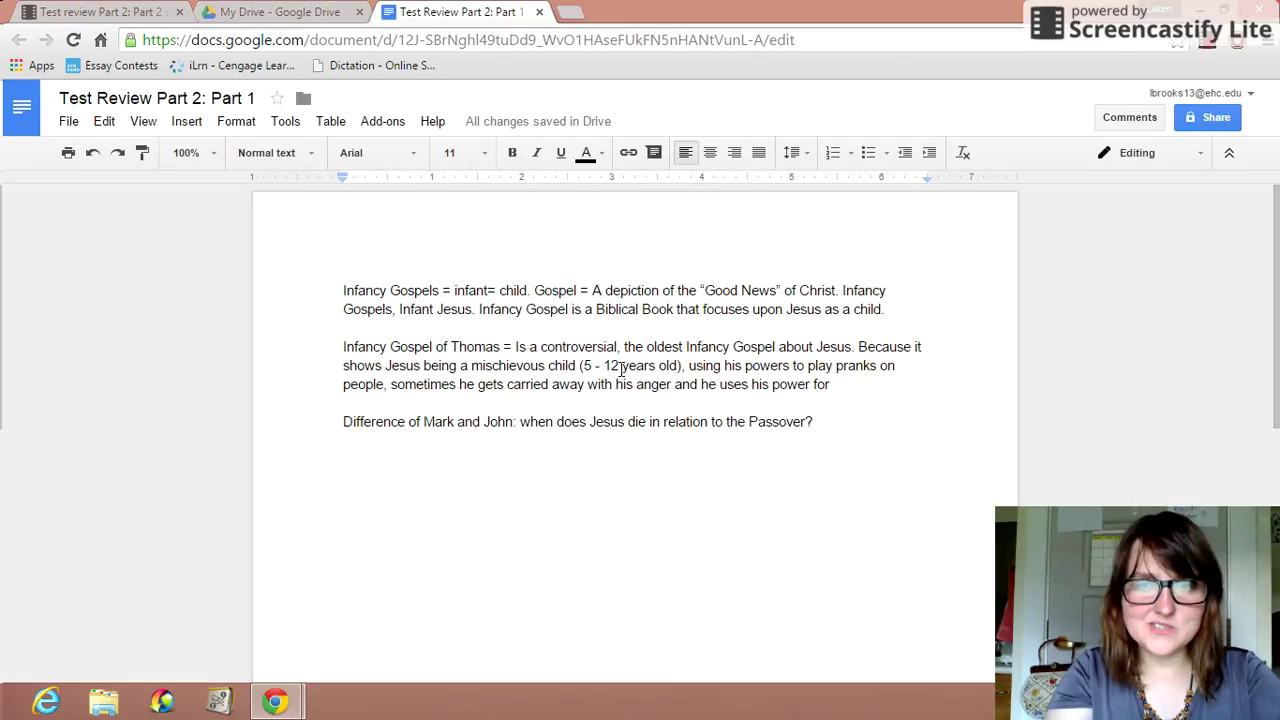
# Step: Reword the unfinished ending "uses his power for" in the Thomas entry as "misuses his power."
pyautogui.press('BackSpace')
pyautogui.press('BackSpace')
pyautogui.press('BackSpace')
pyautogui.press('BackSpace')
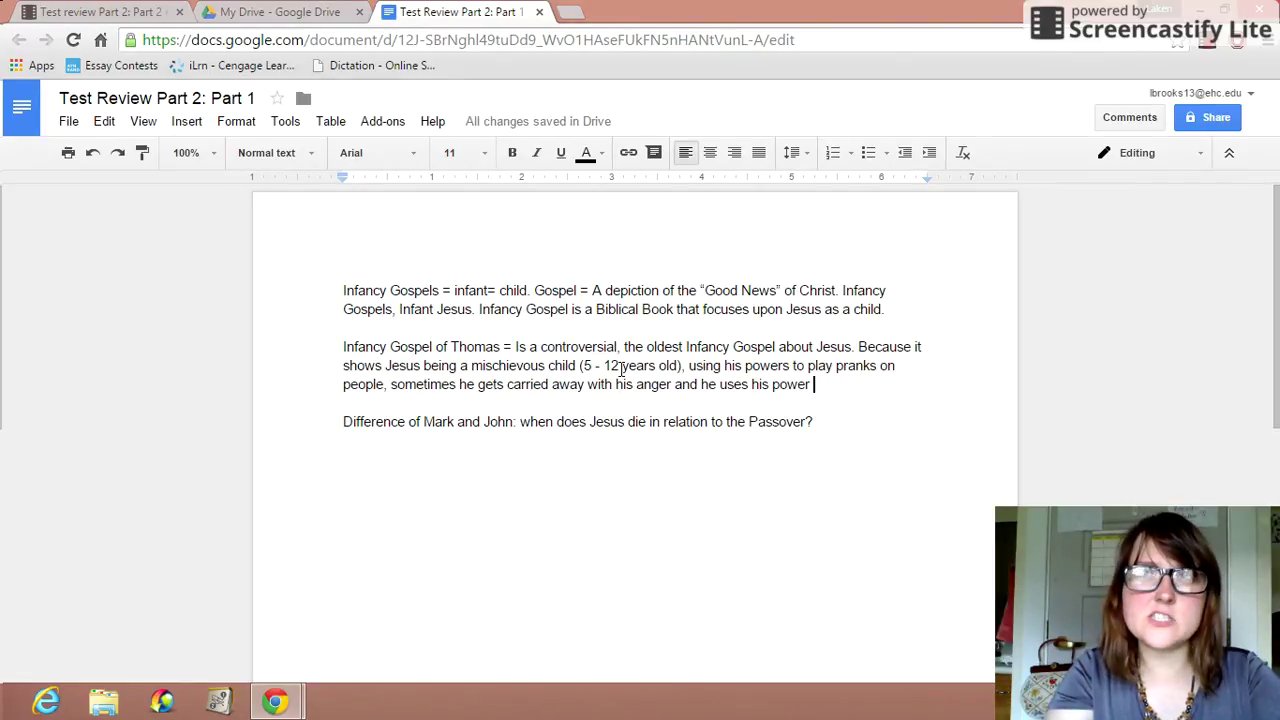
pyautogui.press('BackSpace')
pyautogui.press('BackSpace')
pyautogui.press('BackSpace')
pyautogui.press('BackSpace')
pyautogui.press('BackSpace')
pyautogui.press('BackSpace')
pyautogui.press('BackSpace')
pyautogui.press('BackSpace')
pyautogui.press('BackSpace')
pyautogui.press('BackSpace')
pyautogui.press('BackSpace')
pyautogui.press('BackSpace')
pyautogui.press('BackSpace')
pyautogui.press('BackSpace')
pyautogui.press('BackSpace')
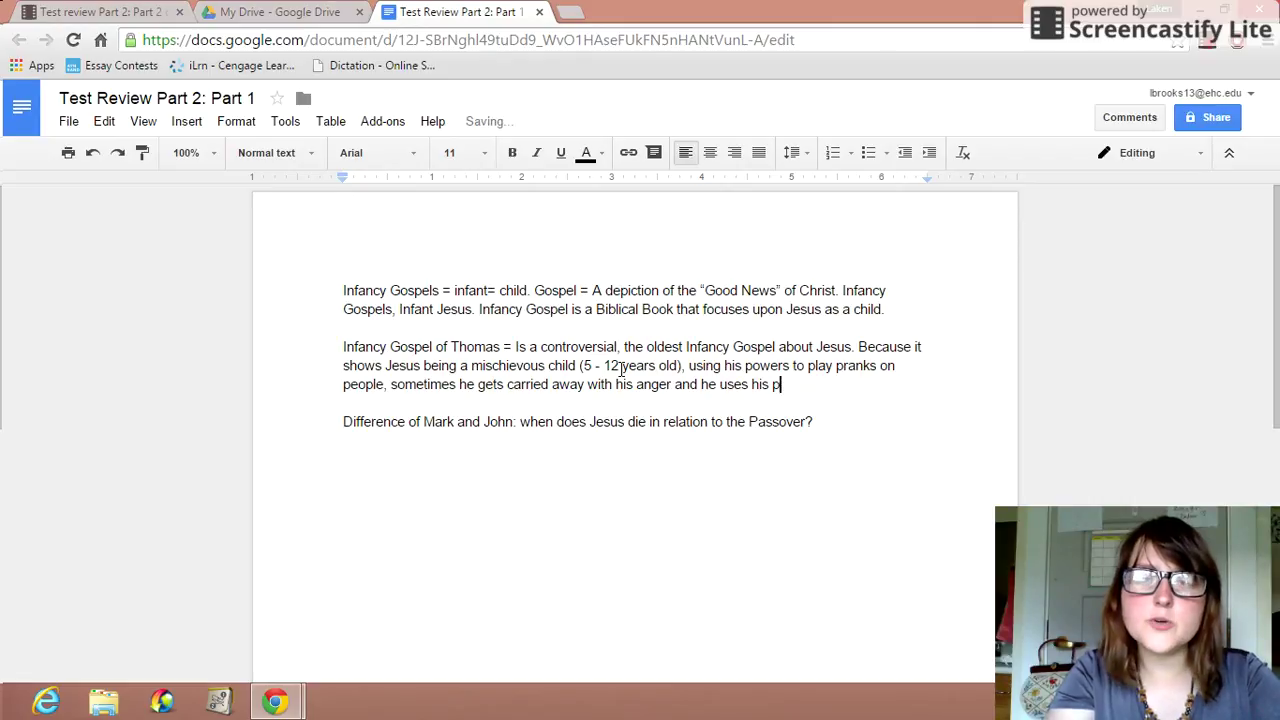
pyautogui.write('misu')
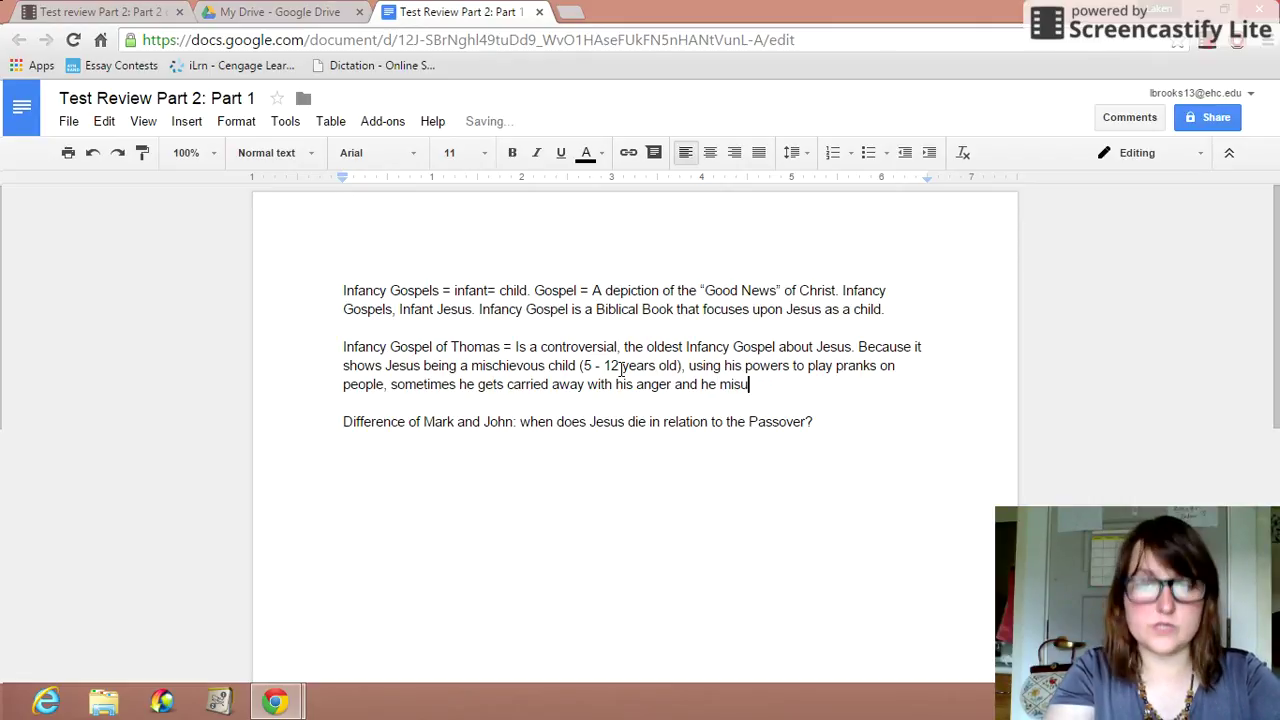
pyautogui.write('ses his power.')
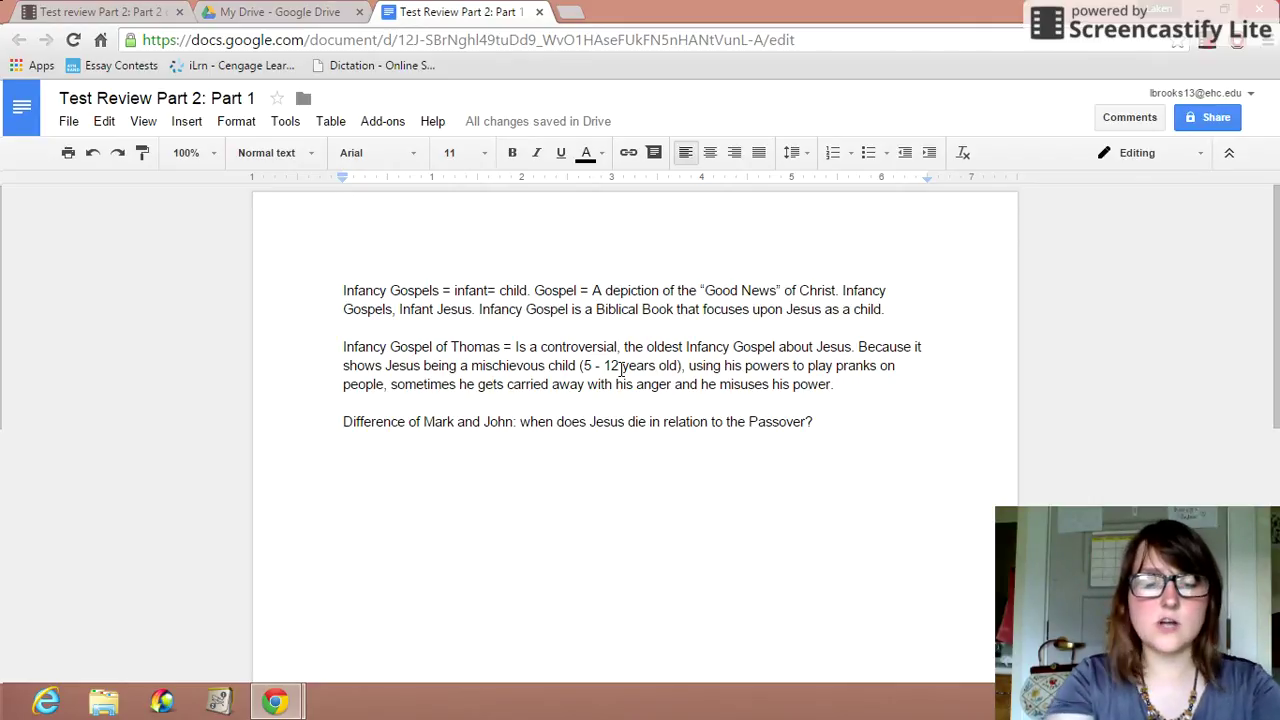
# Step: Begin a new sentence in the Thomas entry with "Shows him trying to learn how to use his powers for good"
pyautogui.write('Shows ')
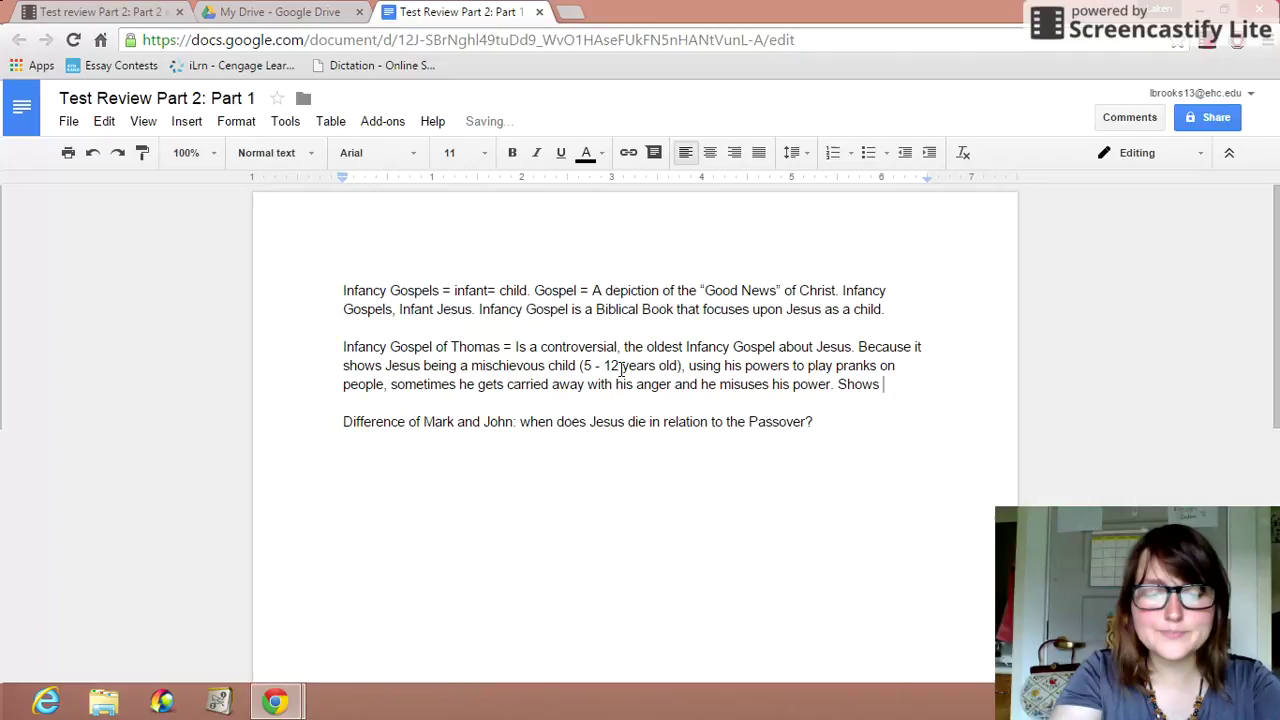
pyautogui.write('him trying to le')
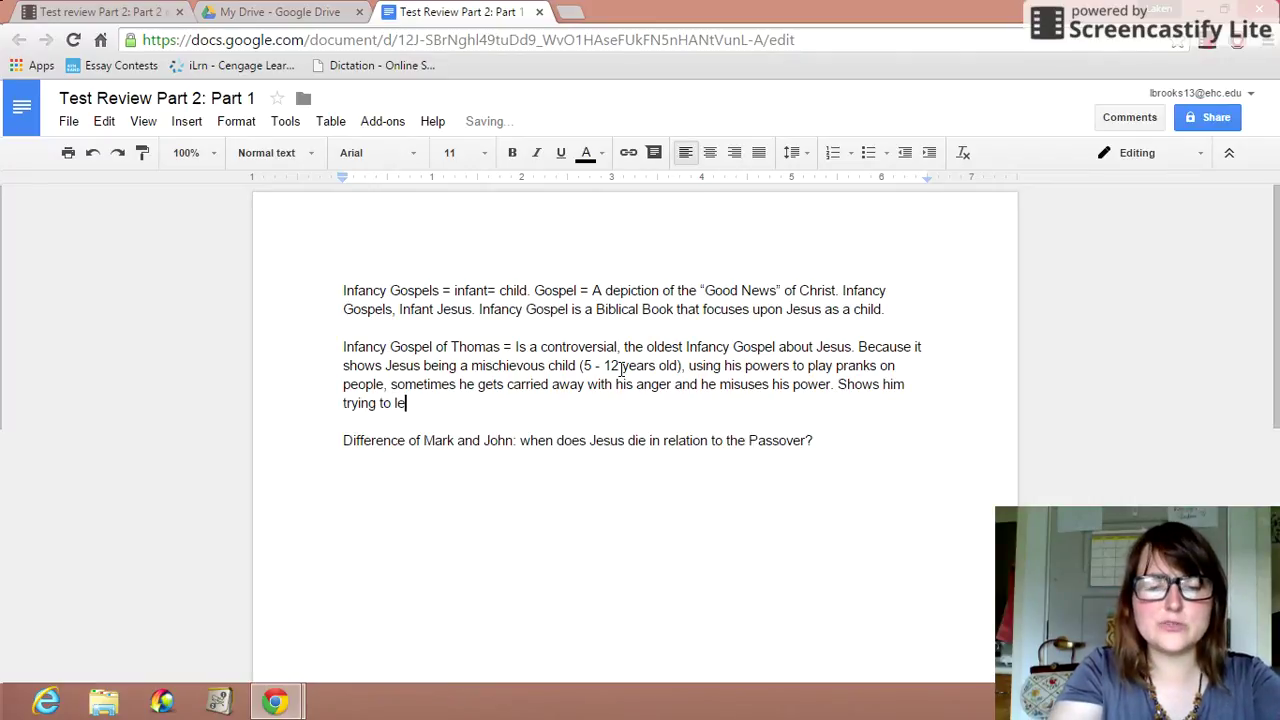
pyautogui.write('arn ho wto use his')
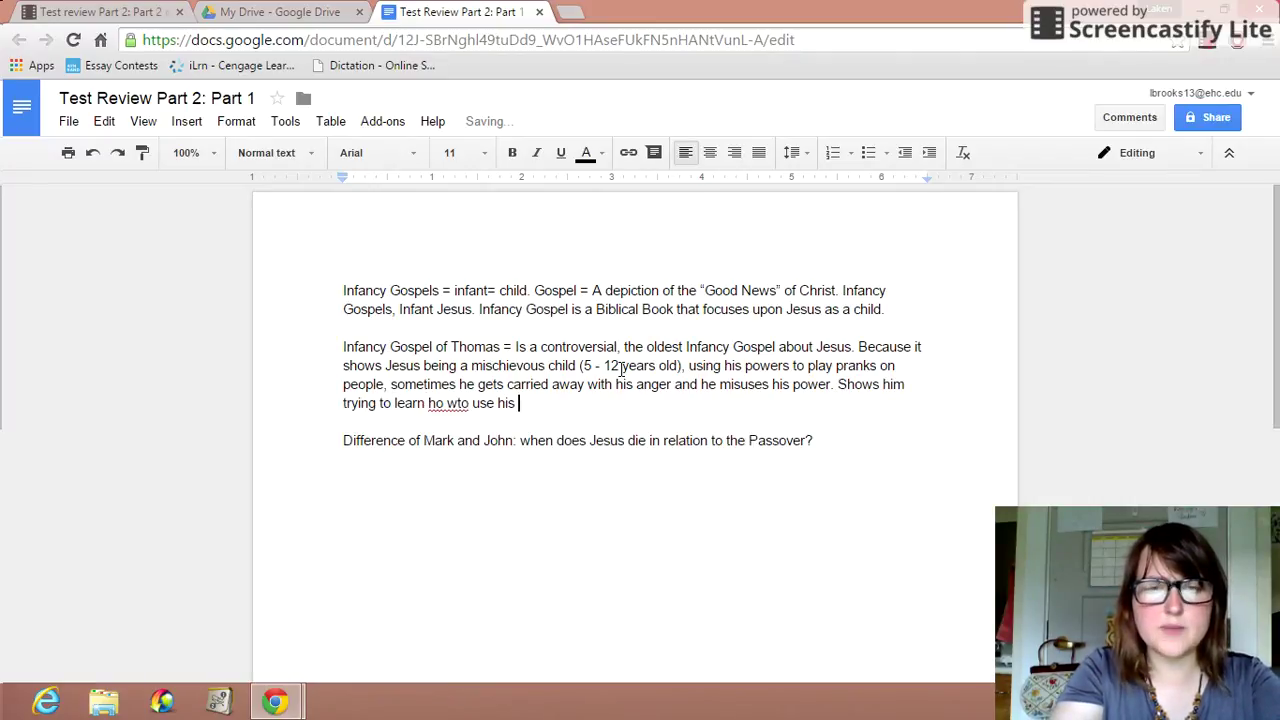
pyautogui.press('BackSpace')
pyautogui.press('BackSpace')
pyautogui.press('BackSpace')
pyautogui.press('BackSpace')
pyautogui.press('BackSpace')
pyautogui.press('BackSpace')
pyautogui.press('BackSpace')
pyautogui.press('BackSpace')
pyautogui.press('BackSpace')
pyautogui.press('BackSpace')
pyautogui.press('BackSpace')
pyautogui.press('BackSpace')
pyautogui.press('BackSpace')
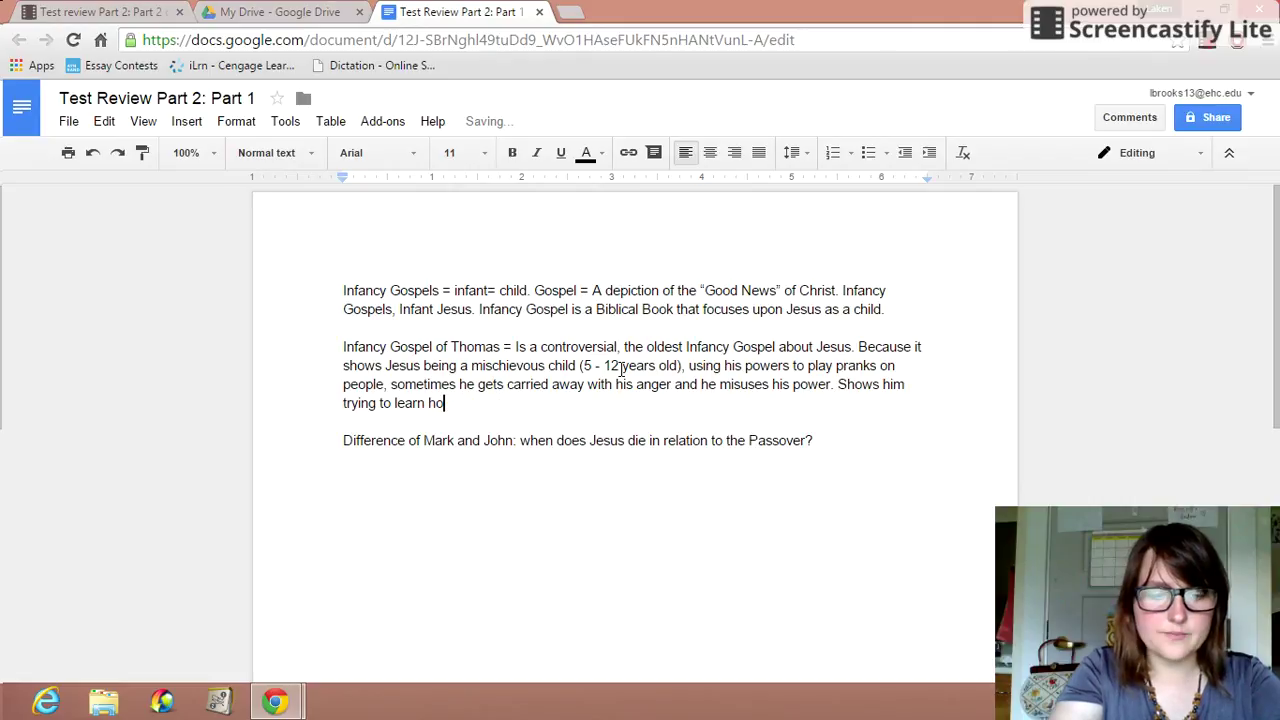
pyautogui.write('w to use his powe')
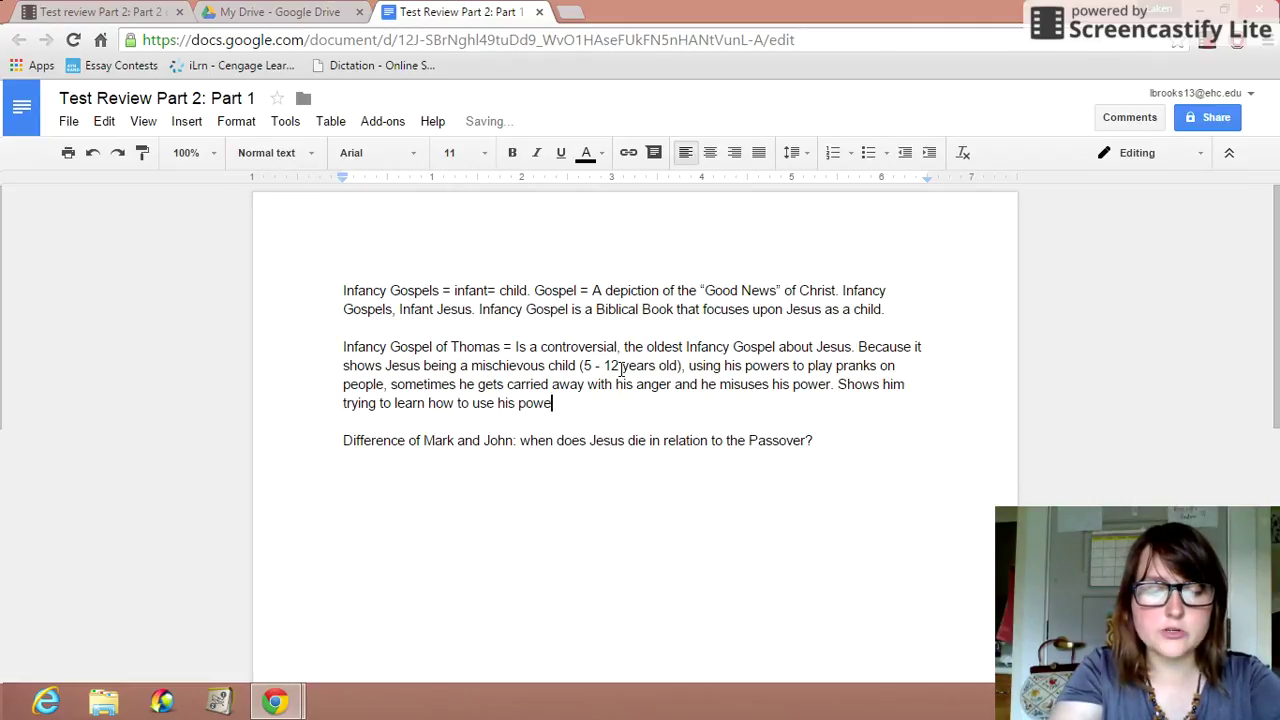
pyautogui.write('rs for good ')
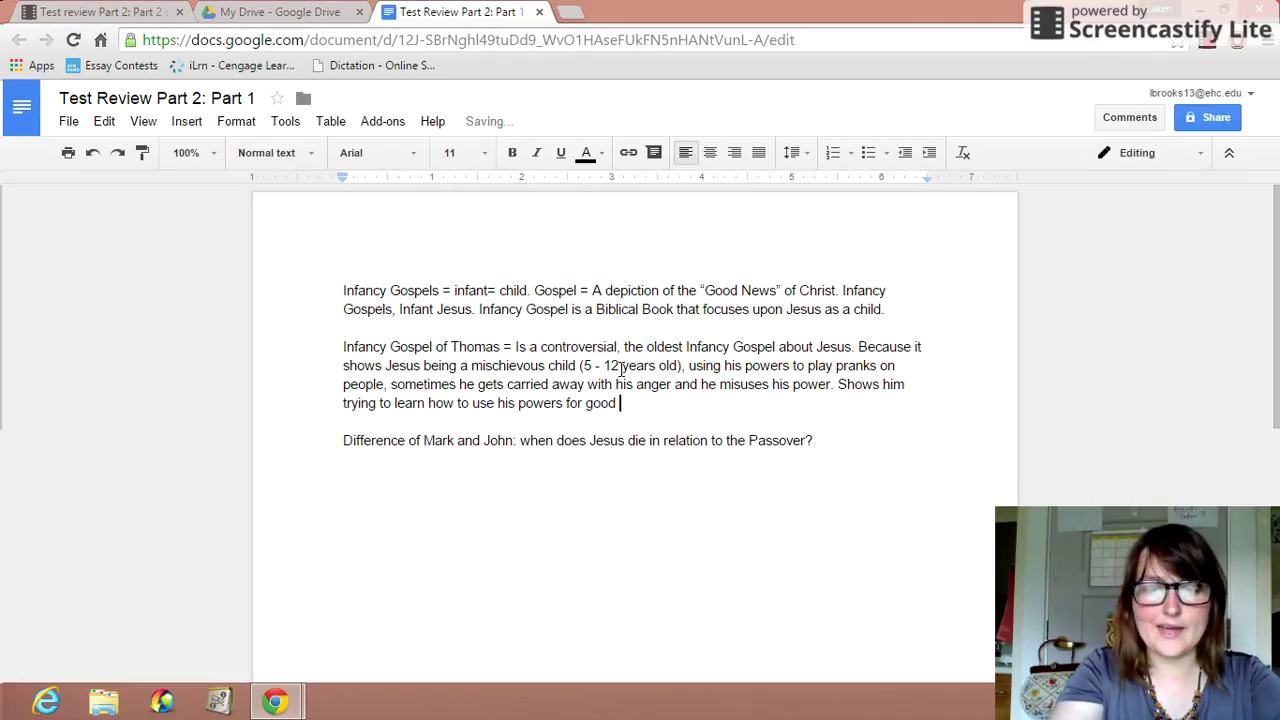
# Step: Finish the Thomas entry with the example "(help his dad with carpentry work)."
pyautogui.write('(help his dad w')
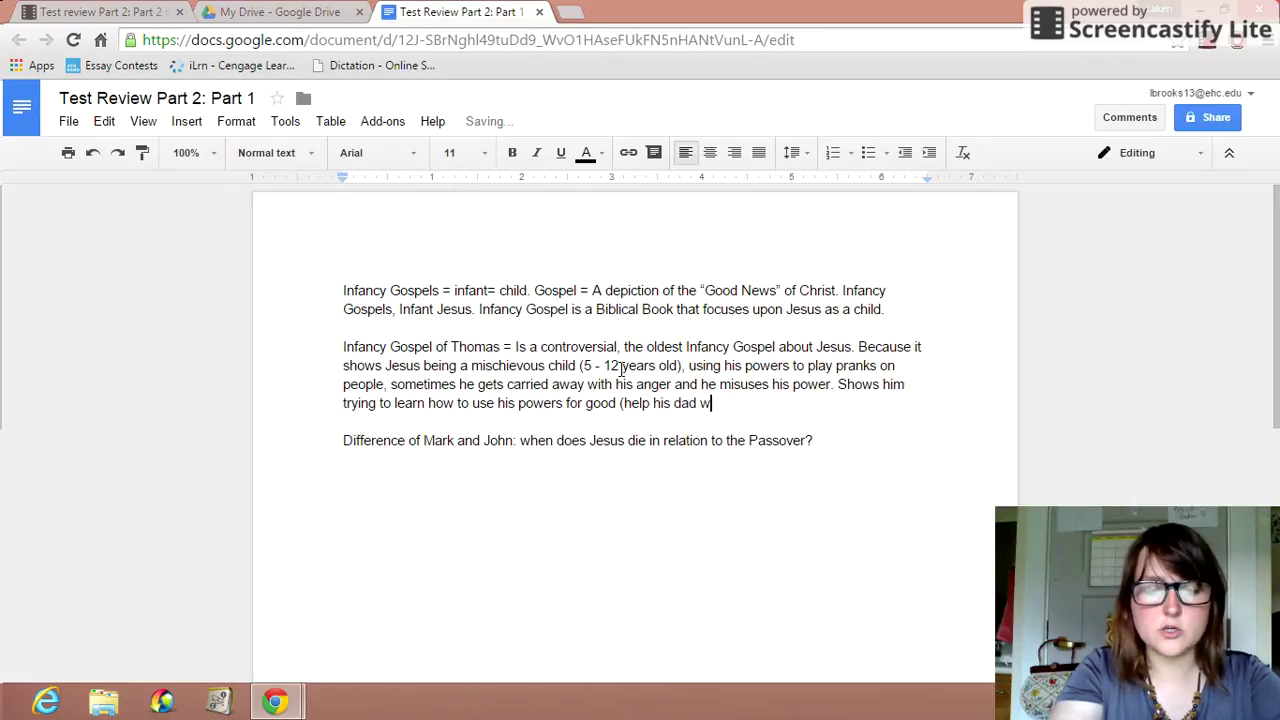
pyautogui.write('ith carpent')
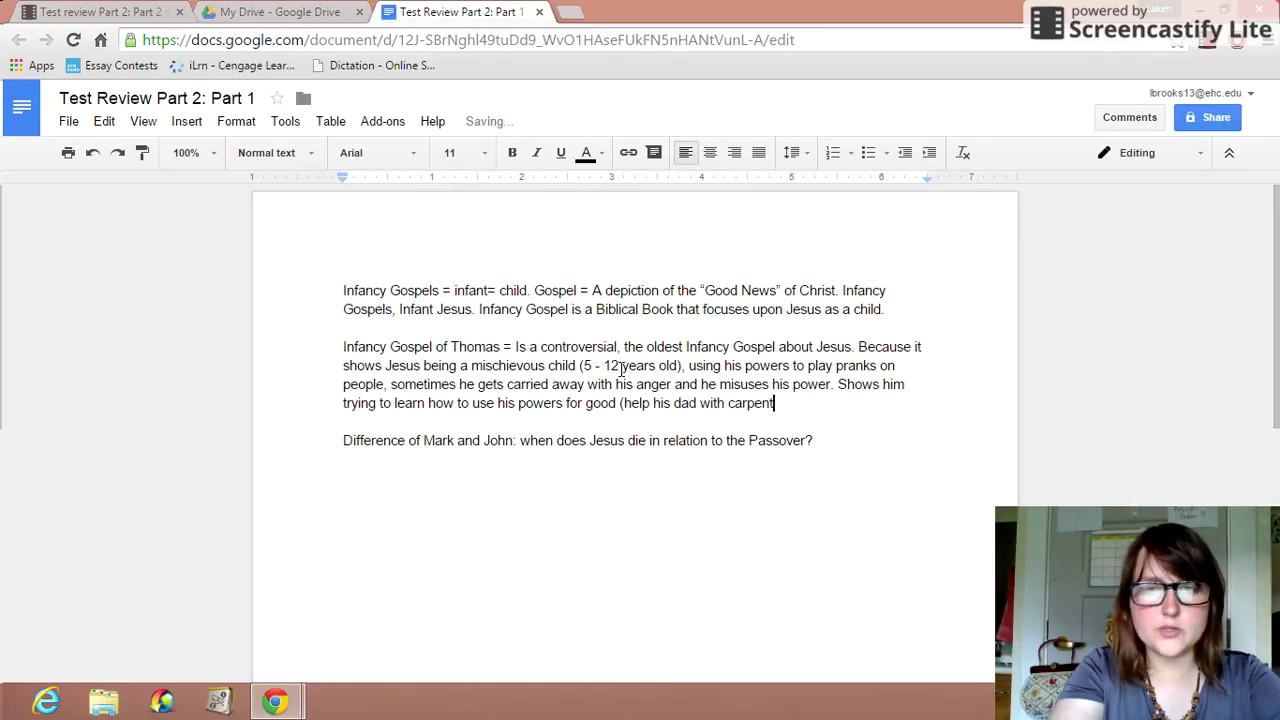
pyautogui.write('ry work)')
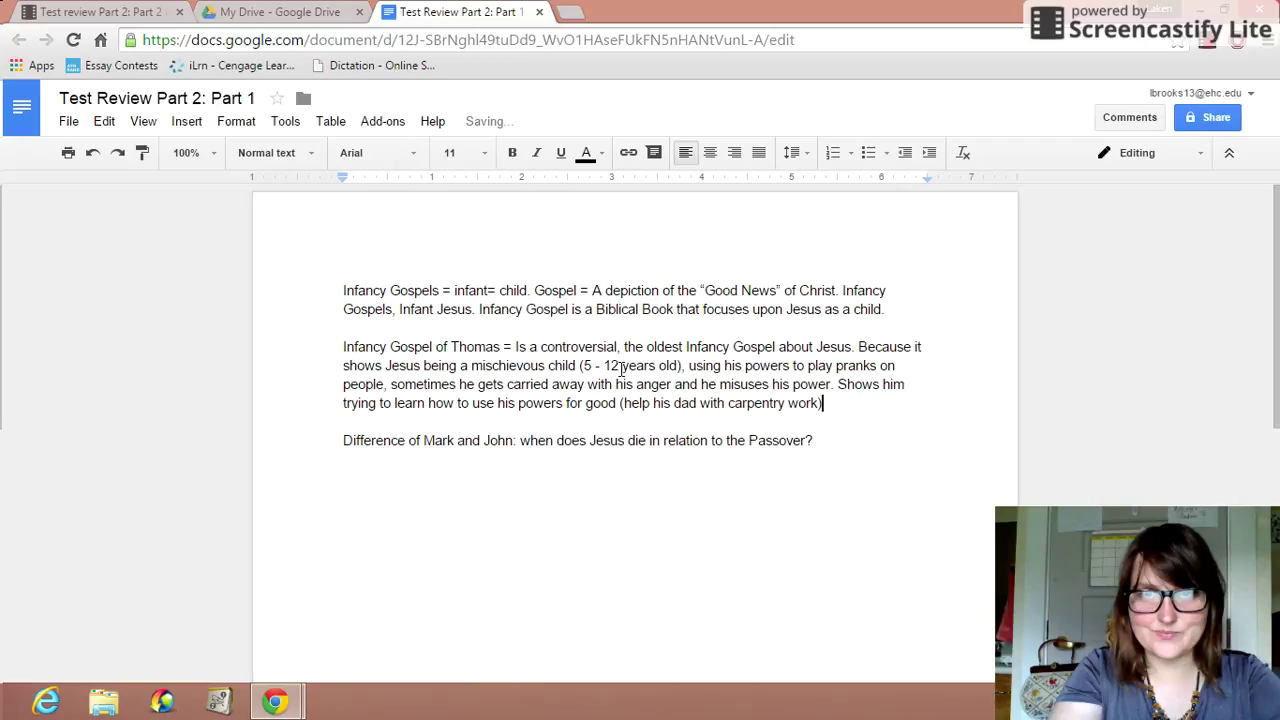
pyautogui.write('.')
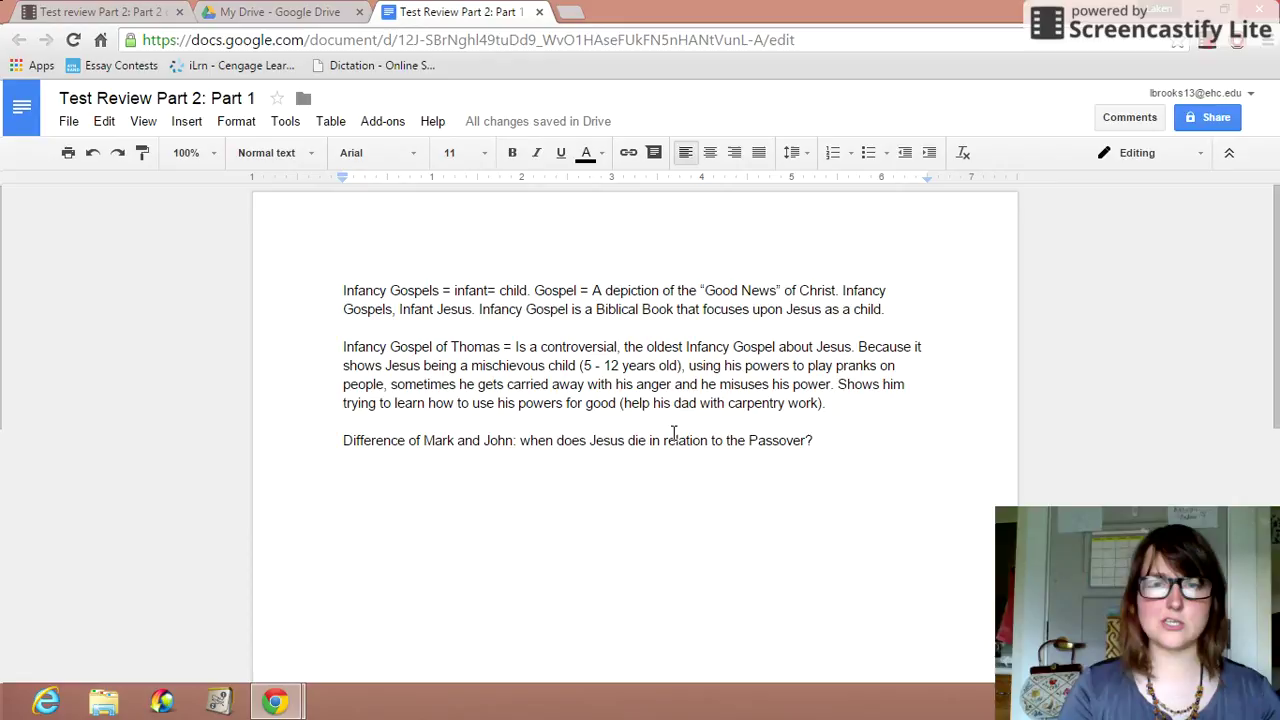
# Step: Add an equals sign after the Passover question in the Mark and John entry
pyautogui.click(843, 451)
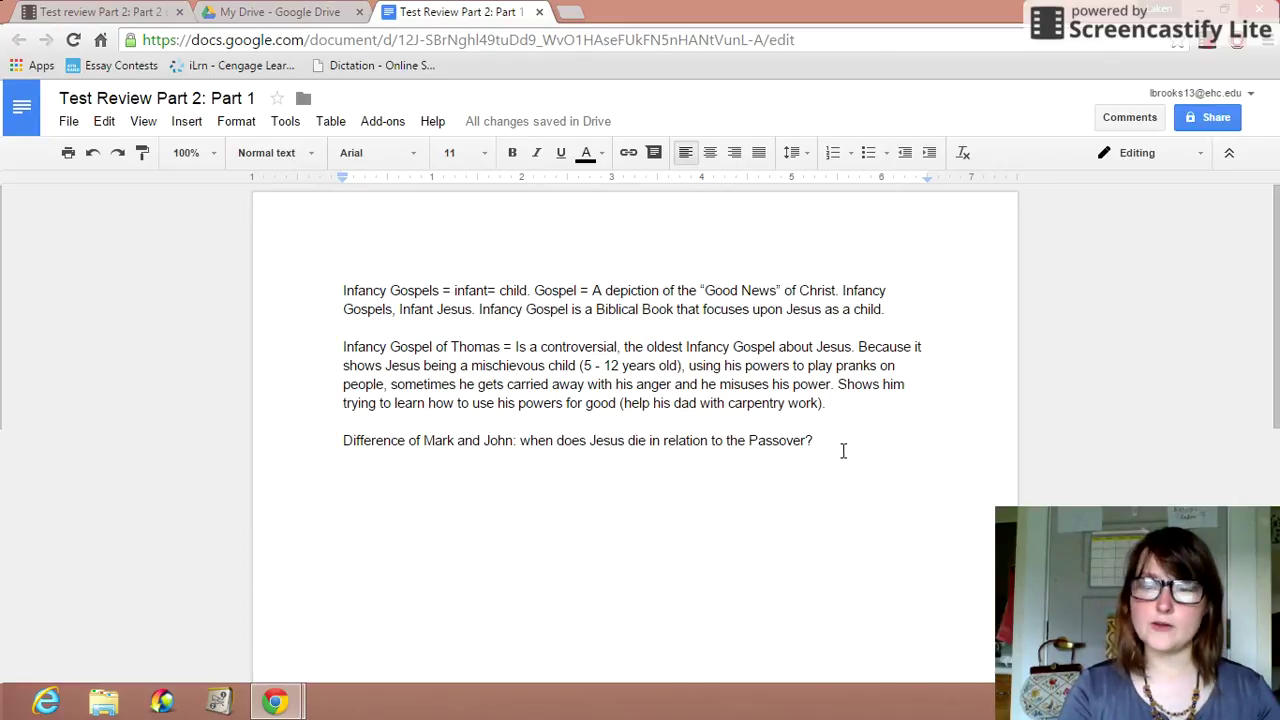
pyautogui.write('=')
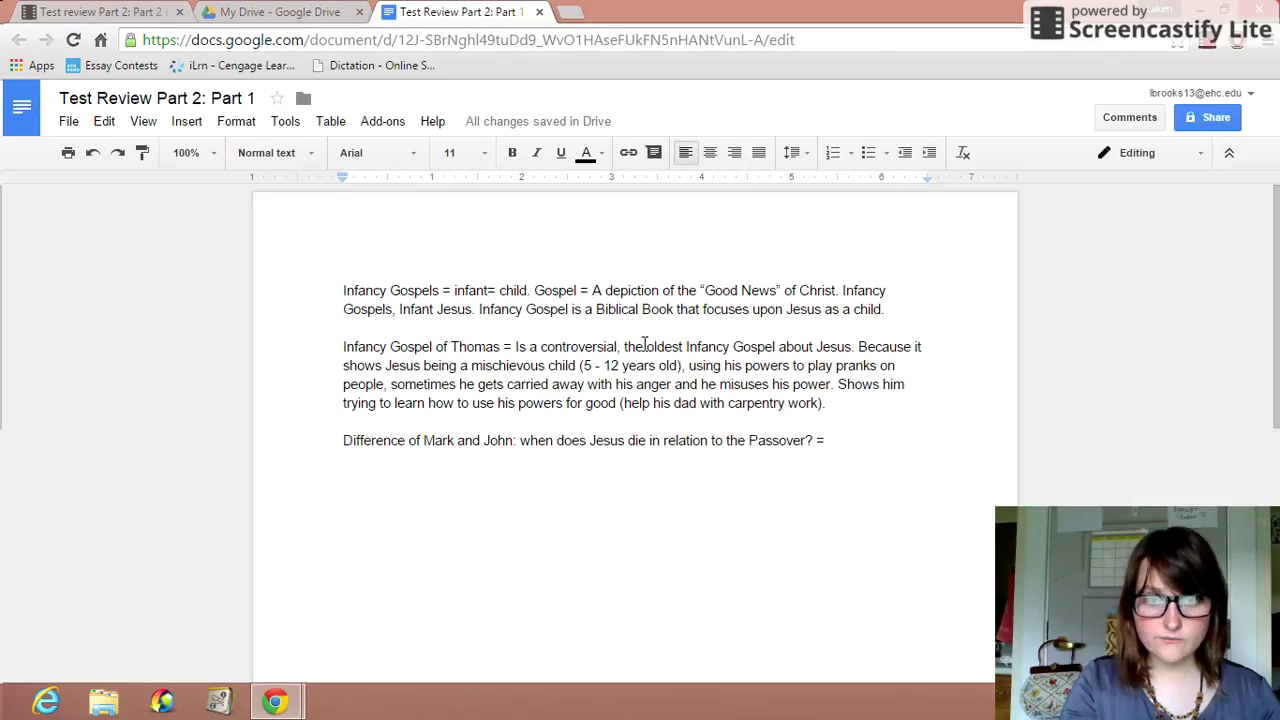
# Step: Highlight "oldest Infancy Gospel about Jesus." in the Thomas entry in cyan
pyautogui.moveTo(646, 346); pyautogui.dragTo(851, 346)
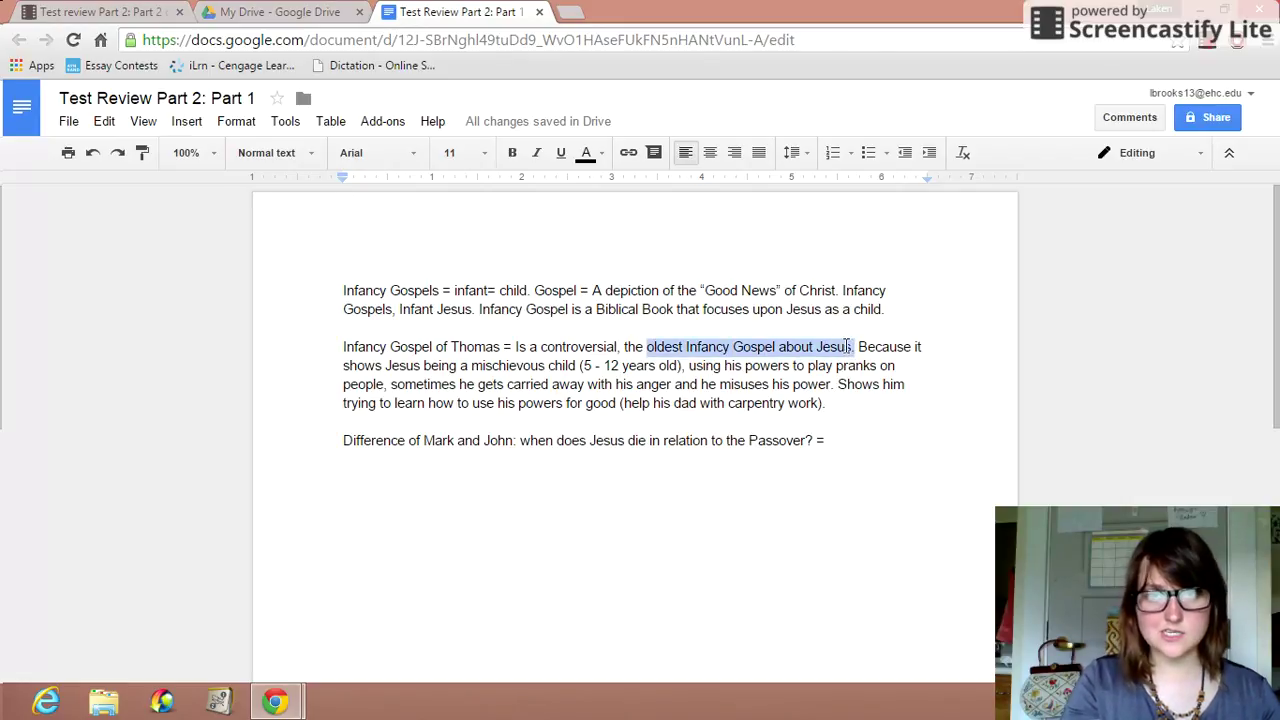
pyautogui.click(596, 155)
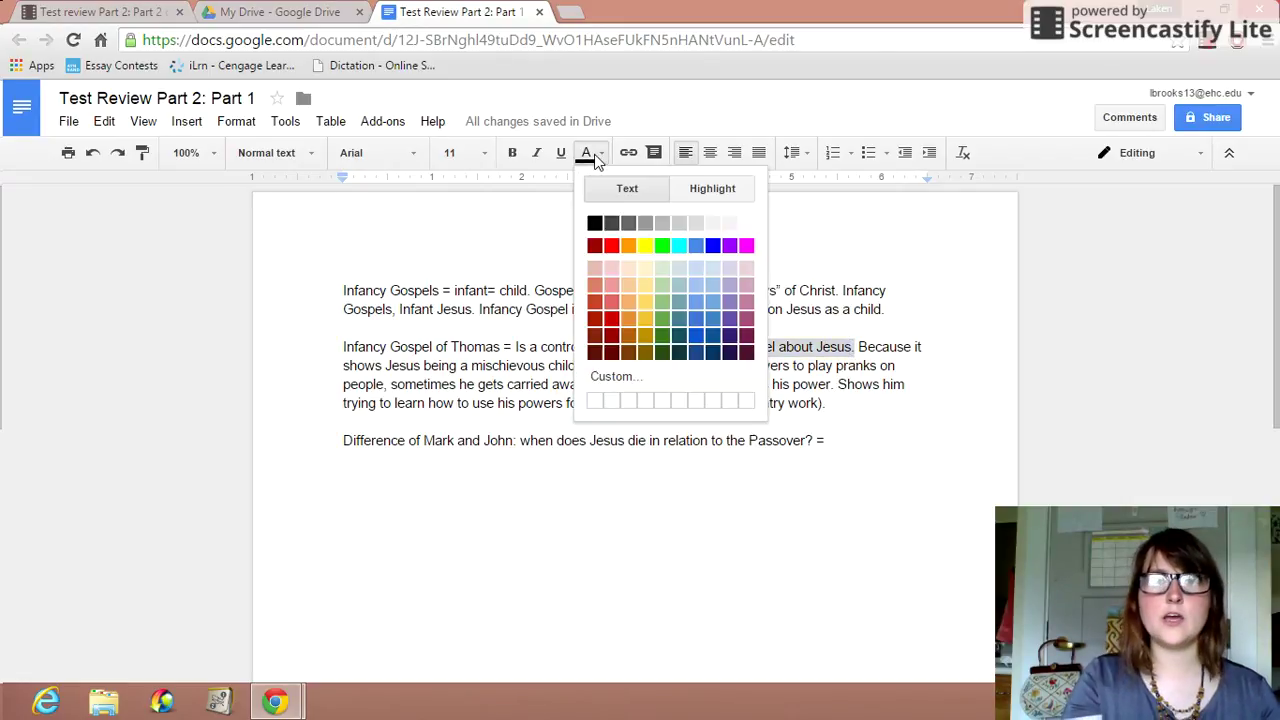
pyautogui.click(686, 189)
pyautogui.click(679, 265)
# Step: Answer the Passover question after the equals sign with "In Mark, Jesus dies on the day after the Passover meal."
pyautogui.click(958, 461)
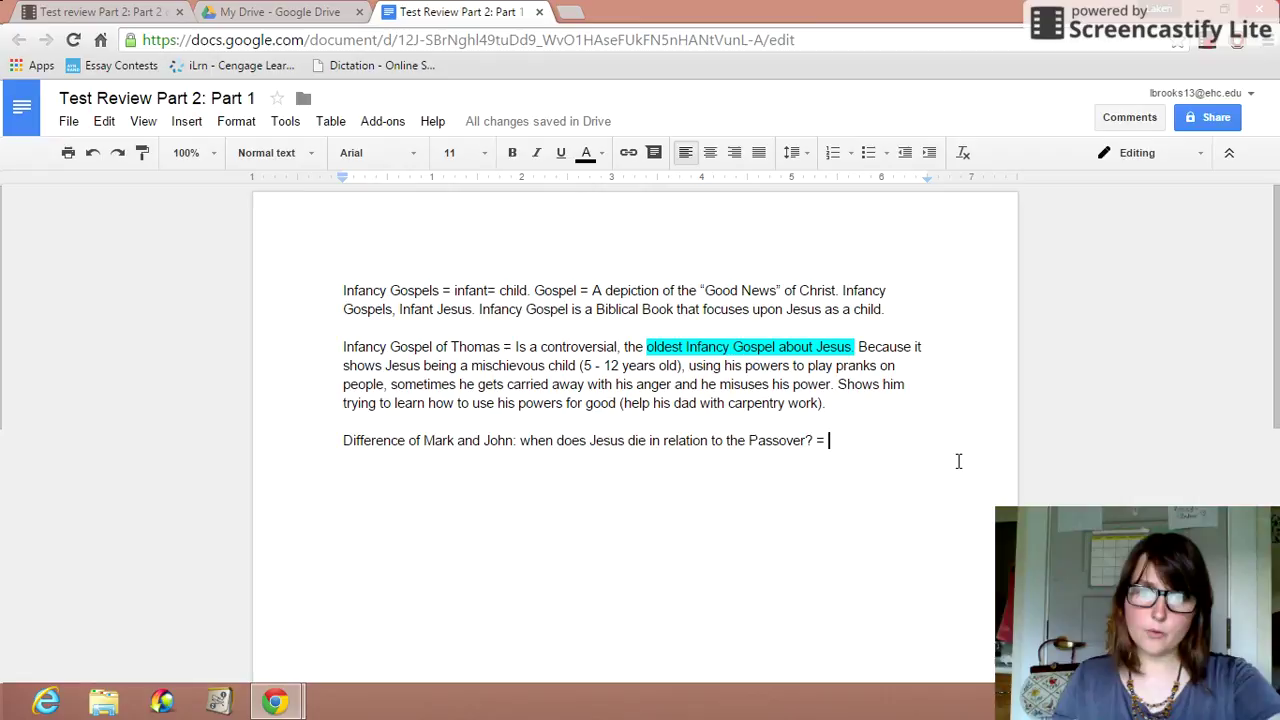
pyautogui.write('I')
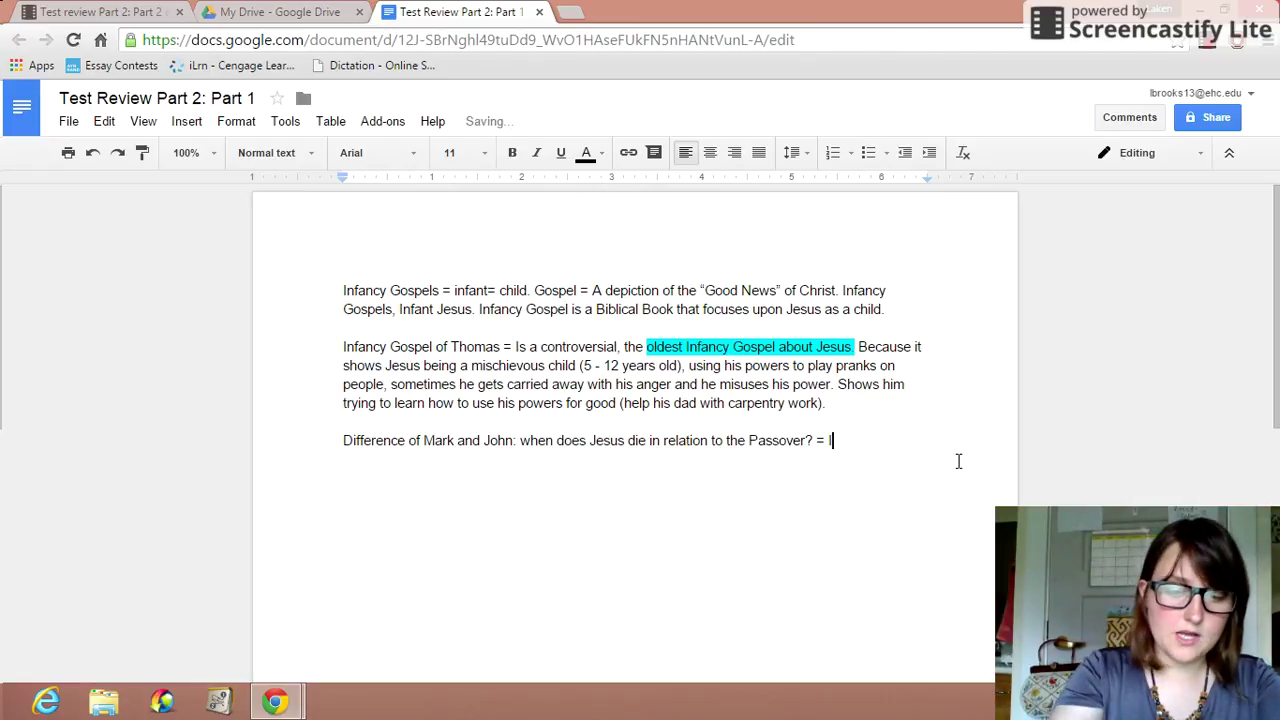
pyautogui.write('n Mark, Jesu')
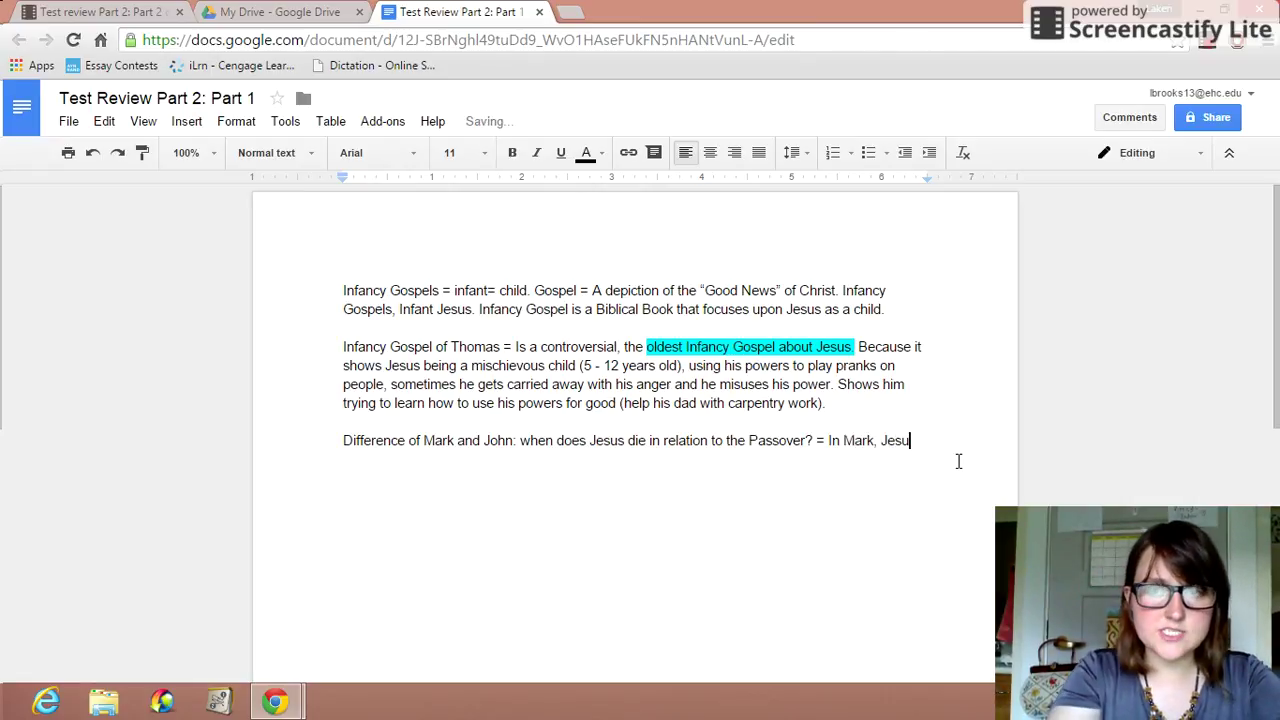
pyautogui.write('s dies on')
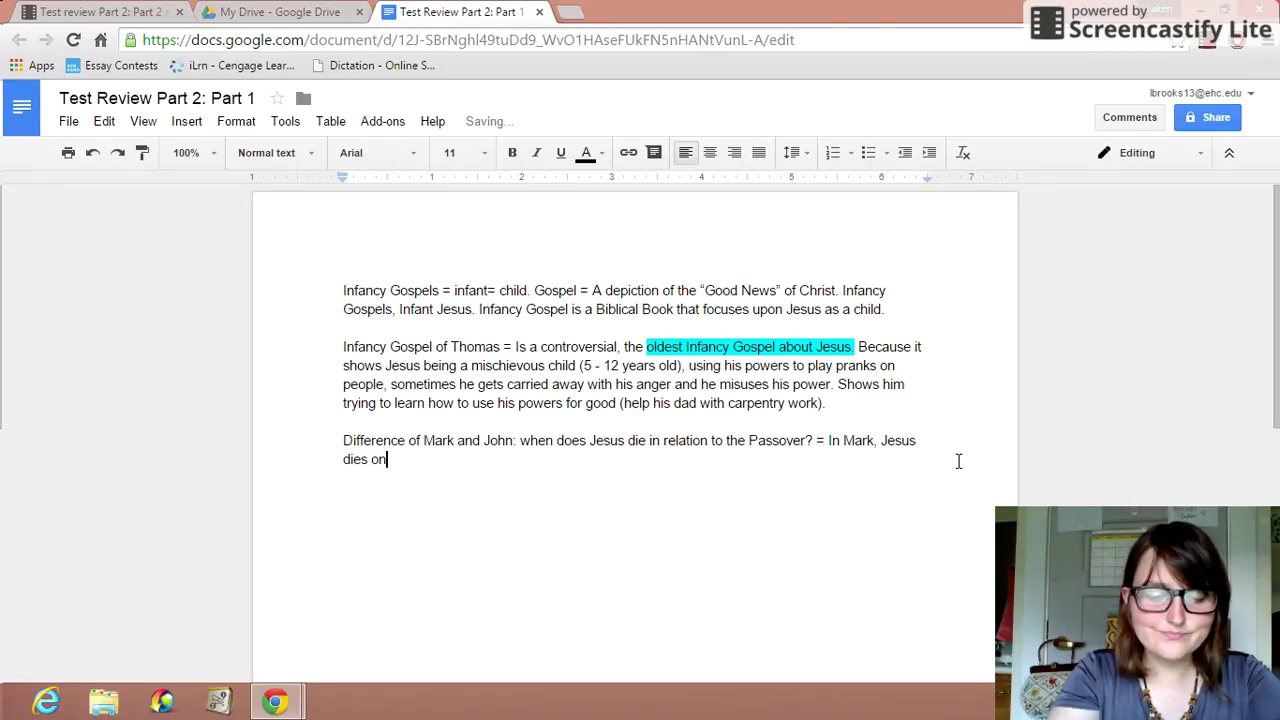
pyautogui.write(' the day after the Passoww')
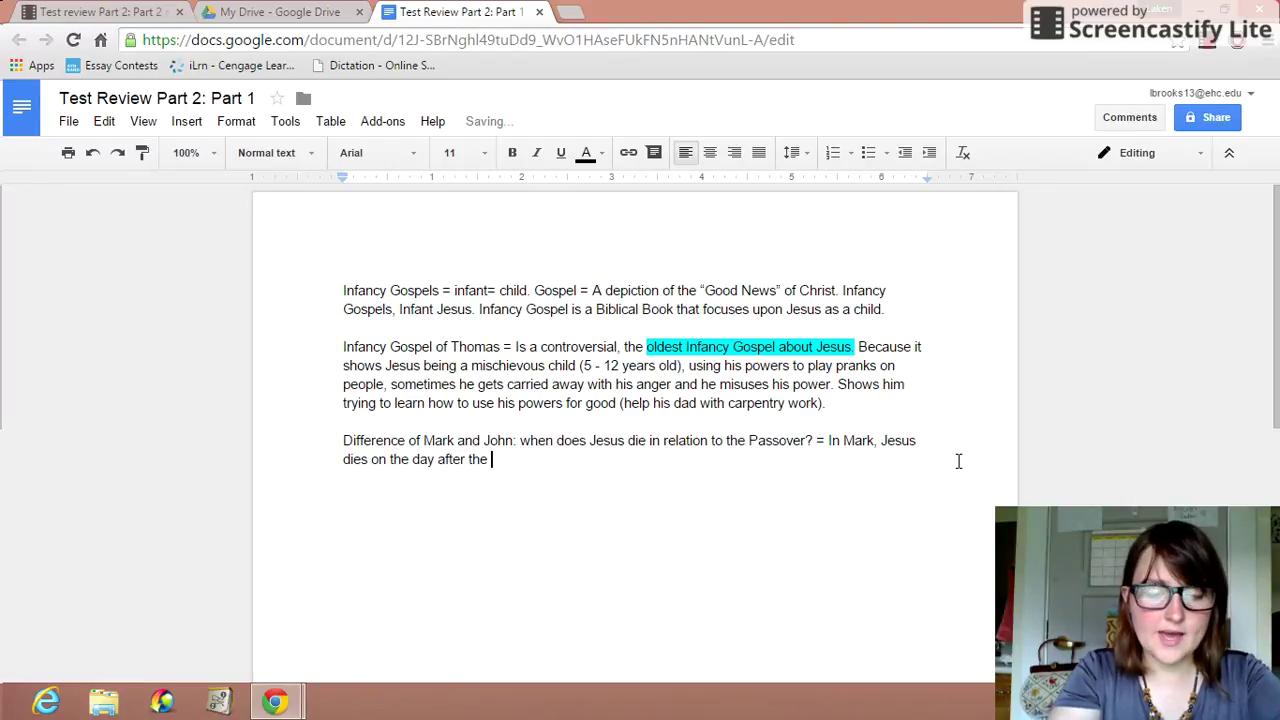
pyautogui.press('BackSpace')
pyautogui.press('BackSpace')
pyautogui.write('ver meal.')
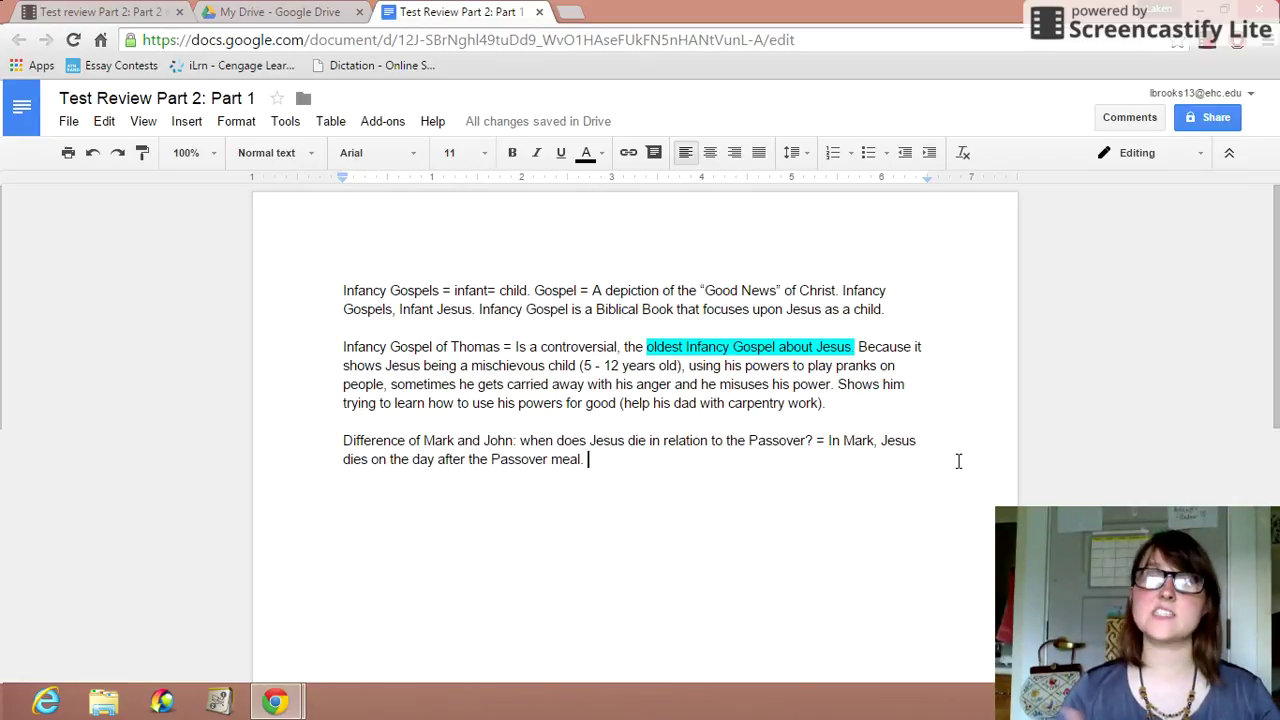
# Step: Replace the period after "Passover meal" with a colon and continue with "Last Supper meal with the disciples."
pyautogui.press('BackSpace')
pyautogui.press('BackSpace')
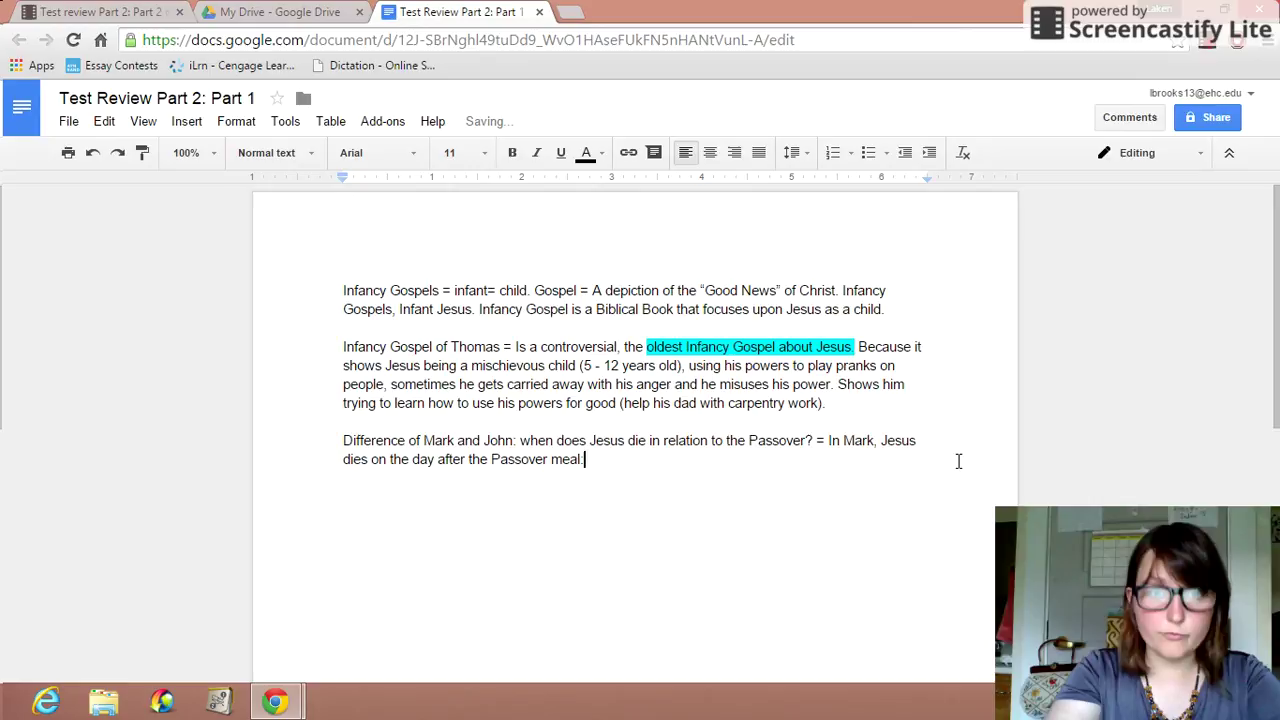
pyautogui.write(': Last')
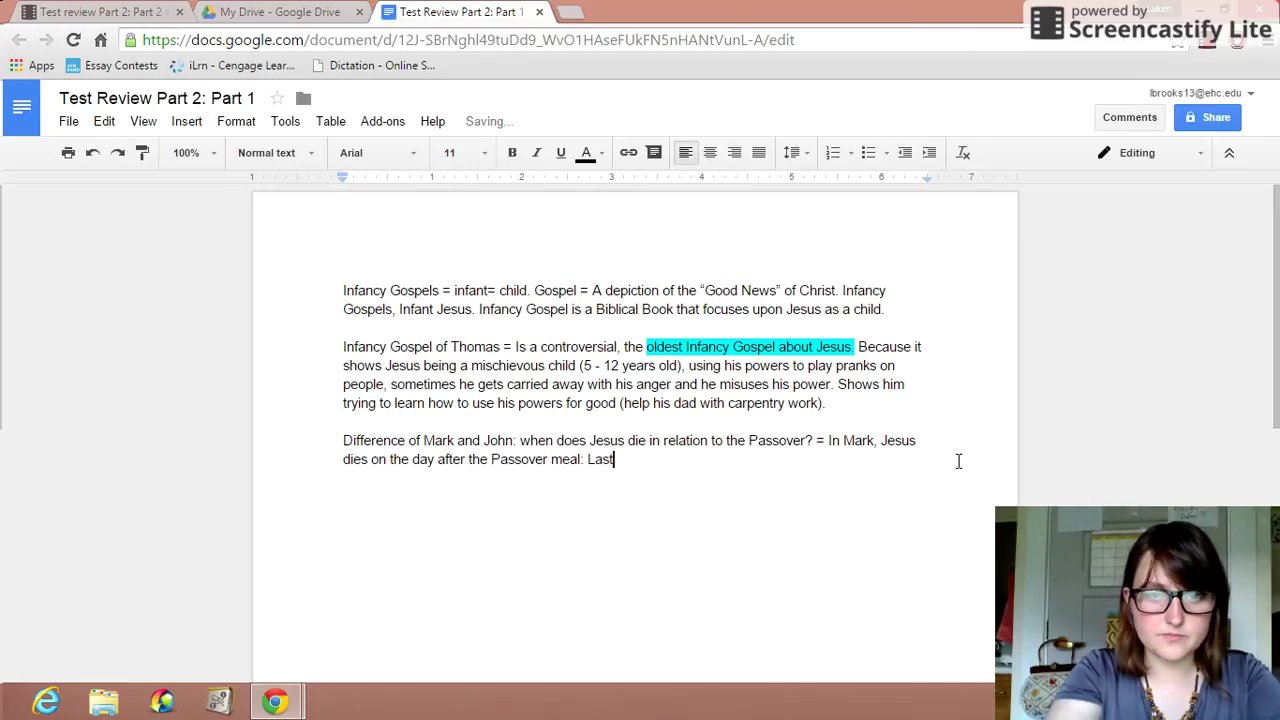
pyautogui.write(' Supper meal with')
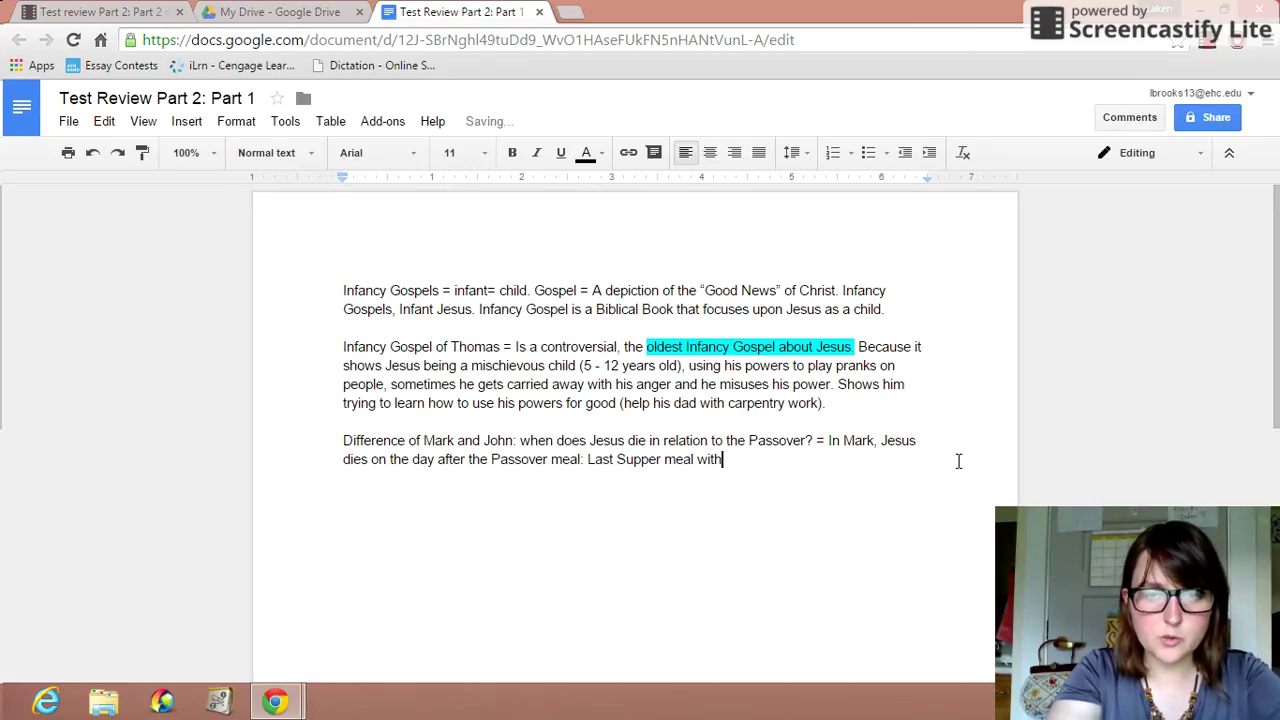
pyautogui.write(' the disciples.')
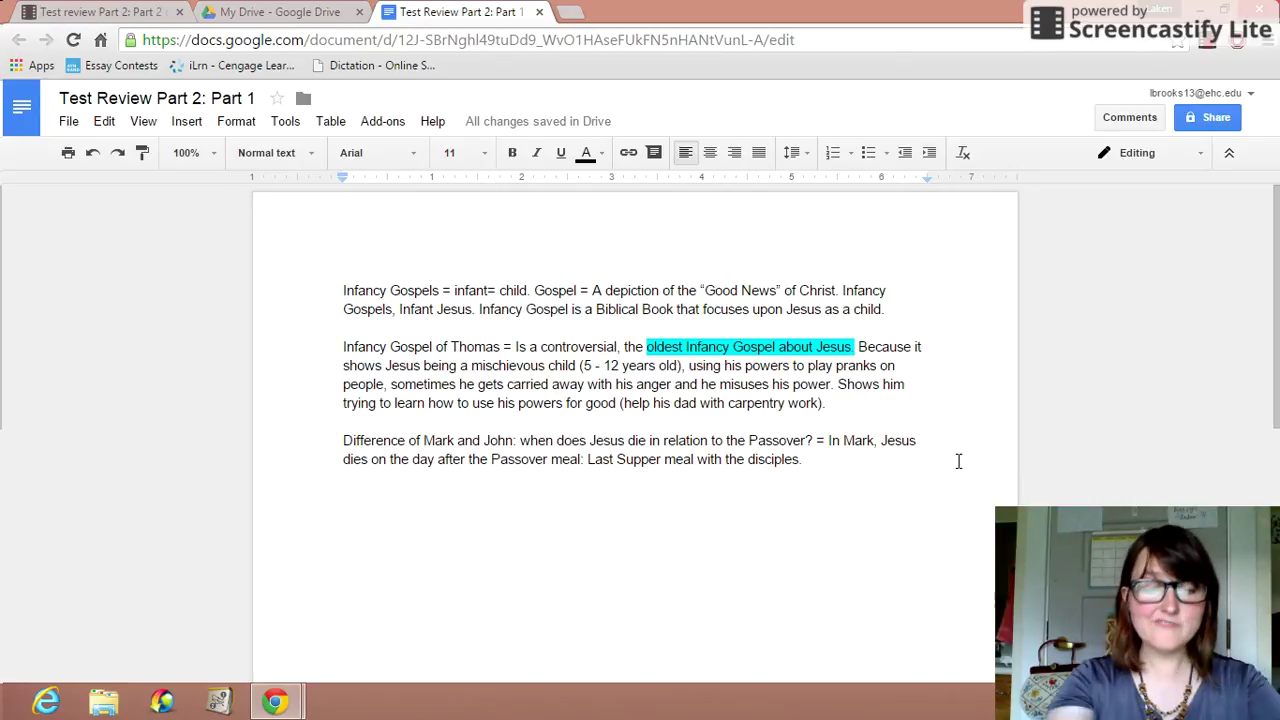
# Step: Add the contrast "HOWEVER, in John, Jesus is killed before the Passover meal" to the Mark and John entry
pyautogui.write('HOWEVER')
pyautogui.write(', in Ma')
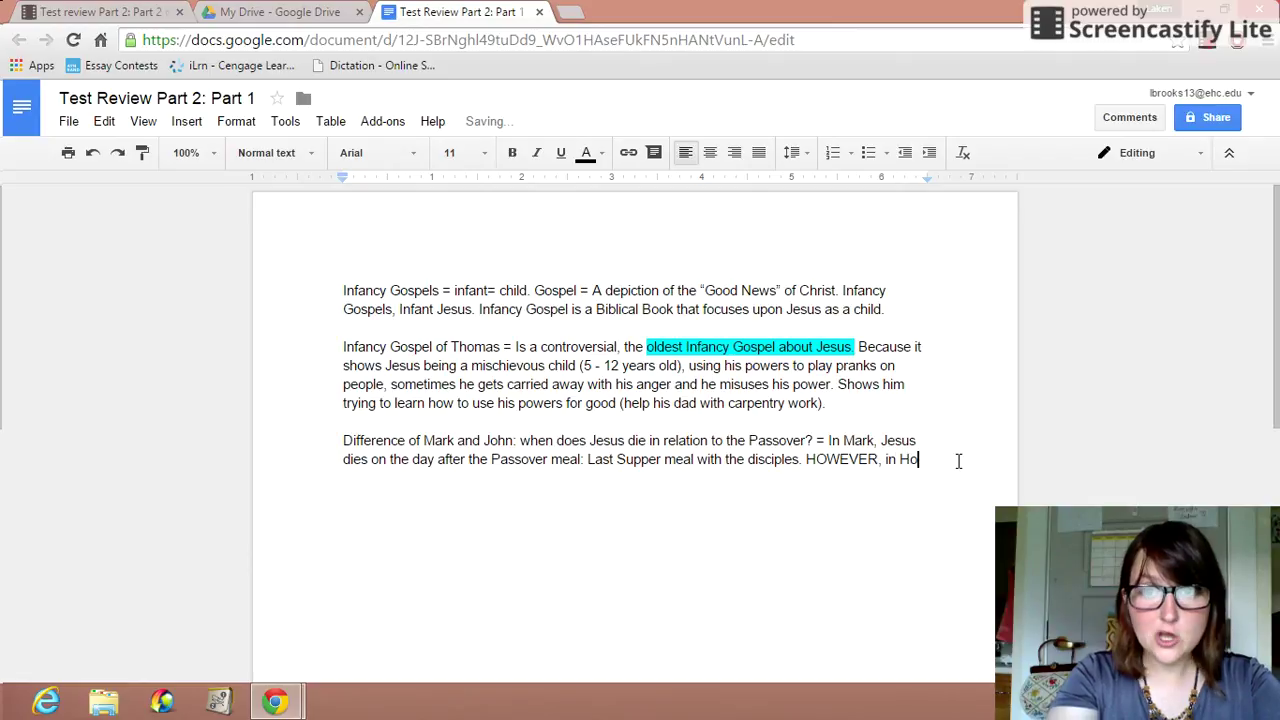
pyautogui.press('BackSpace')
pyautogui.press('BackSpace')
pyautogui.write('John.')
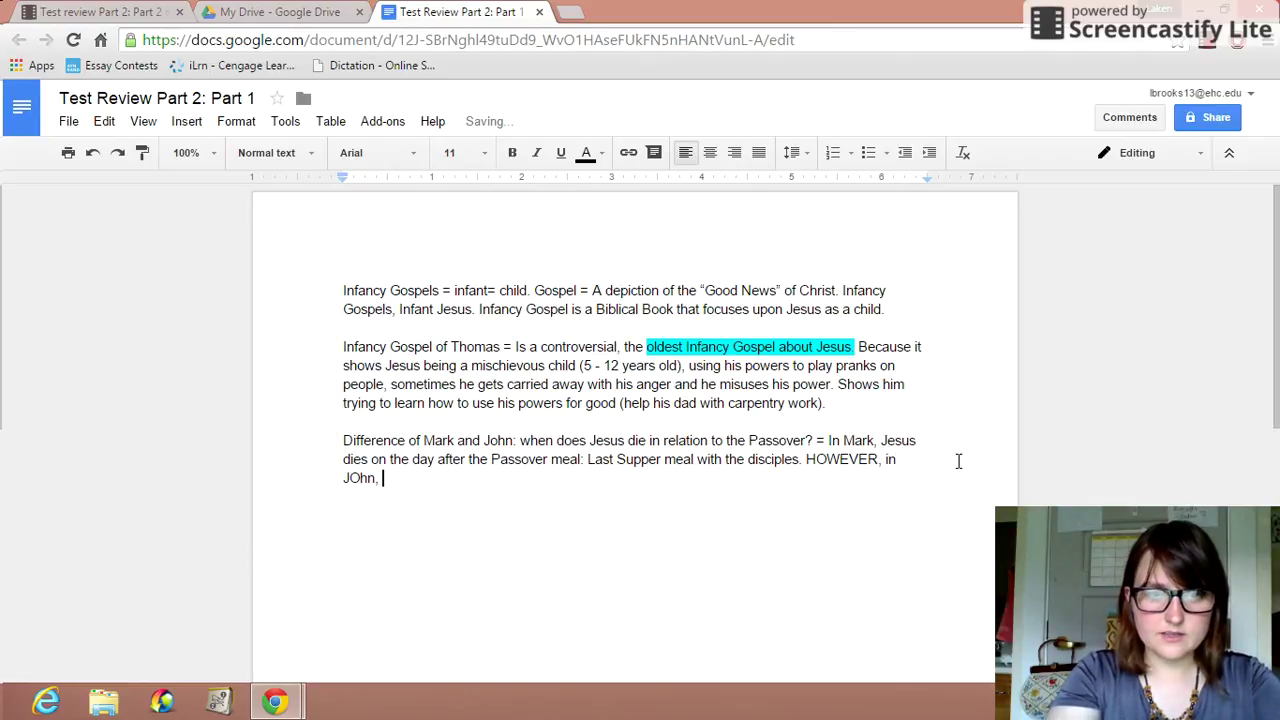
pyautogui.press('BackSpace')
pyautogui.press('BackSpace')
pyautogui.press('BackSpace')
pyautogui.write('hn, Jesus i')
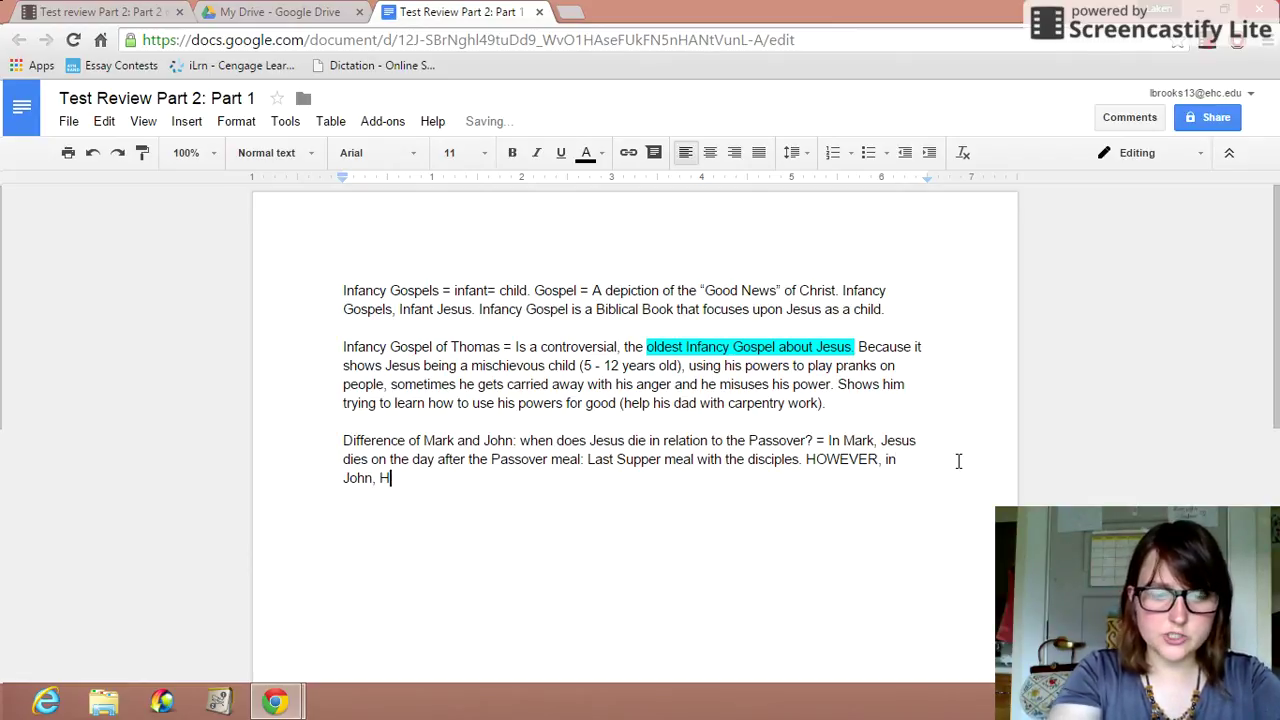
pyautogui.write('s killed b')
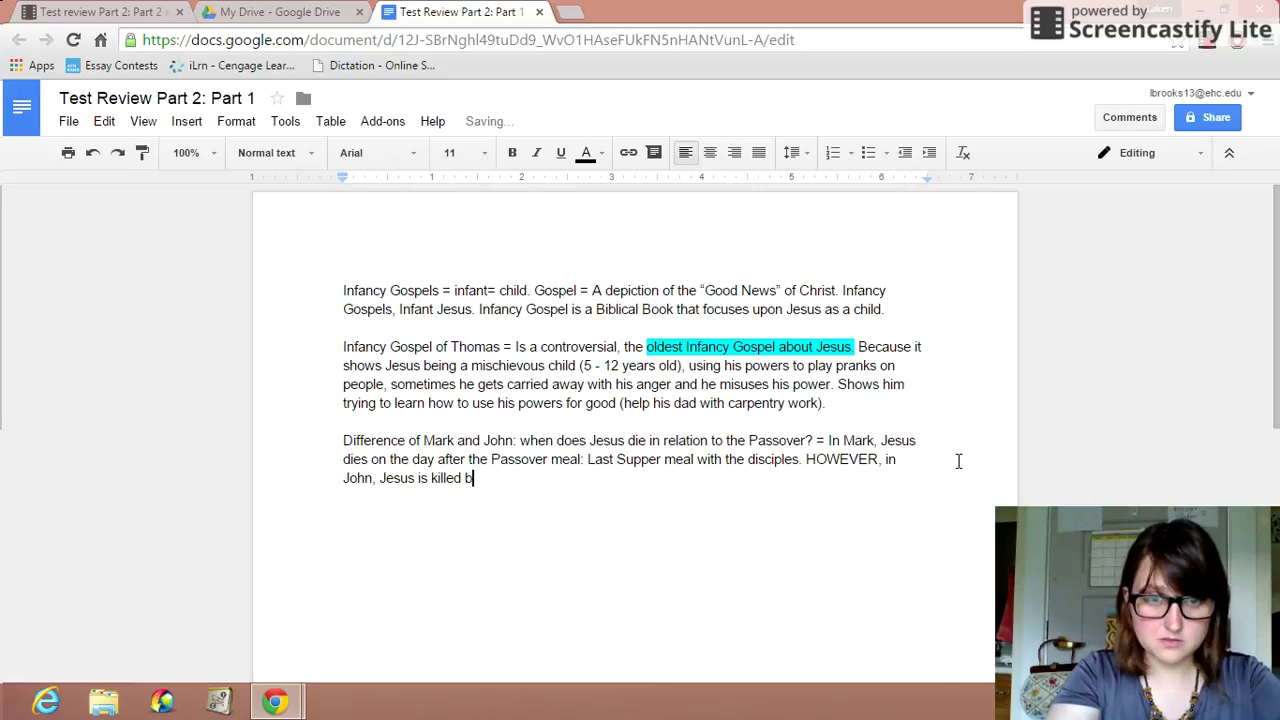
pyautogui.write('efore the Passo')
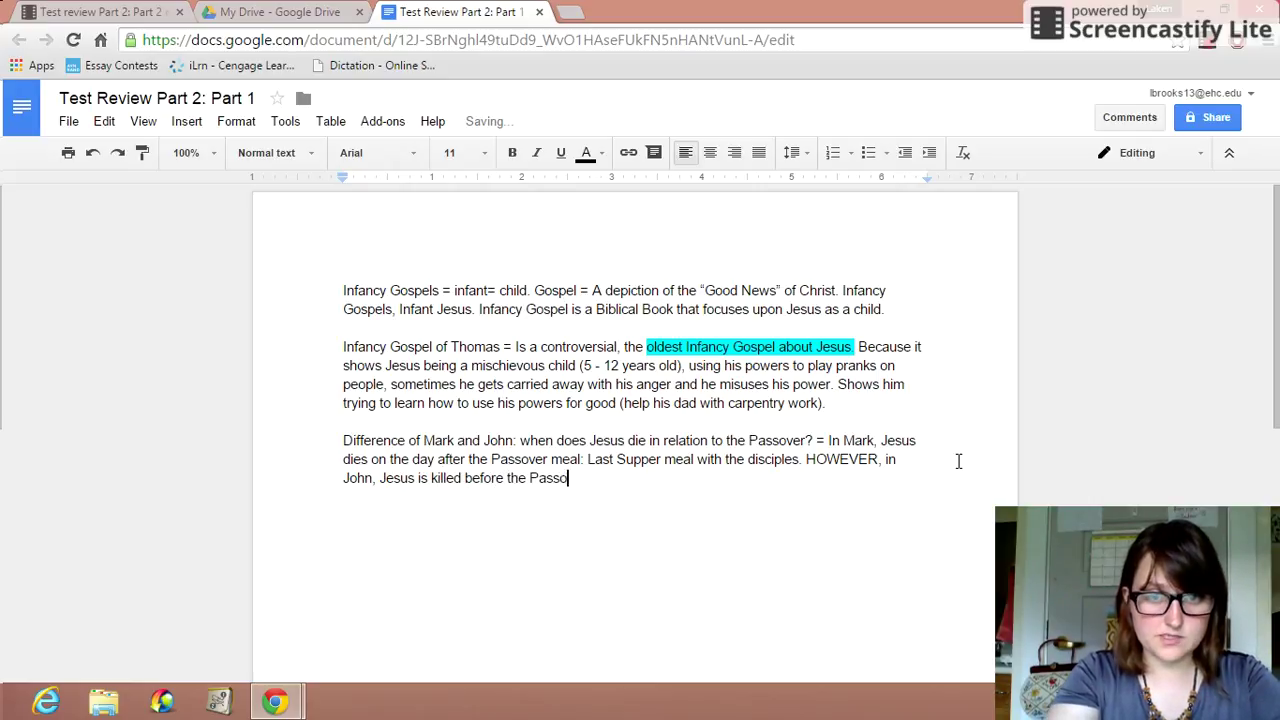
pyautogui.write('ver meal')
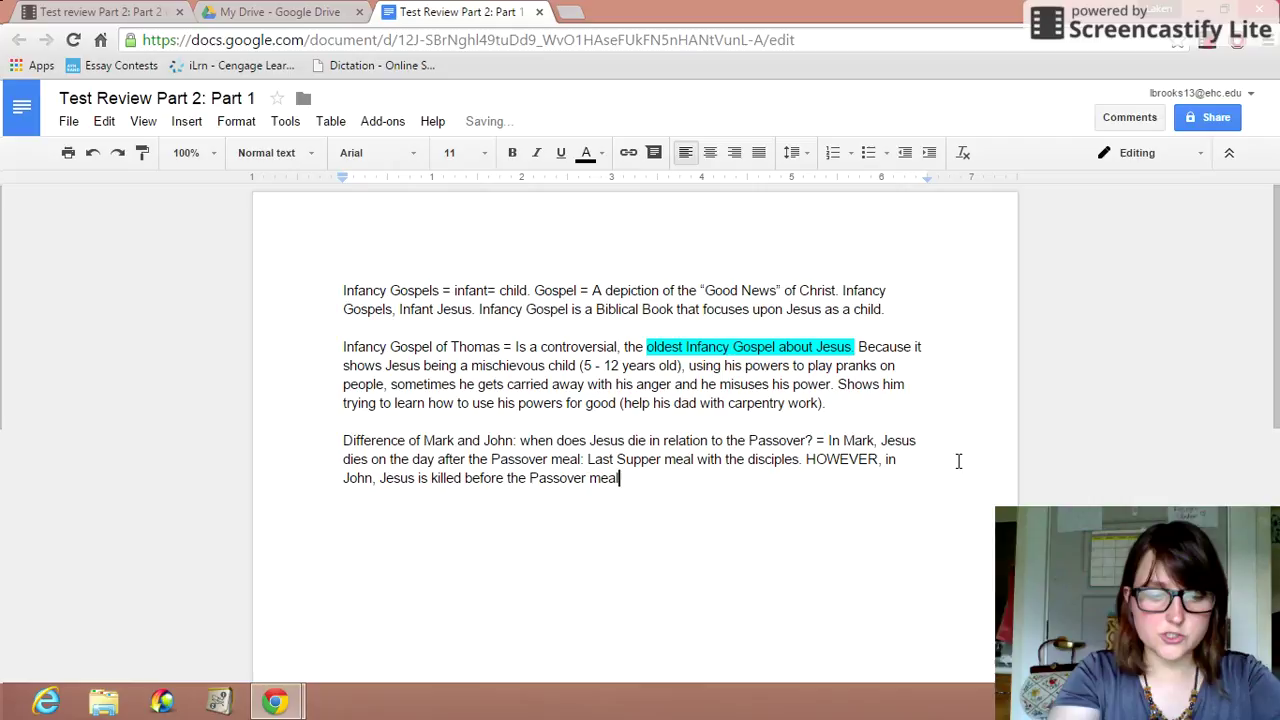
# Step: End that sentence with a period and add "Jesus is killed on the day of the preparation of Passover."
pyautogui.write('. Jesus is kil')
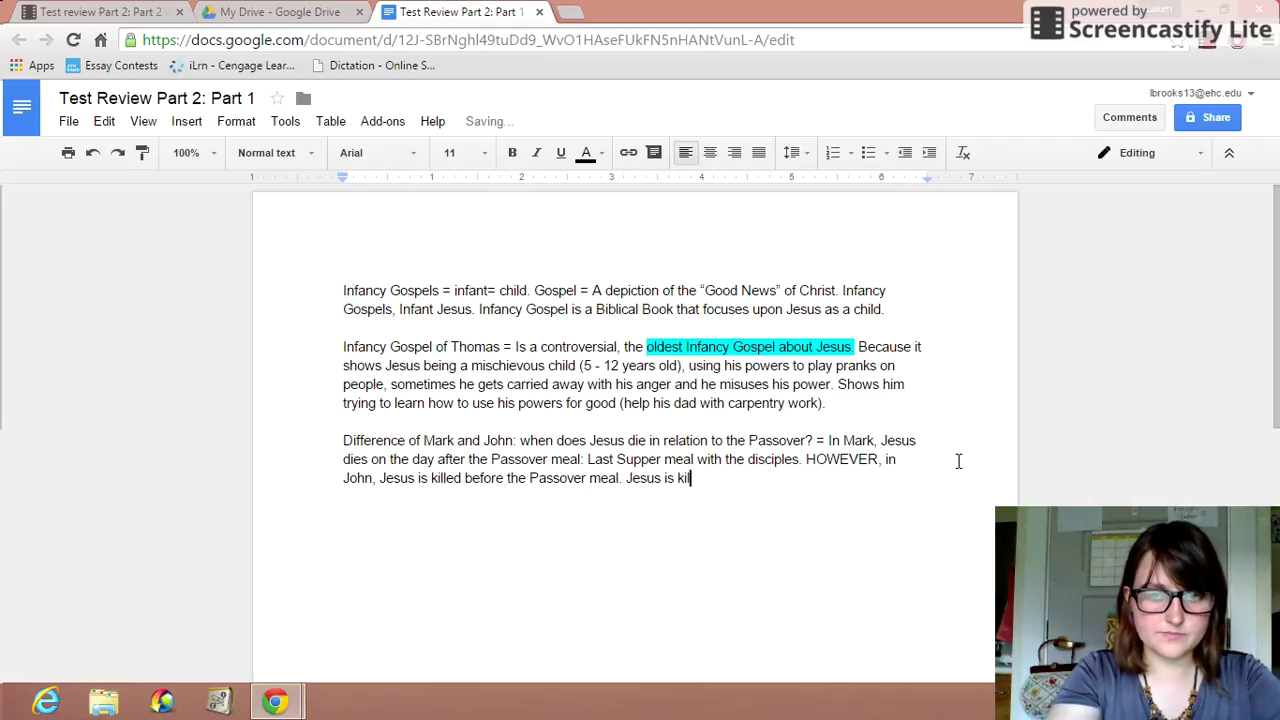
pyautogui.write('led on the day of the ')
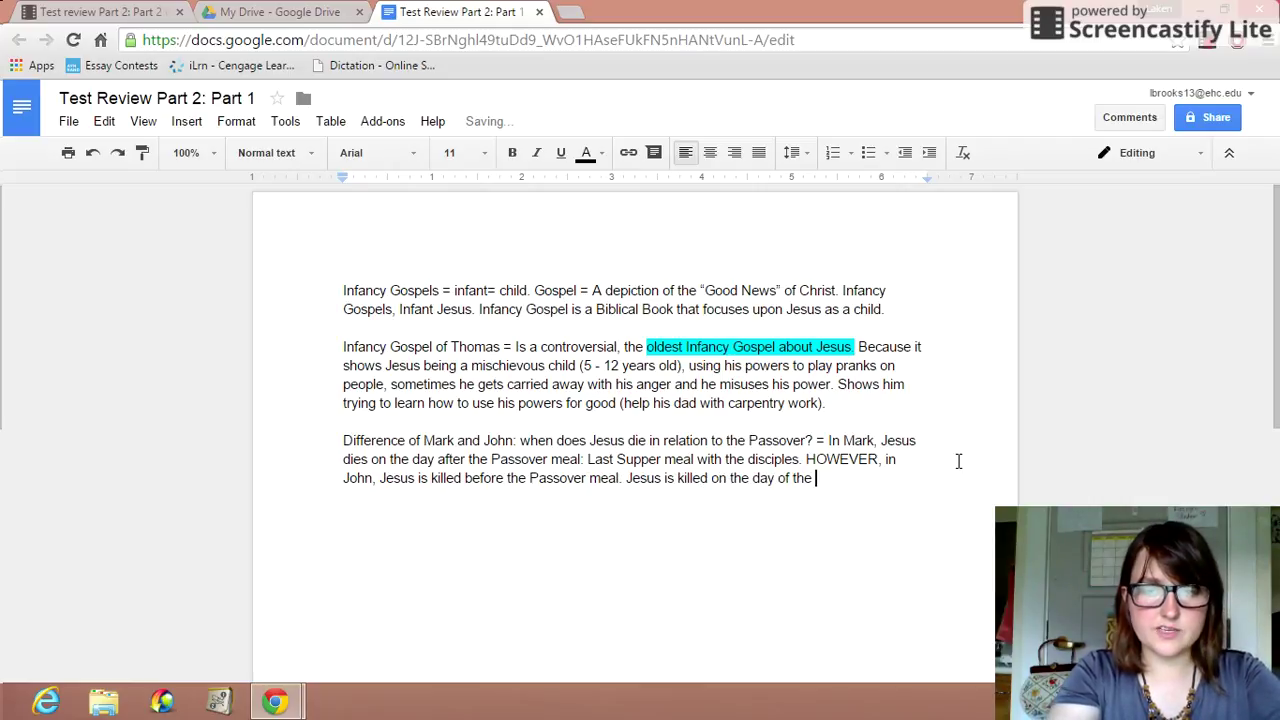
pyautogui.write('preparation of p')
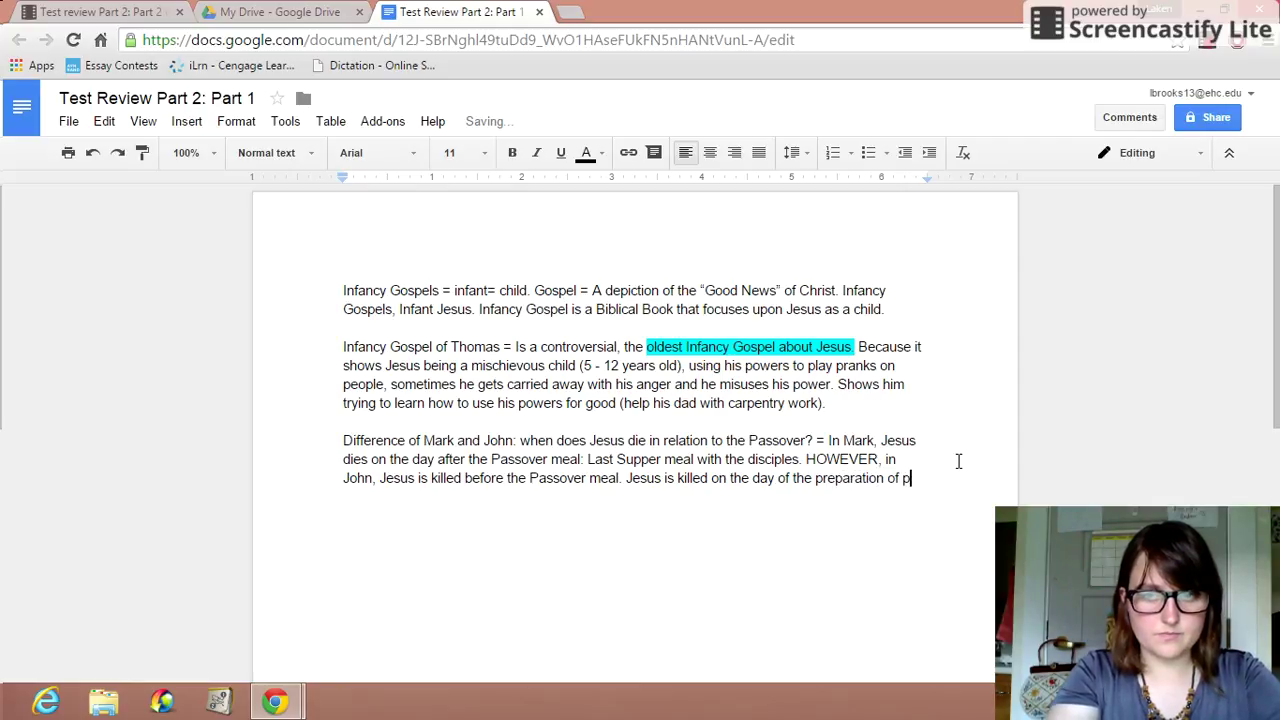
pyautogui.press('BackSpace')
pyautogui.write('Pass')
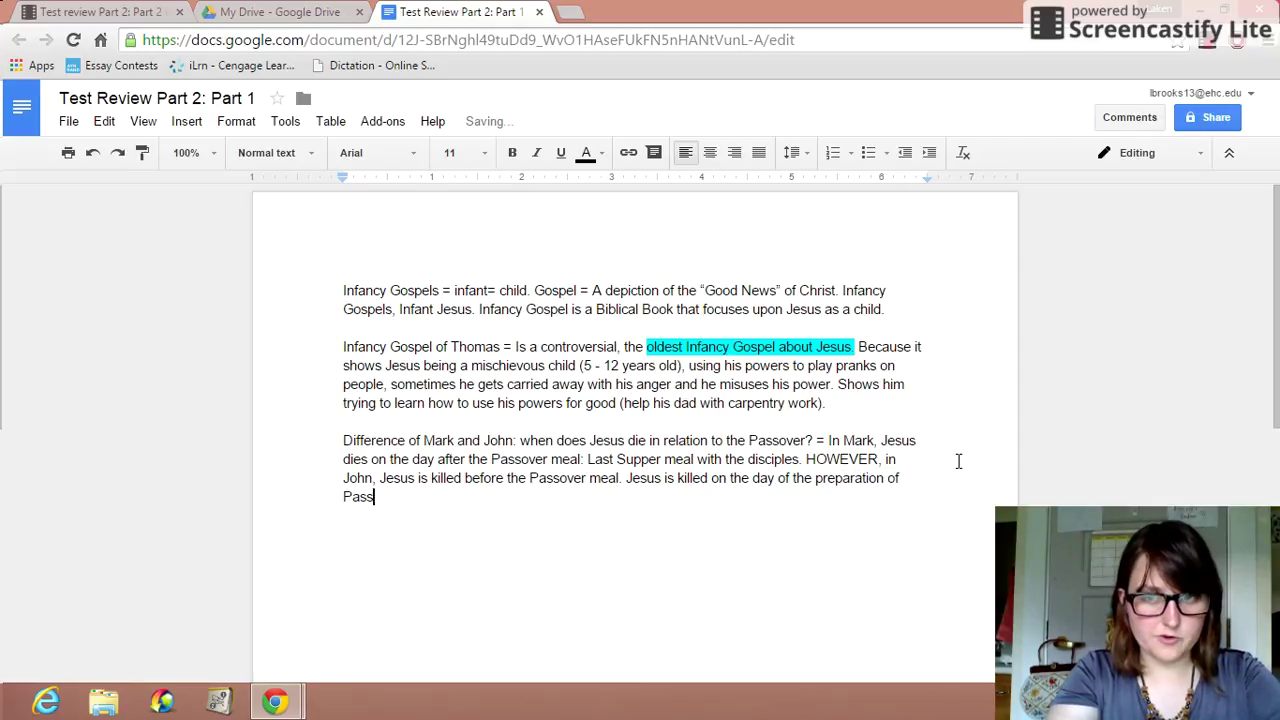
pyautogui.write('over.')
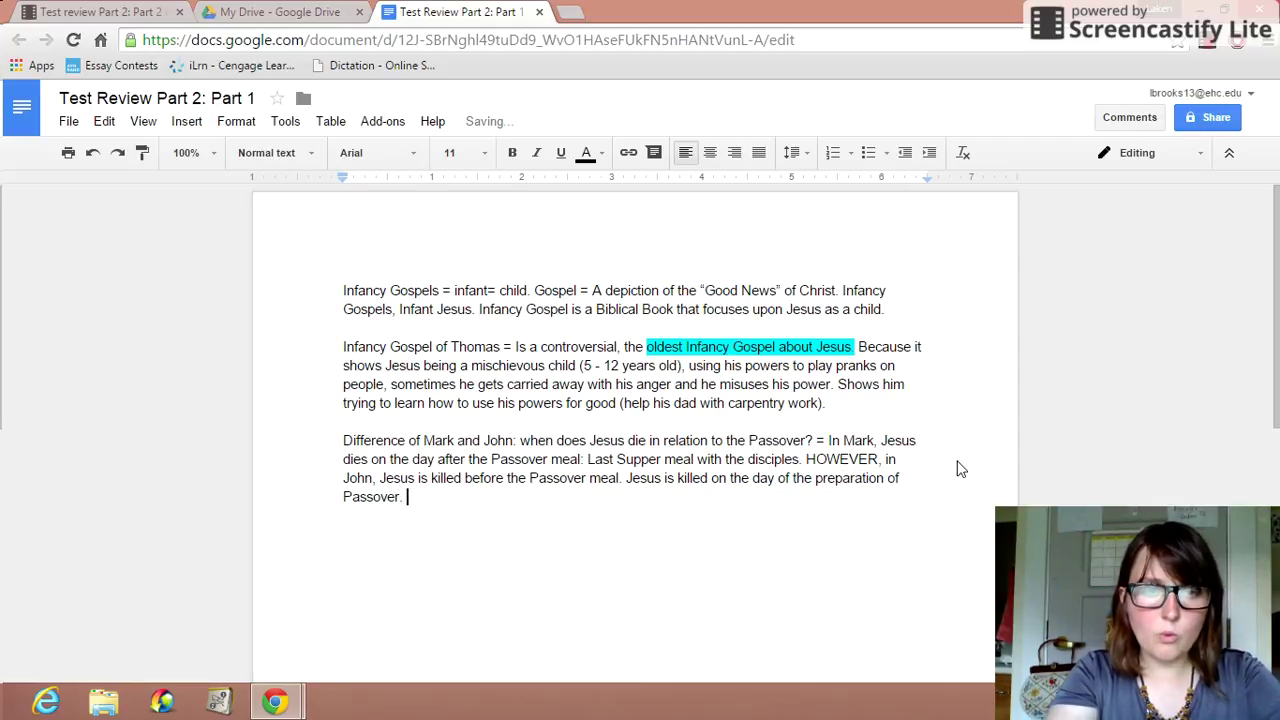
# Step: Start a new line below the Mark and John entry with an arrow and the question "What is prepared?"
pyautogui.press('Return')
pyautogui.write('--> ')
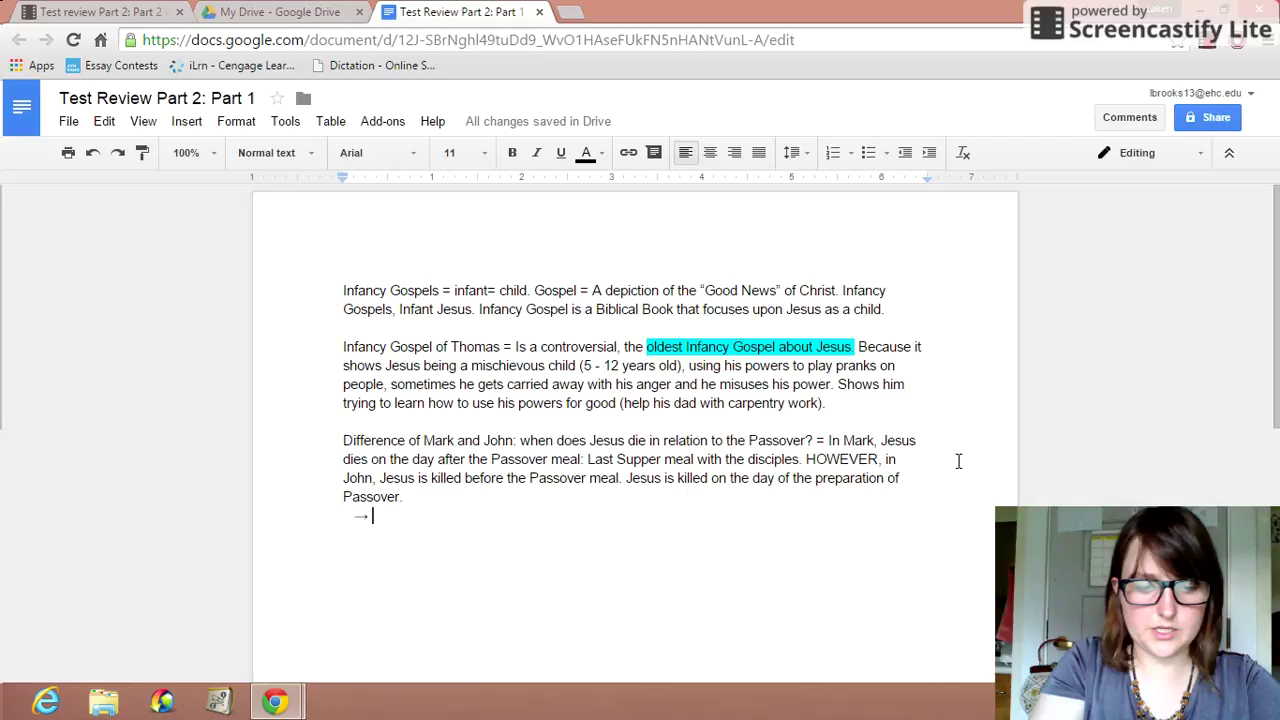
pyautogui.write('What is prepared?')
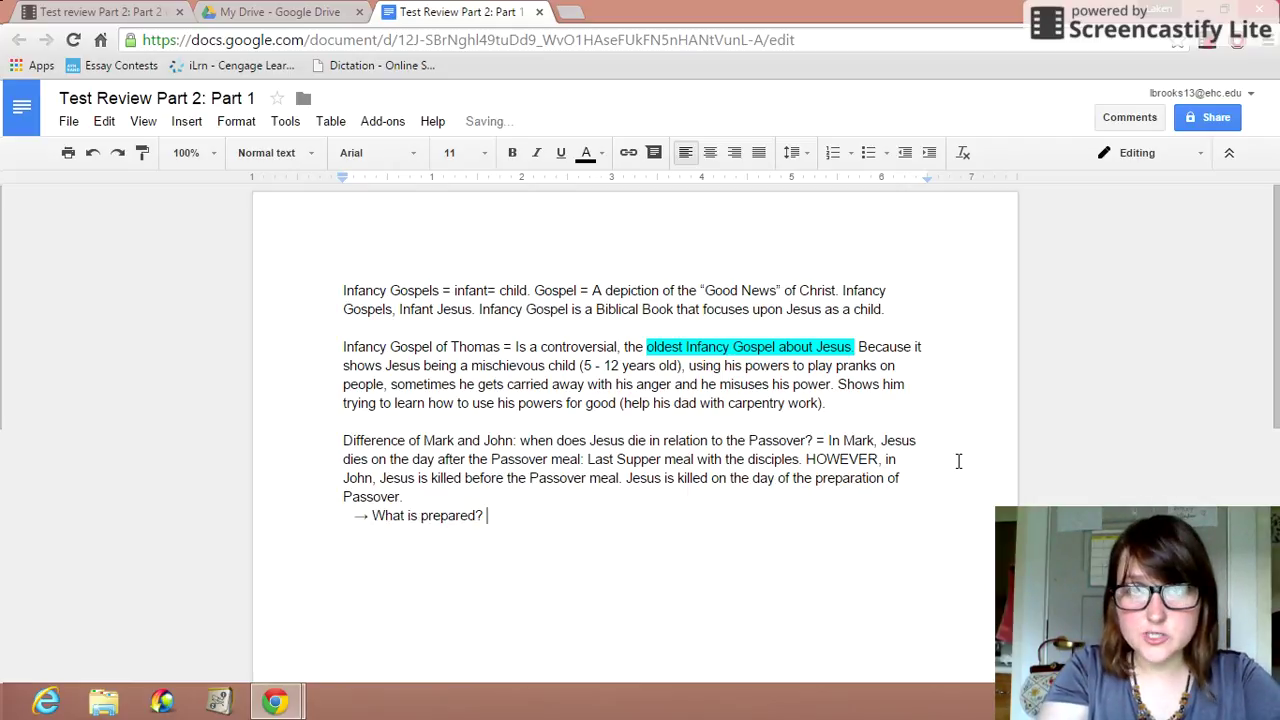
# Step: Answer the preparation question on the arrow line with "A sheep would be picked out and killed."
pyautogui.write(' A sheep')
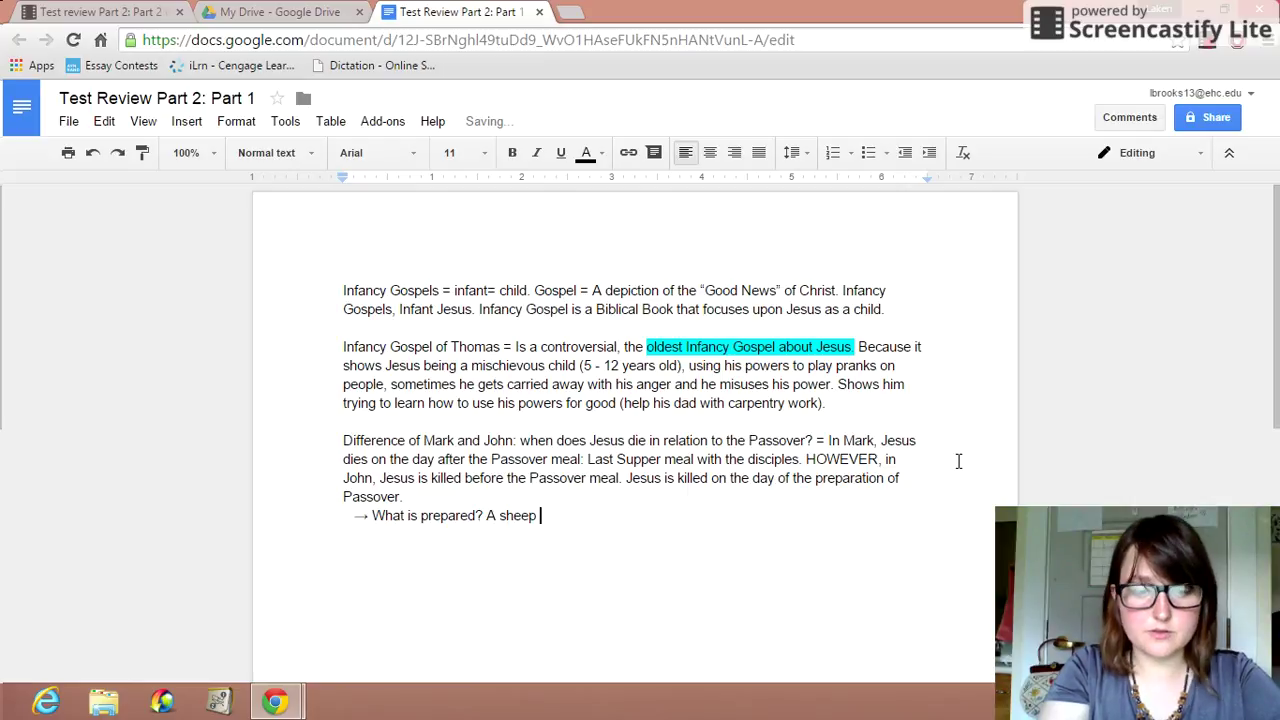
pyautogui.write(' would be')
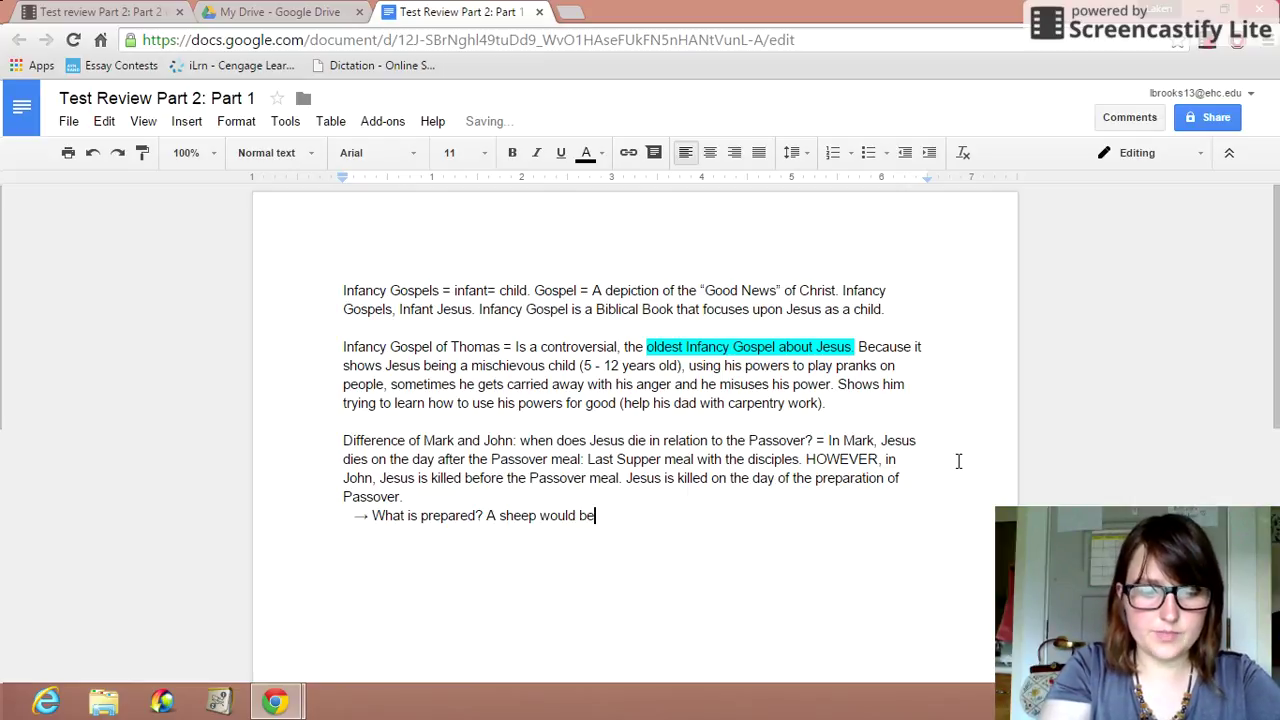
pyautogui.write('picked out')
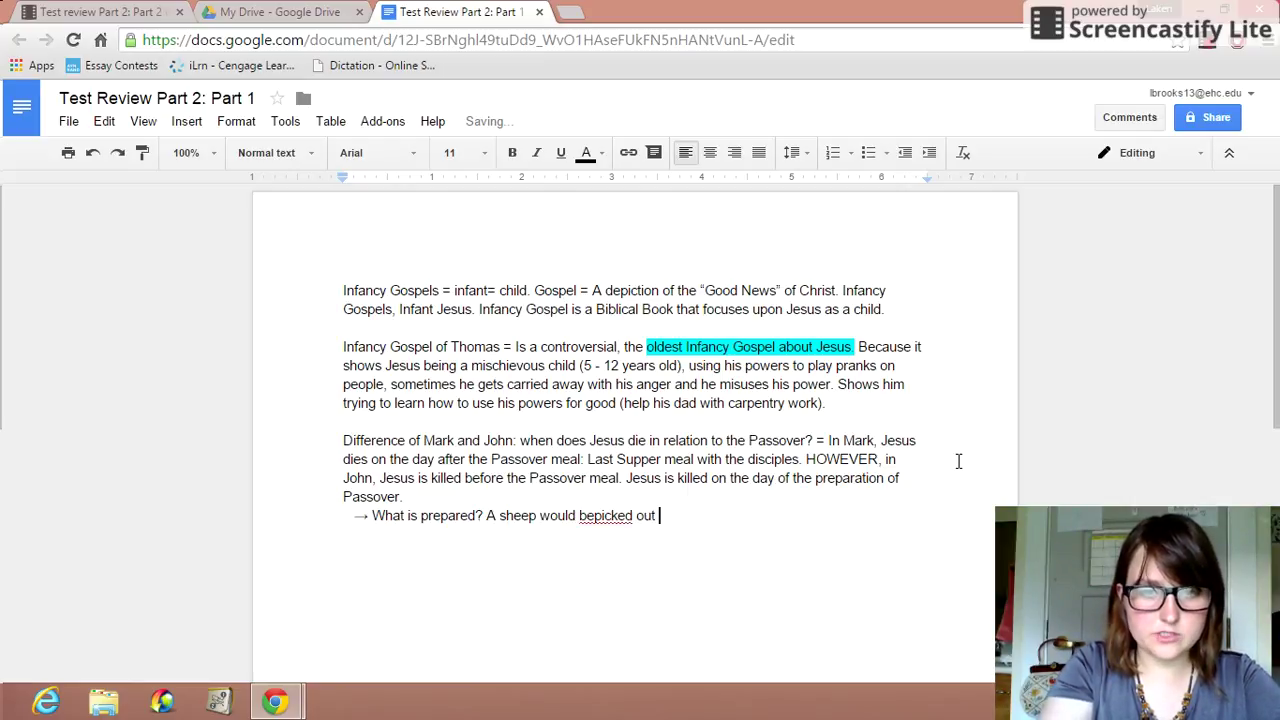
pyautogui.press('BackSpace')
pyautogui.press('BackSpace')
pyautogui.press('BackSpace')
pyautogui.press('BackSpace')
pyautogui.press('BackSpace')
pyautogui.press('BackSpace')
pyautogui.press('BackSpace')
pyautogui.press('BackSpace')
pyautogui.press('BackSpace')
pyautogui.press('BackSpace')
pyautogui.write('picke')
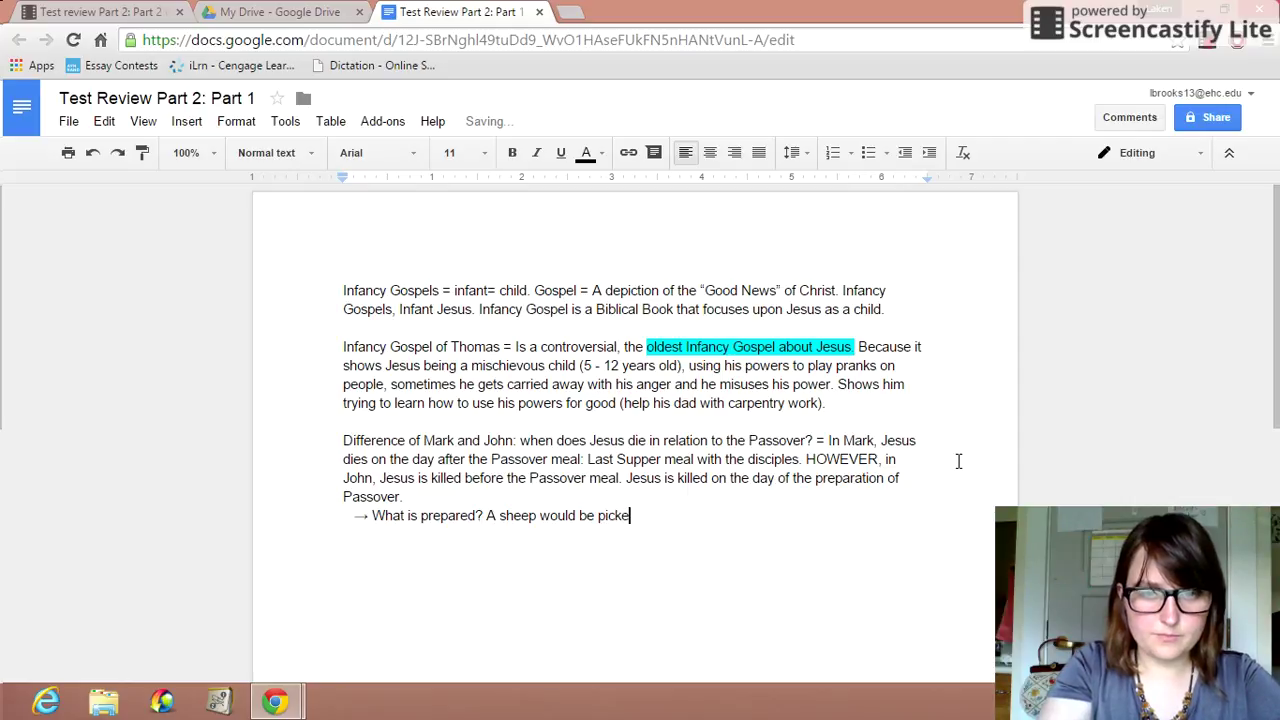
pyautogui.write('d out and kille')
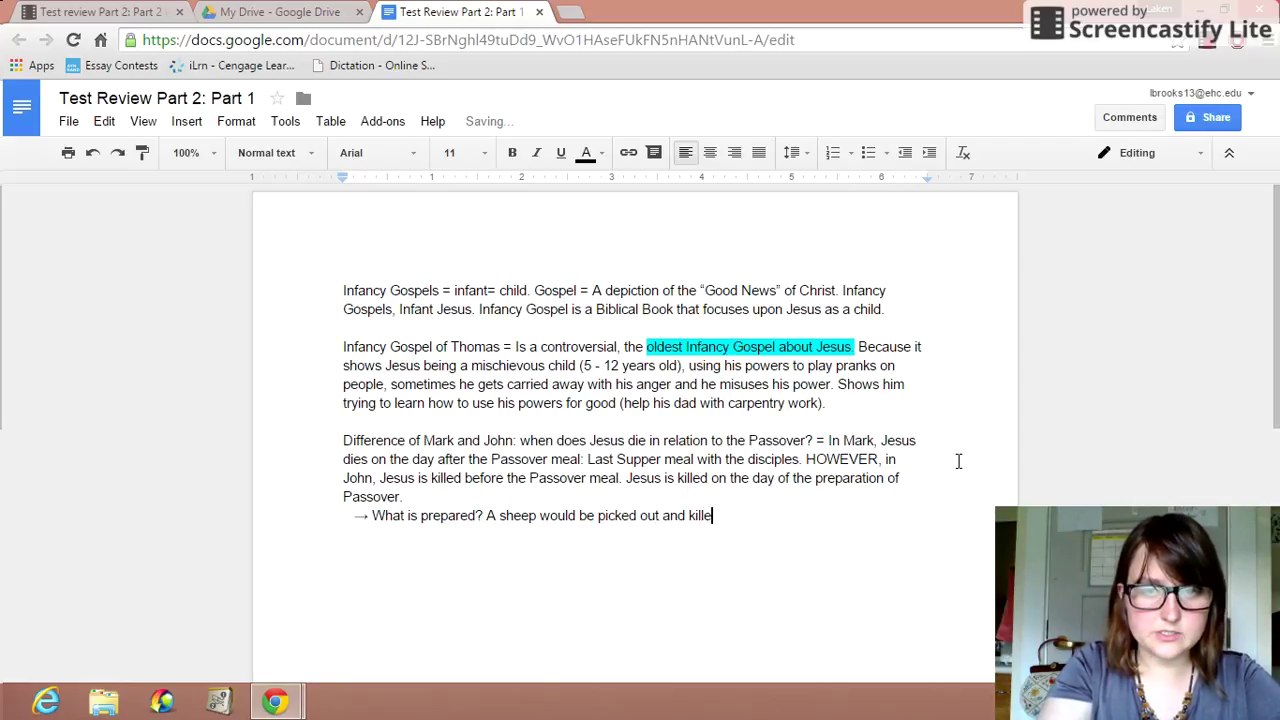
pyautogui.write('d.')
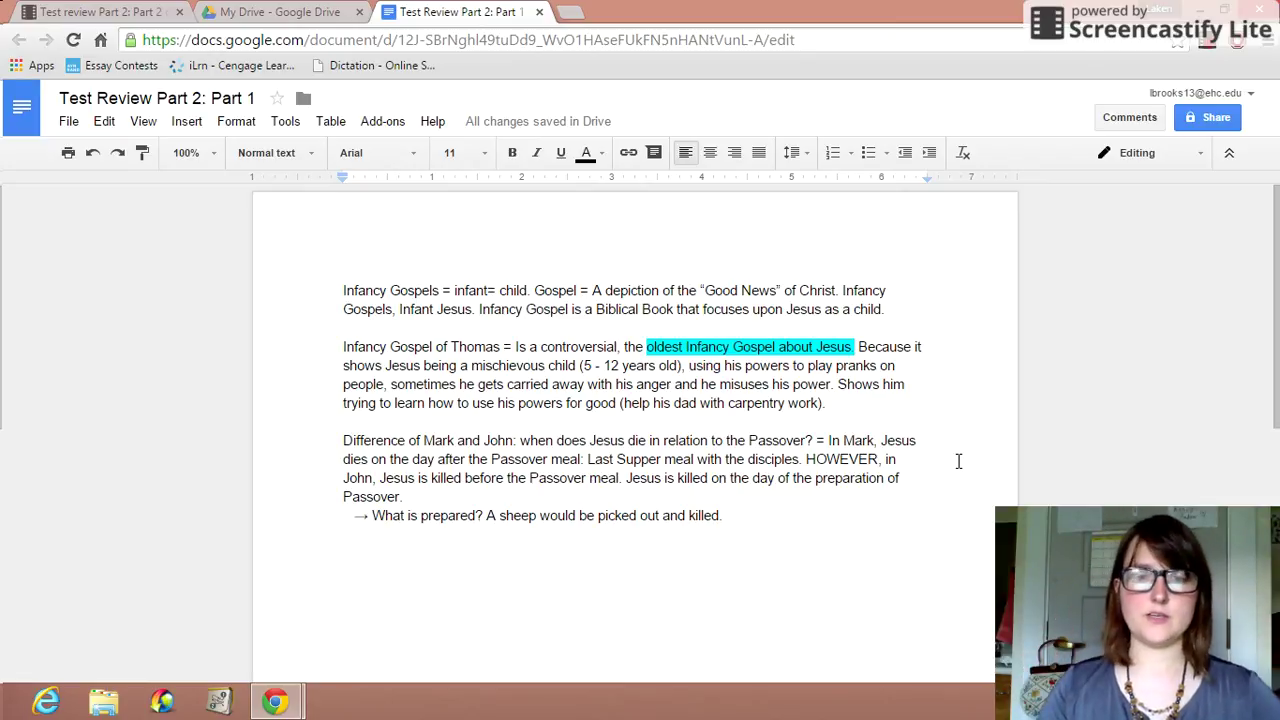
# Step: Add the sentence "The angel of Death from Moses' legend passed over the Hebrew people." to the preparation answer
pyautogui.write('T')
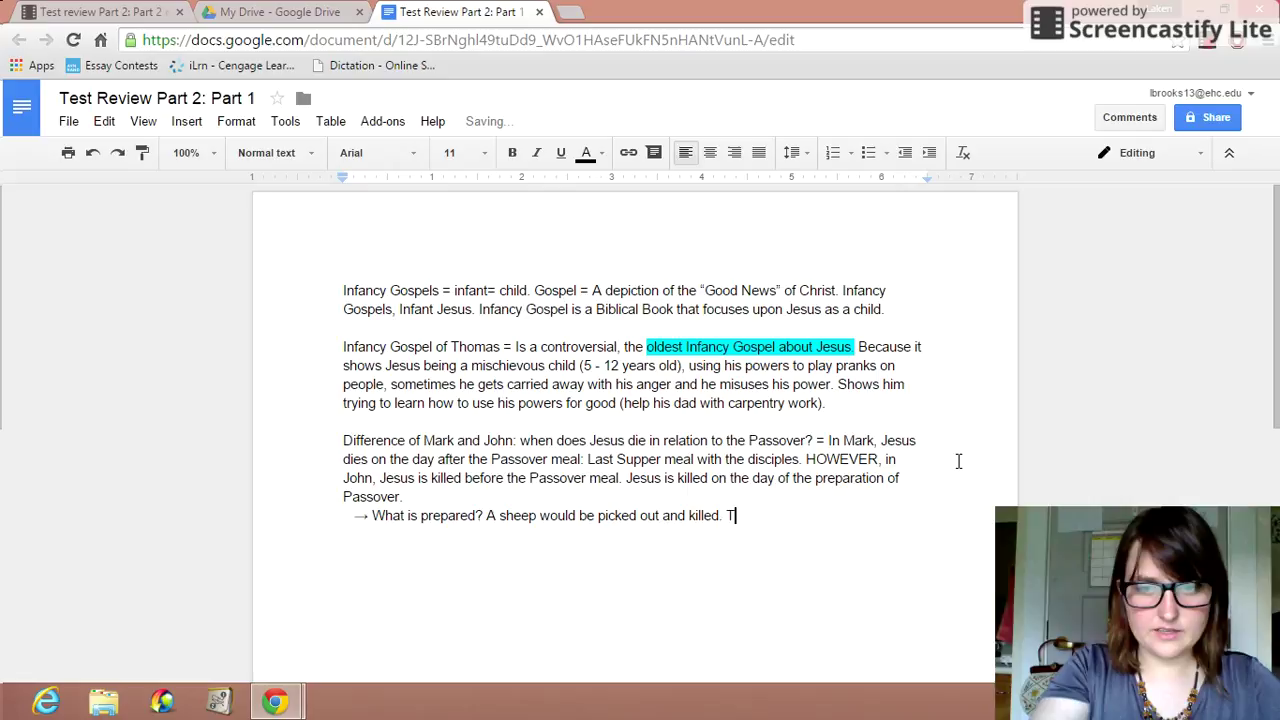
pyautogui.write('he angel o')
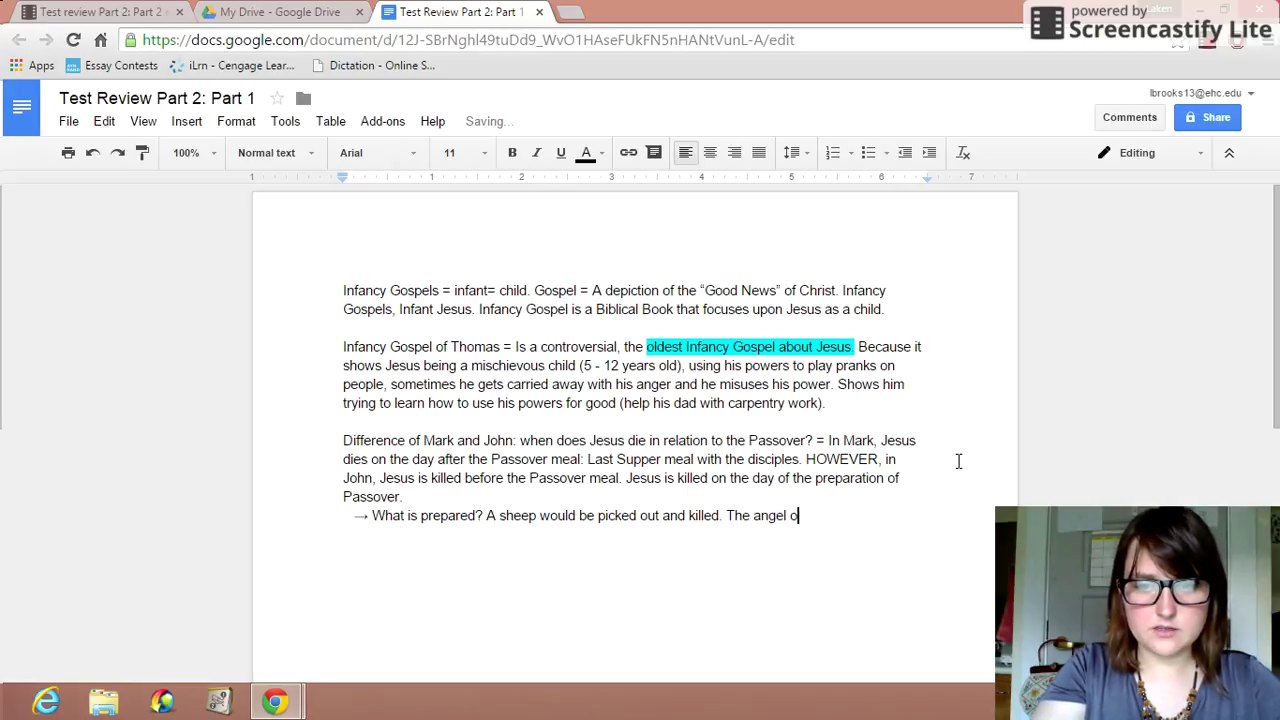
pyautogui.write('f Death from ')
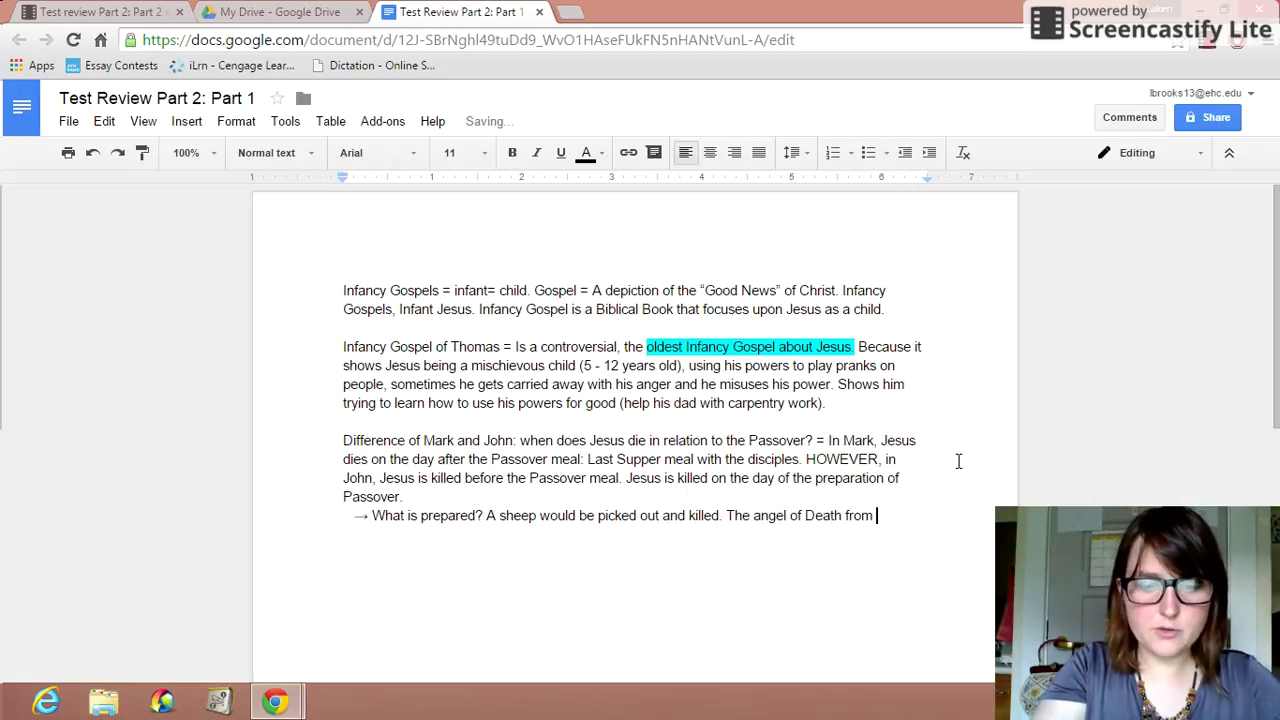
pyautogui.write("Moses' leg")
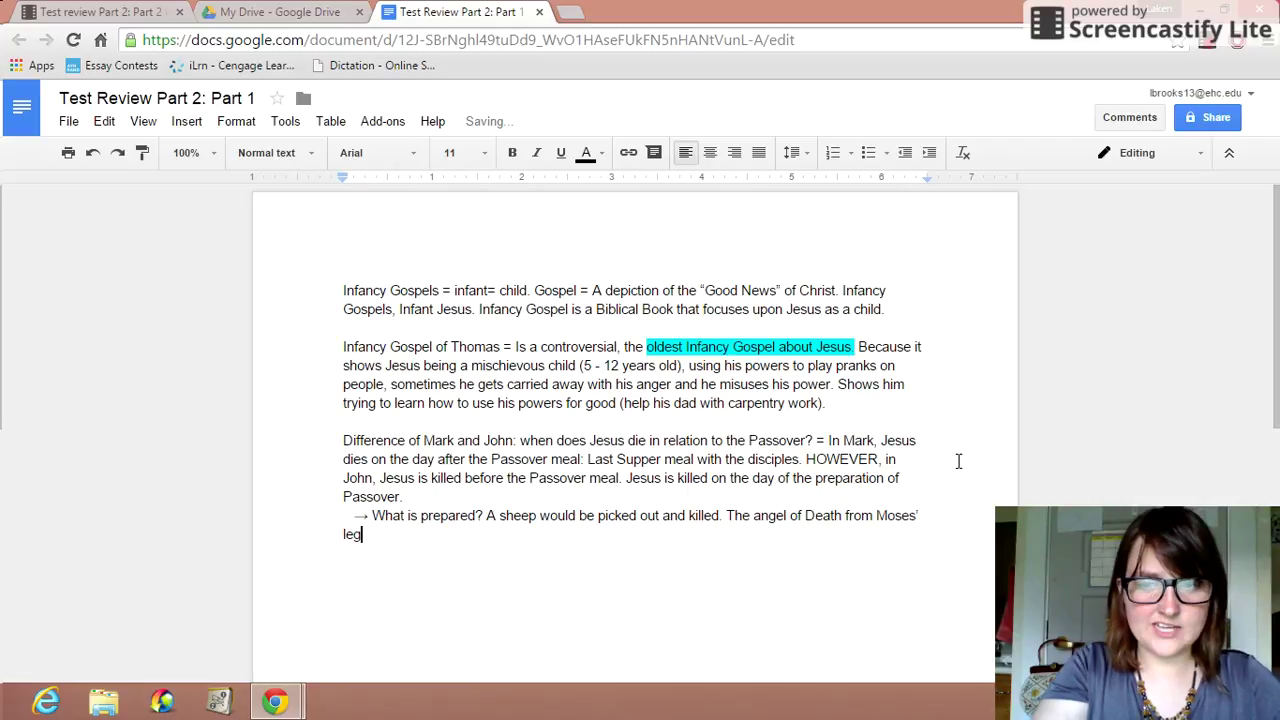
pyautogui.write('end pas')
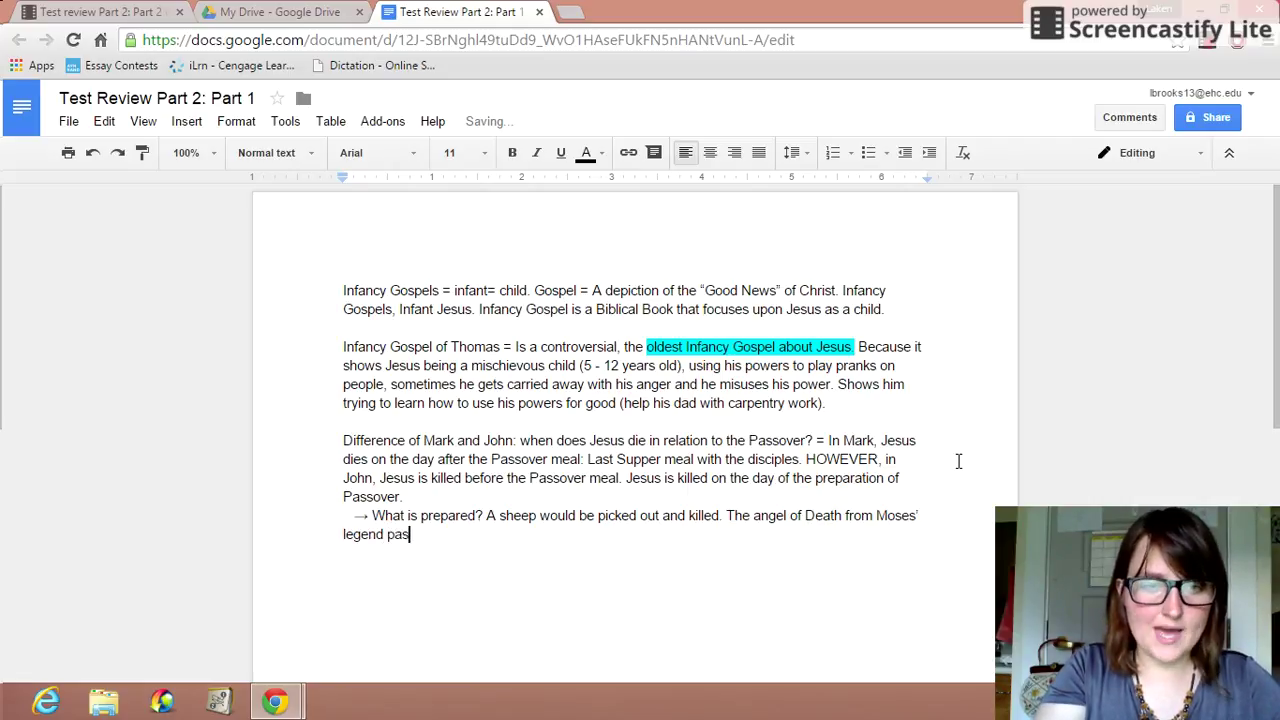
pyautogui.write('sed over the Hebrew people.')
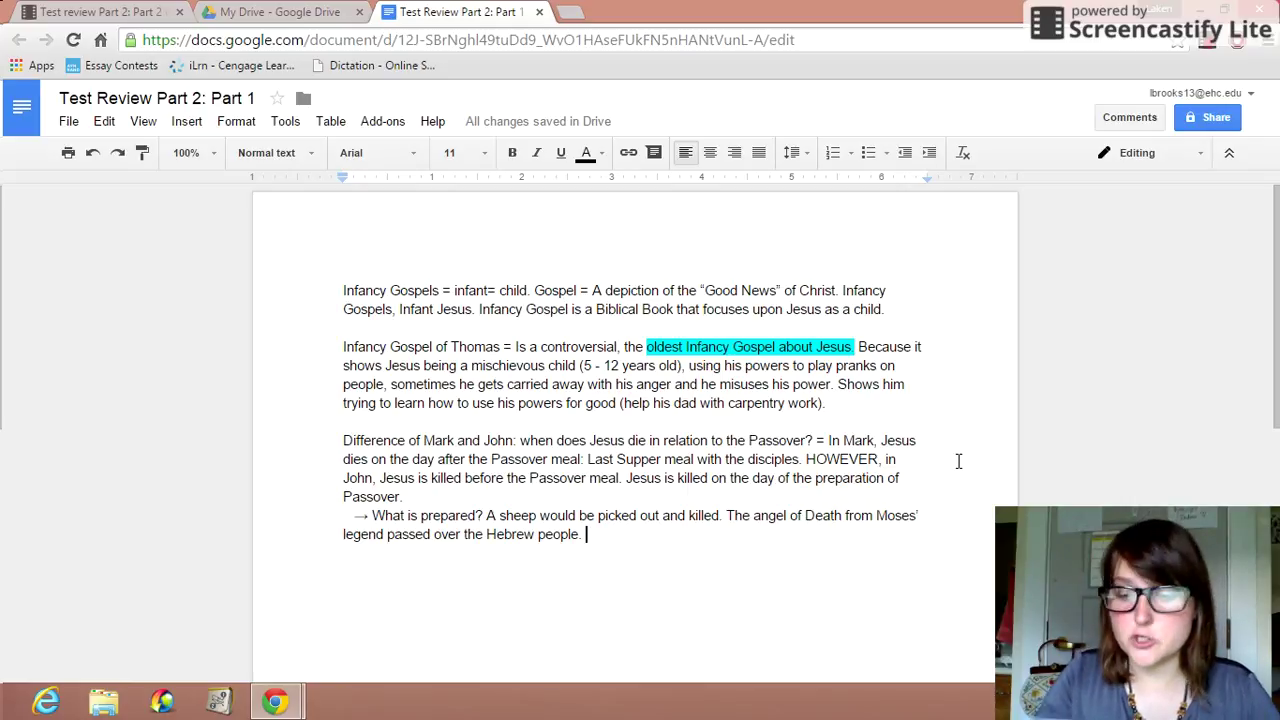
# Step: Start a second arrow line below the preparation answer with "In John, you have Jesus being killed as"
pyautogui.press('Return')
pyautogui.write('->')
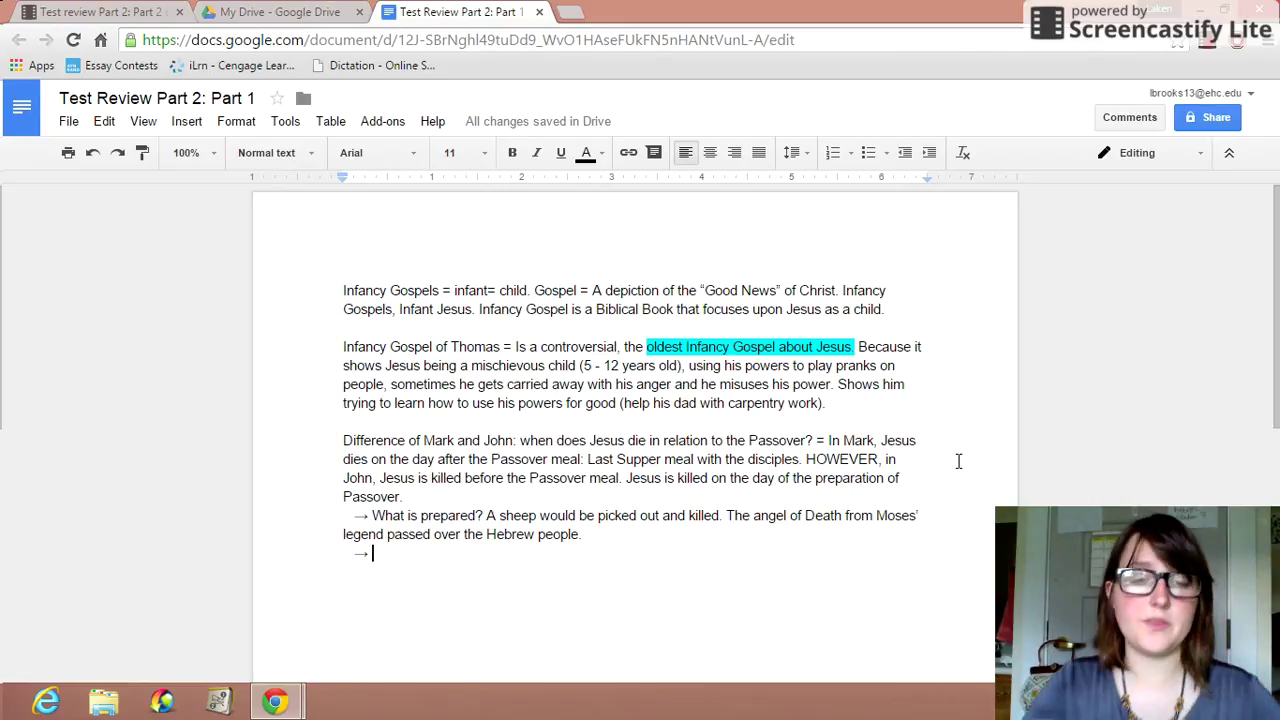
pyautogui.write('In Joh')
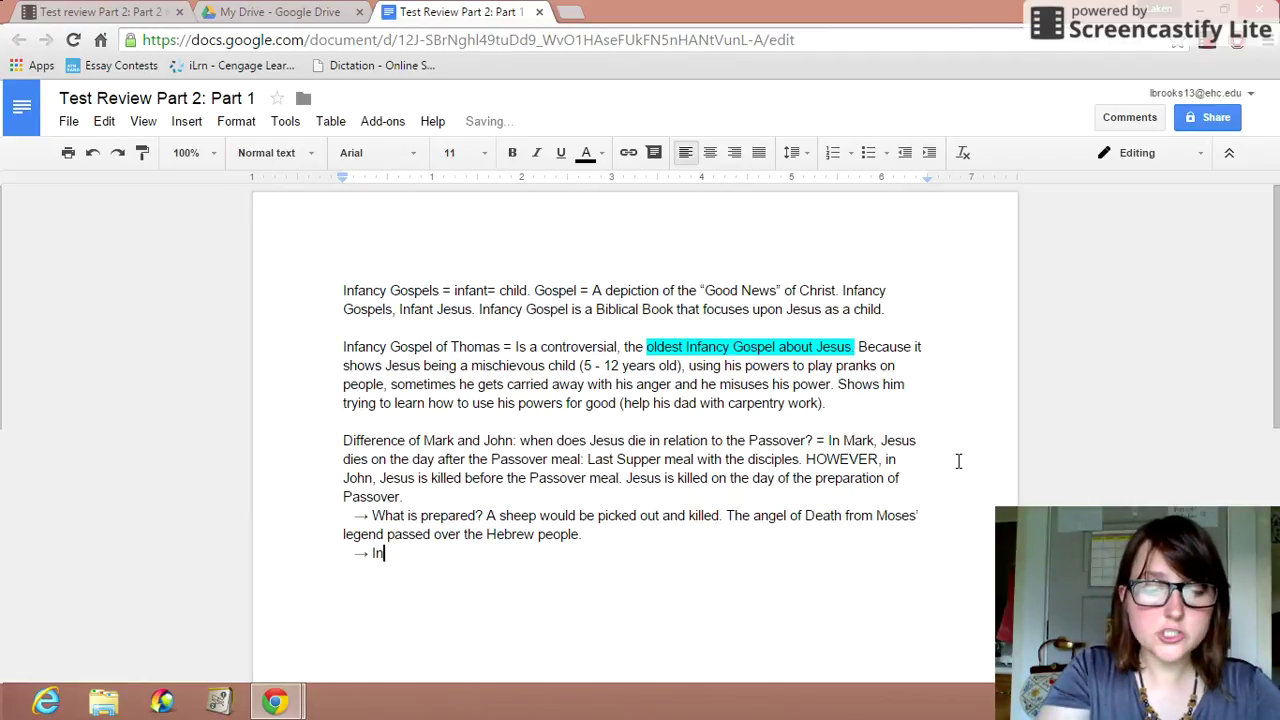
pyautogui.press('BackSpace')
pyautogui.press('BackSpace')
pyautogui.write('oh')
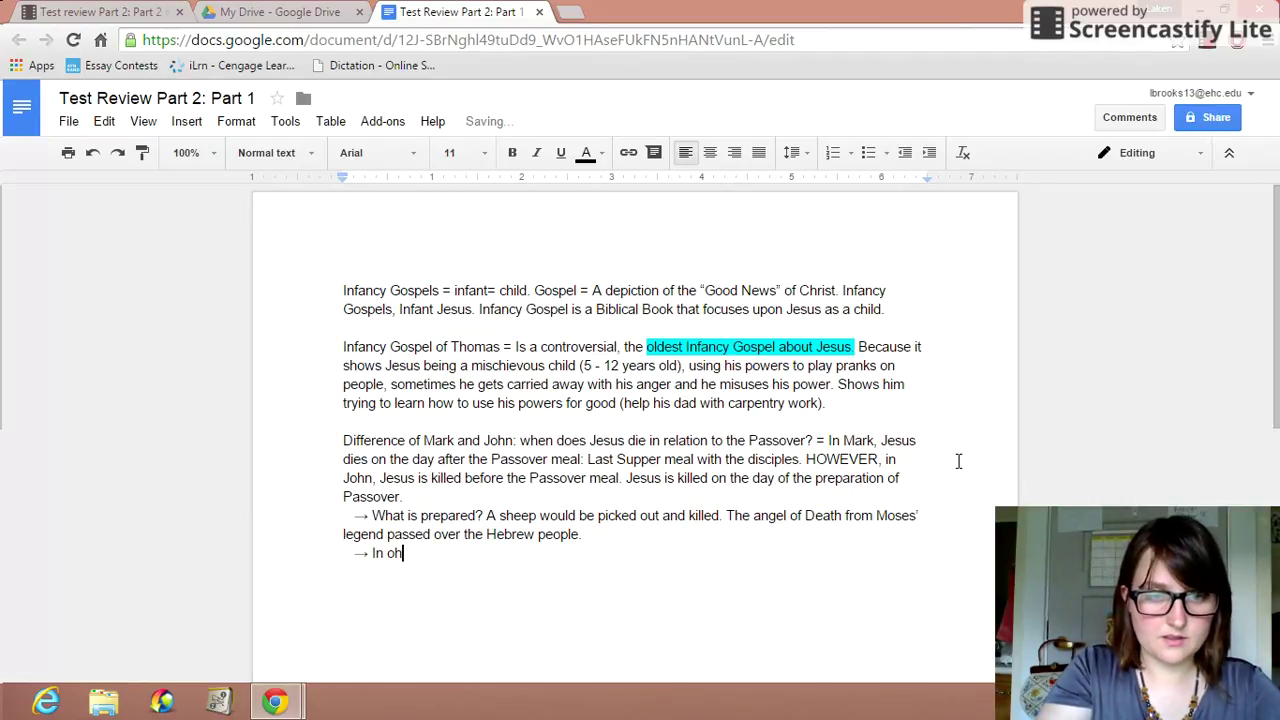
pyautogui.press('BackSpace')
pyautogui.press('BackSpace')
pyautogui.write('Ohn,')
pyautogui.press('BackSpace')
pyautogui.press('BackSpace')
pyautogui.press('BackSpace')
pyautogui.press('BackSpace')
pyautogui.press('BackSpace')
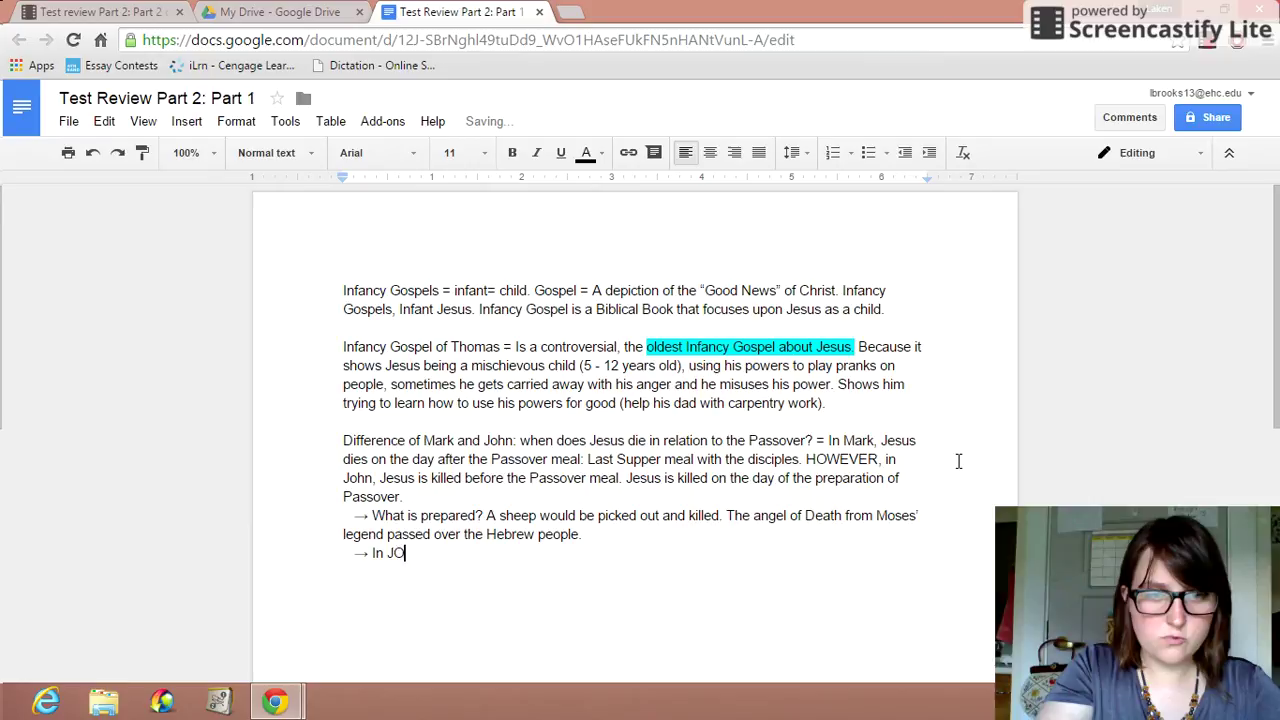
pyautogui.write('ohn, you have ')
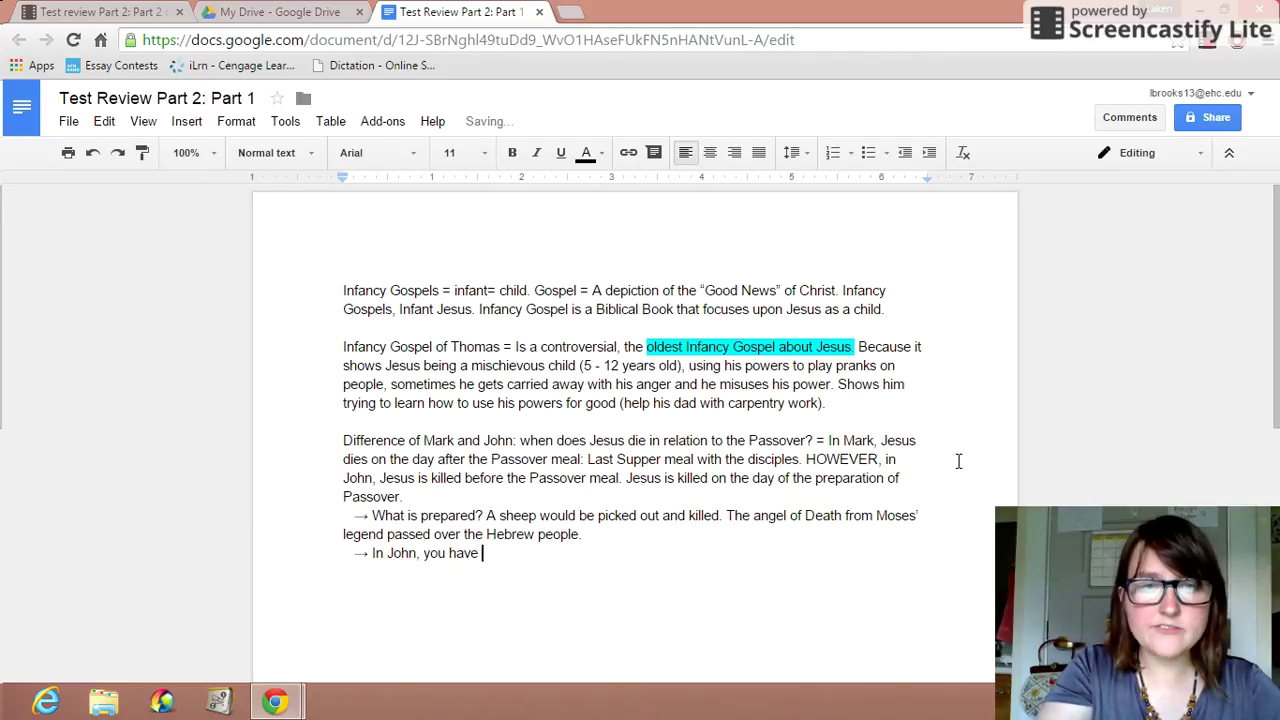
pyautogui.write('Jesus being killed as ')
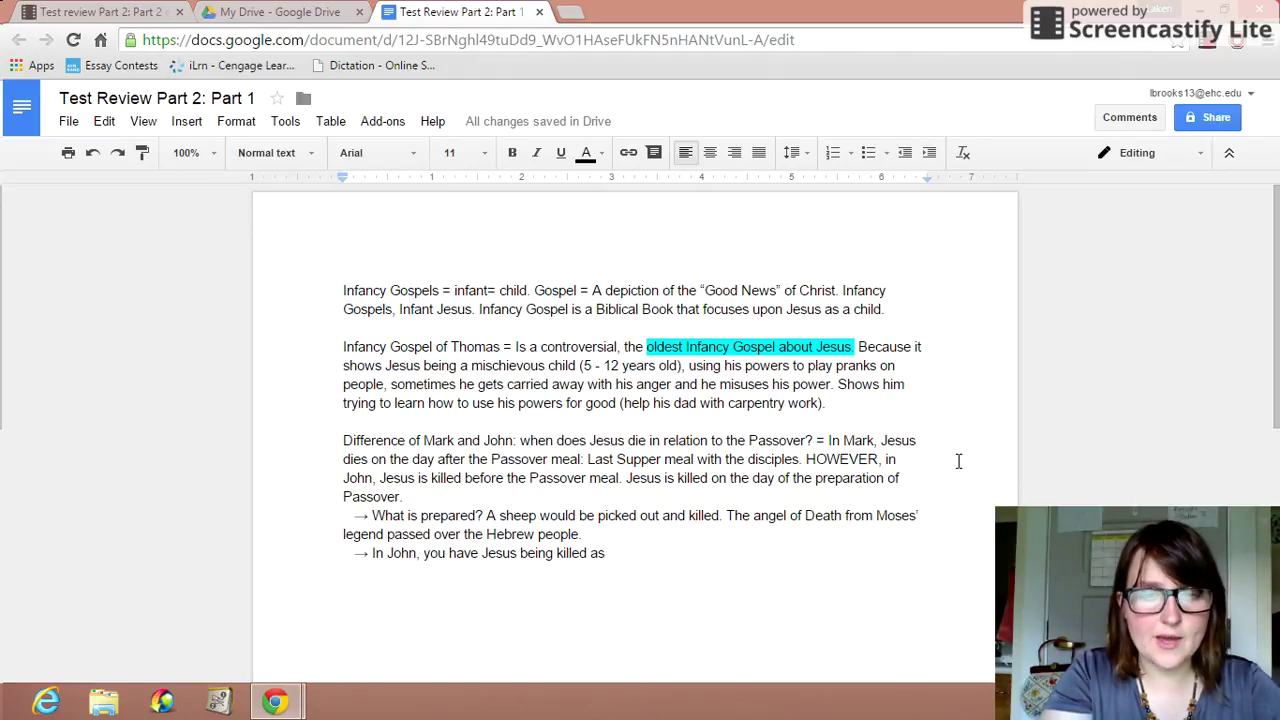
# Step: Complete the John sentence with "a symbol of a 'moral truth' as a sacrifical lamb for the sins of the world."
pyautogui.write('a symbol o')
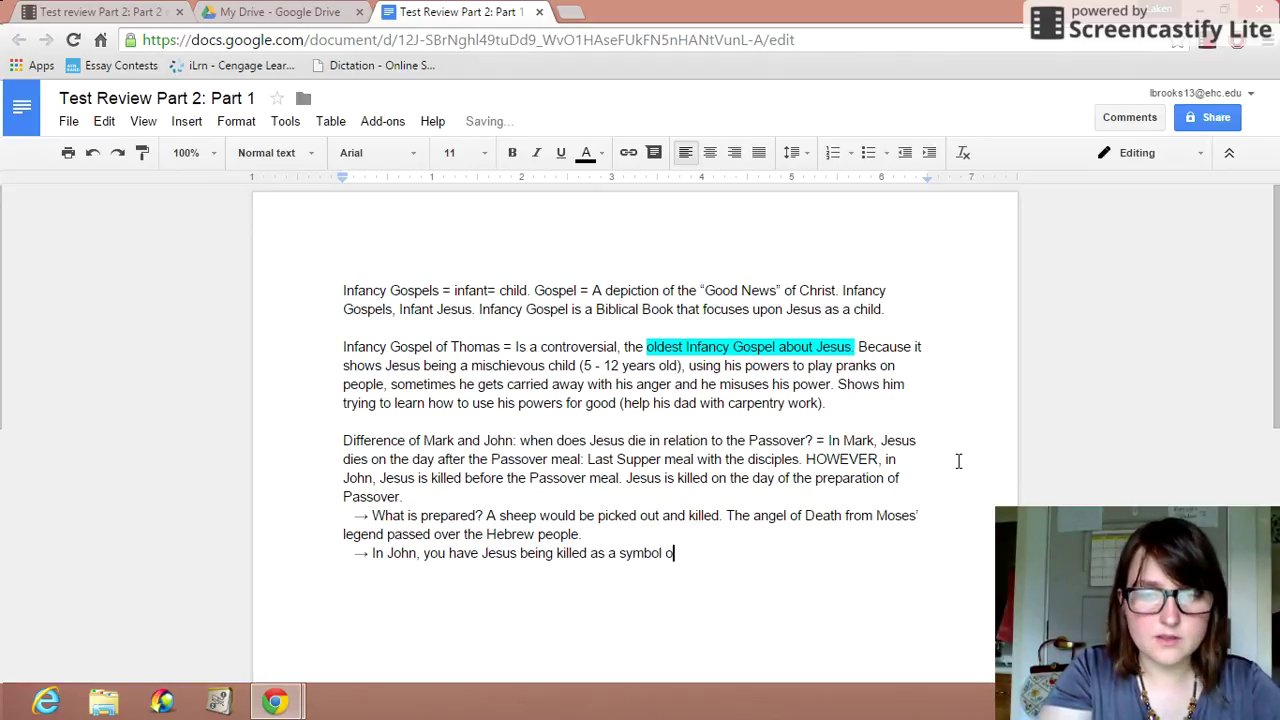
pyautogui.write('f a “moral tru')
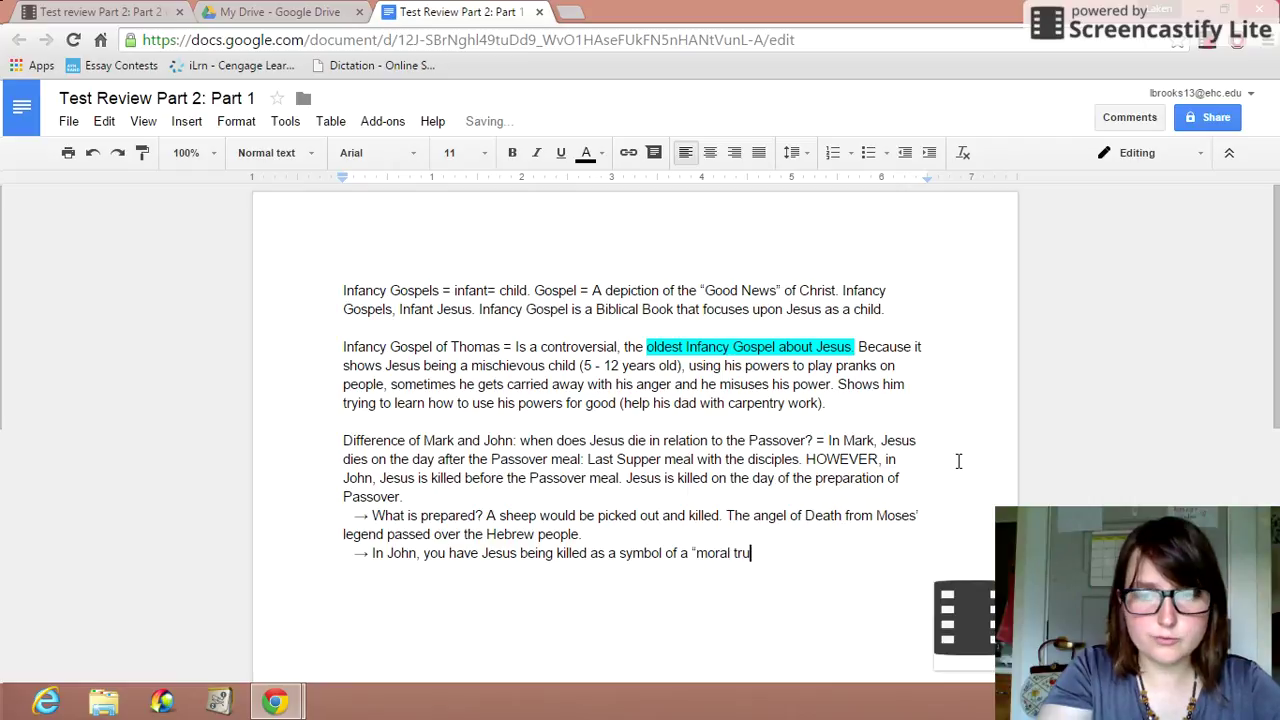
pyautogui.write('th” a')
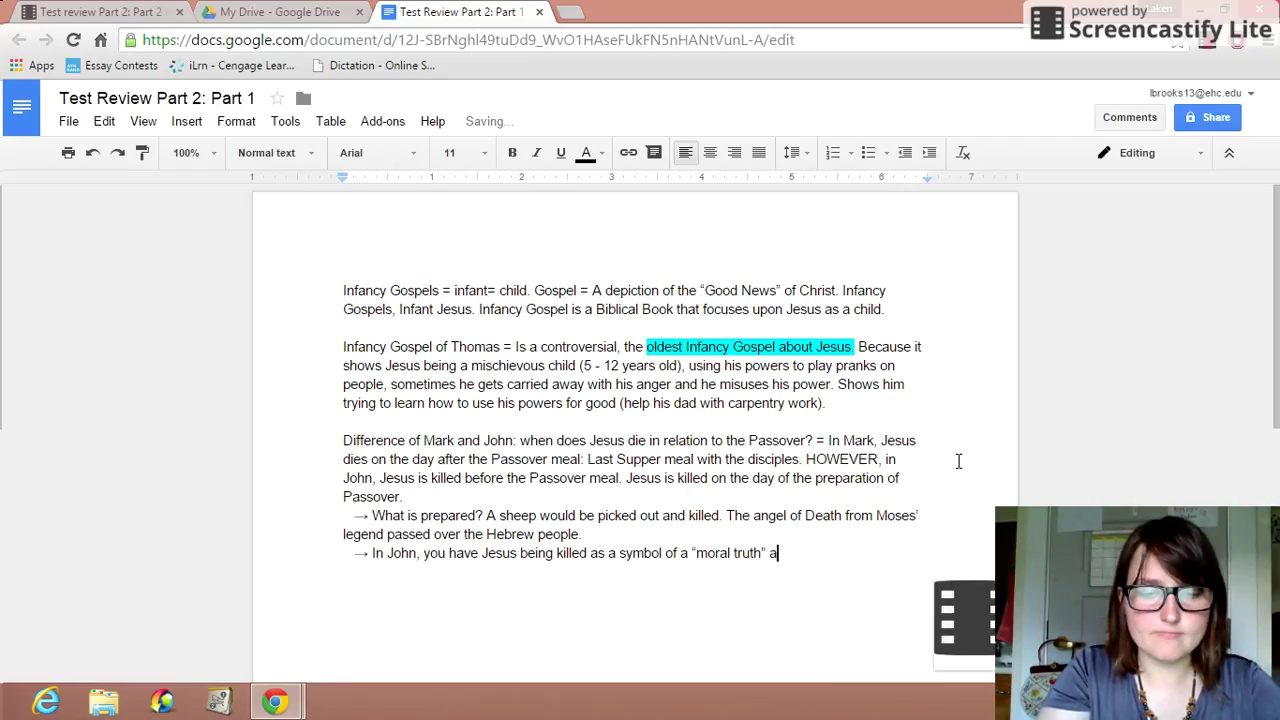
pyautogui.write('s a ')
pyautogui.write('sacr')
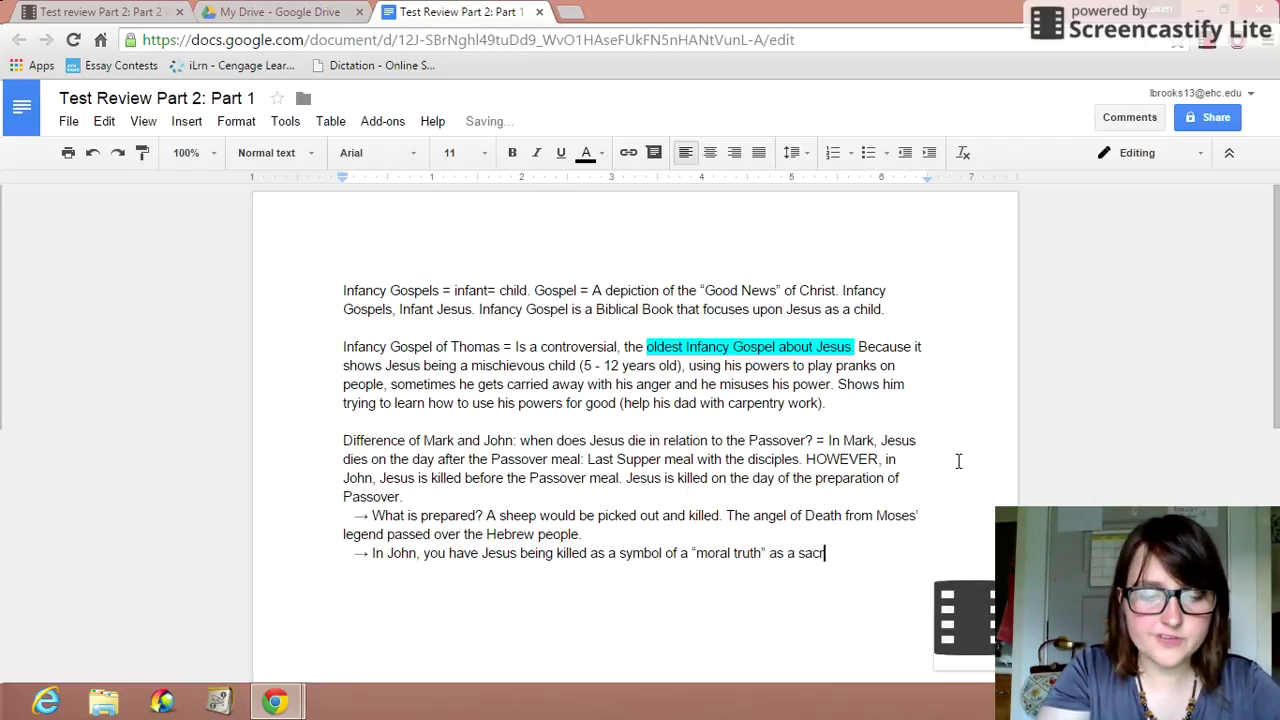
pyautogui.write('ifical lamb fo')
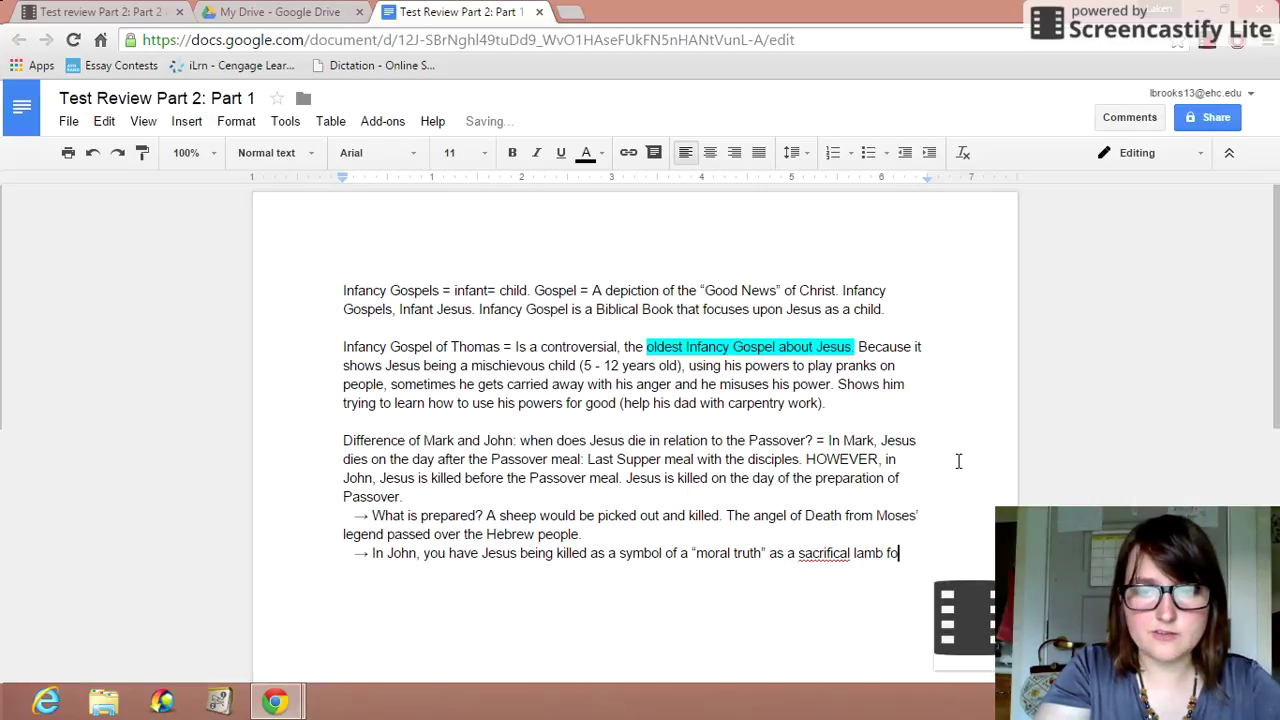
pyautogui.write('r the sins of thw wo')
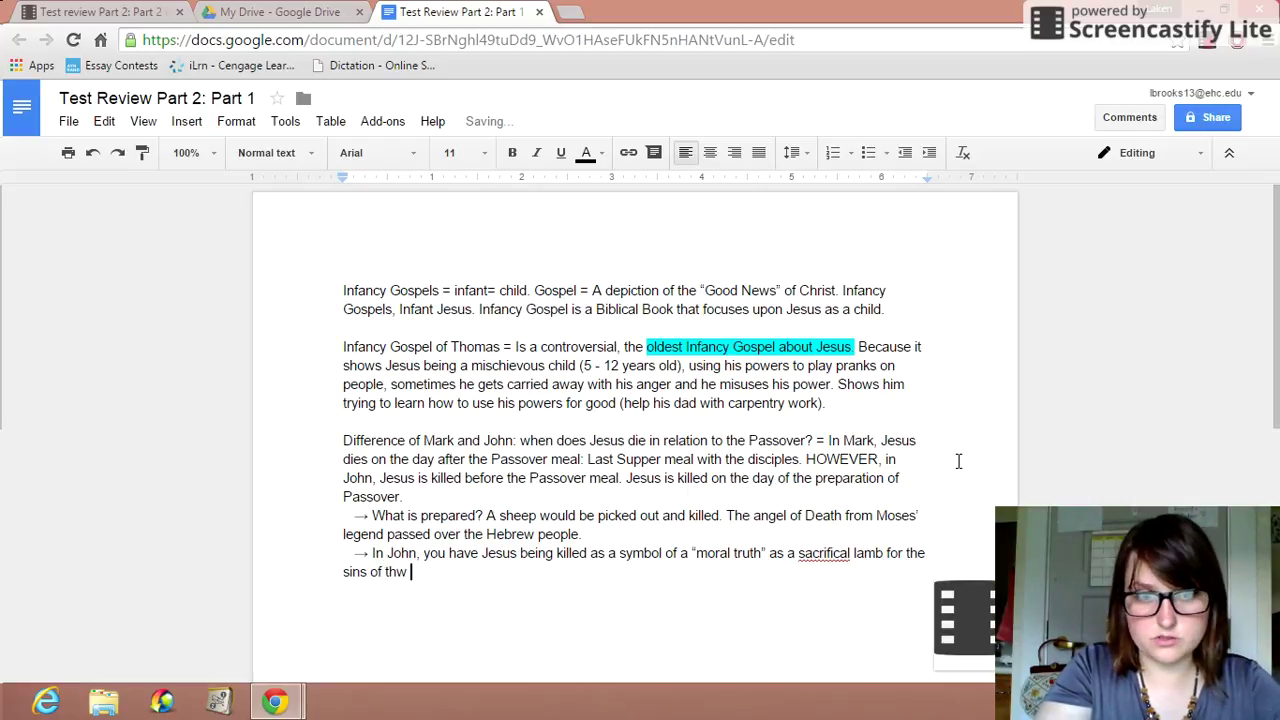
pyautogui.press('BackSpace')
pyautogui.press('BackSpace')
pyautogui.press('BackSpace')
pyautogui.press('BackSpace')
pyautogui.write('e worl')
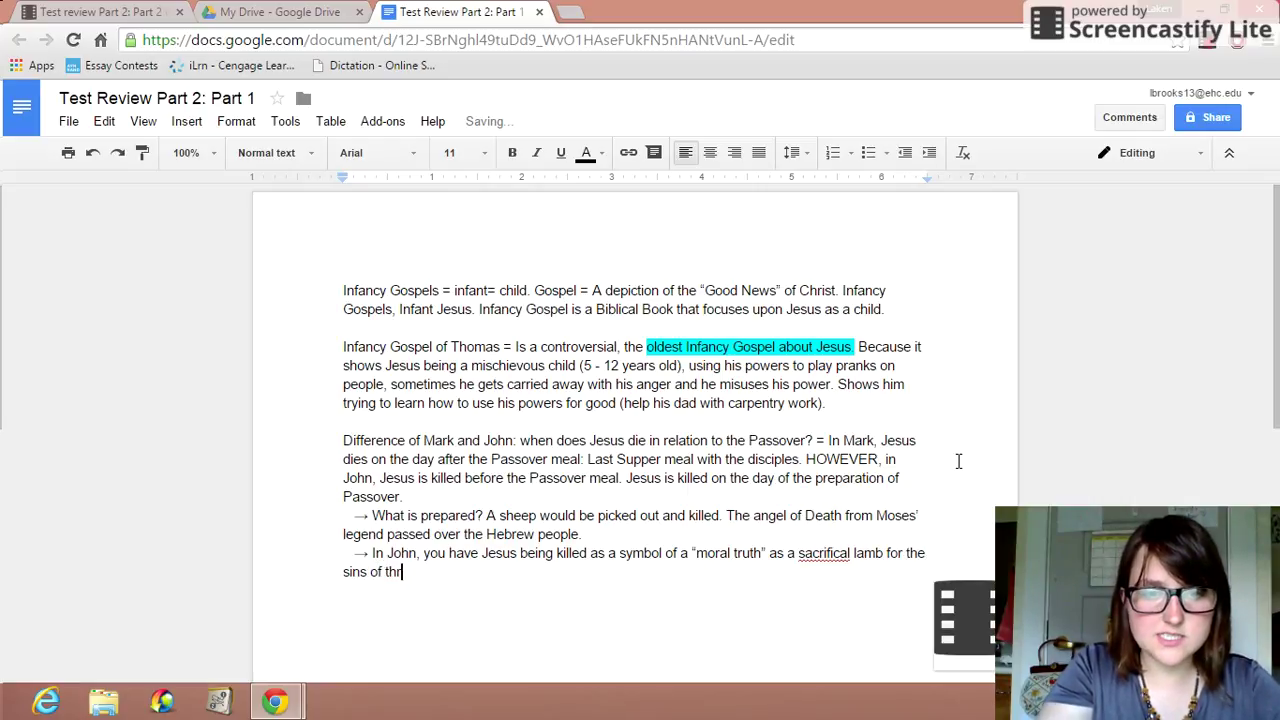
pyautogui.write('d.')
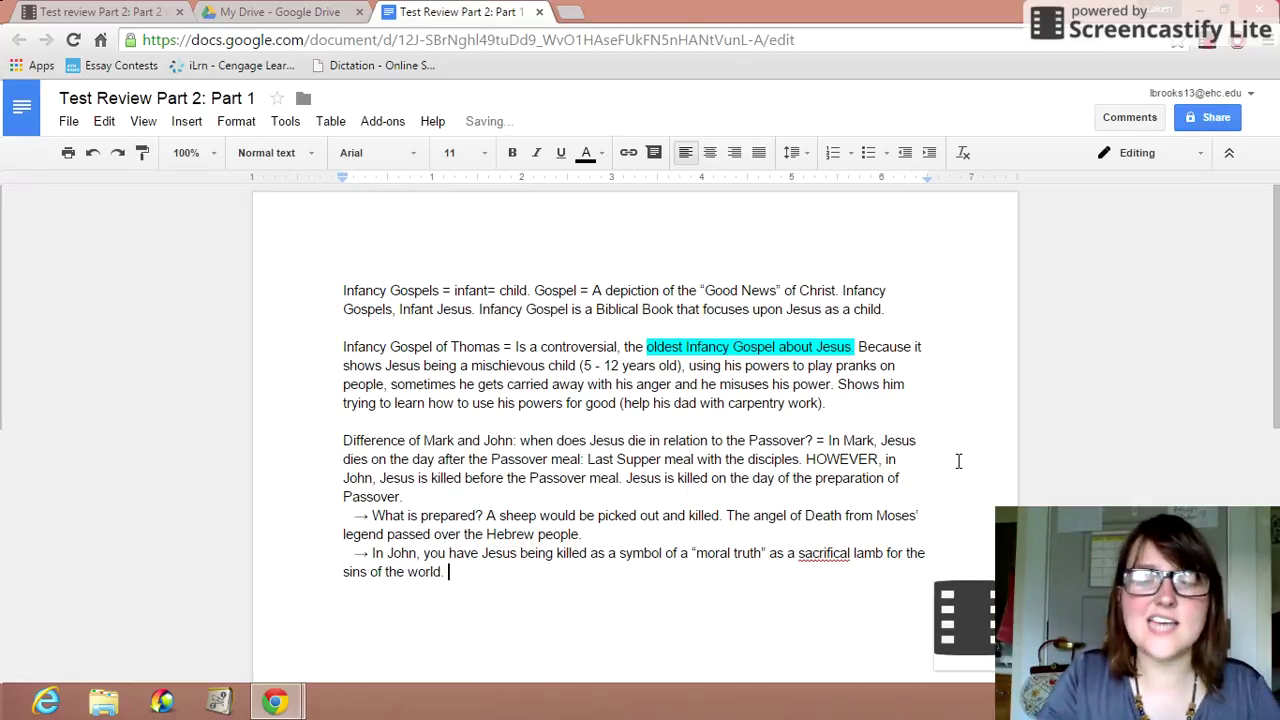
# Step: Correct the misspelled word before "lamb" to the suggested "sacrificial" and return to the end of the sentence
pyautogui.rightClick(818, 556)
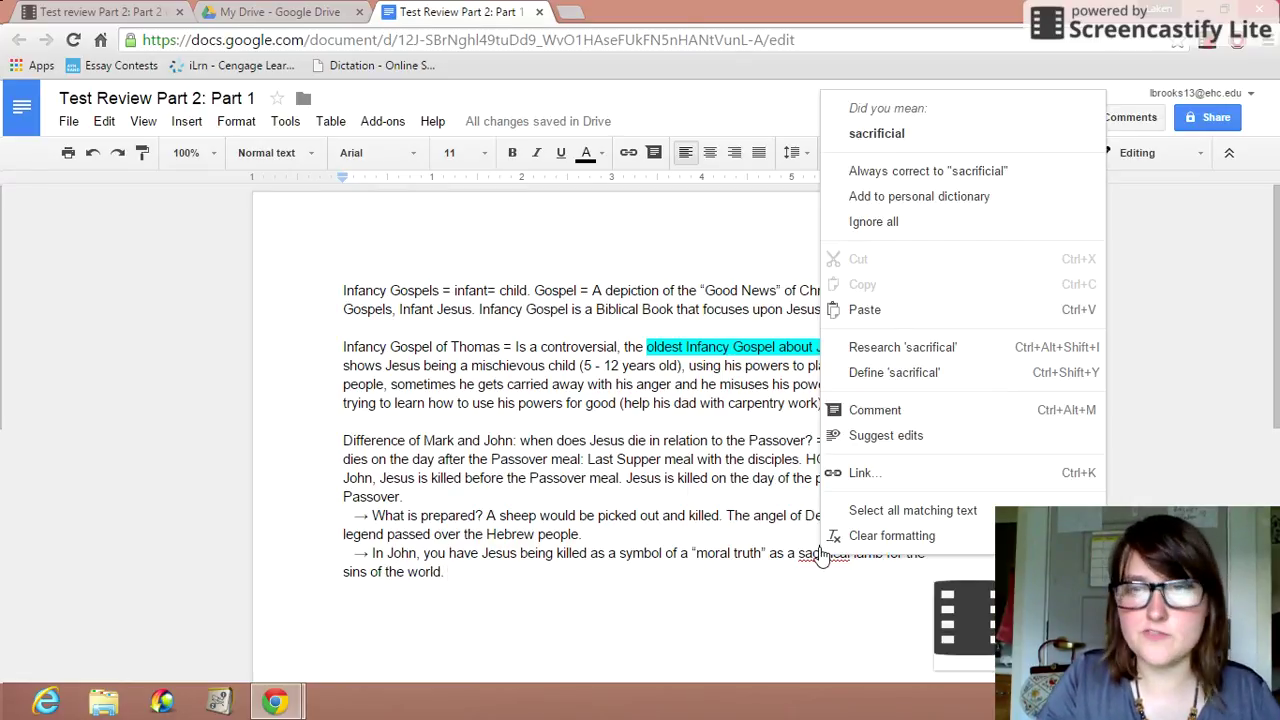
pyautogui.click(928, 128)
pyautogui.click(464, 577)
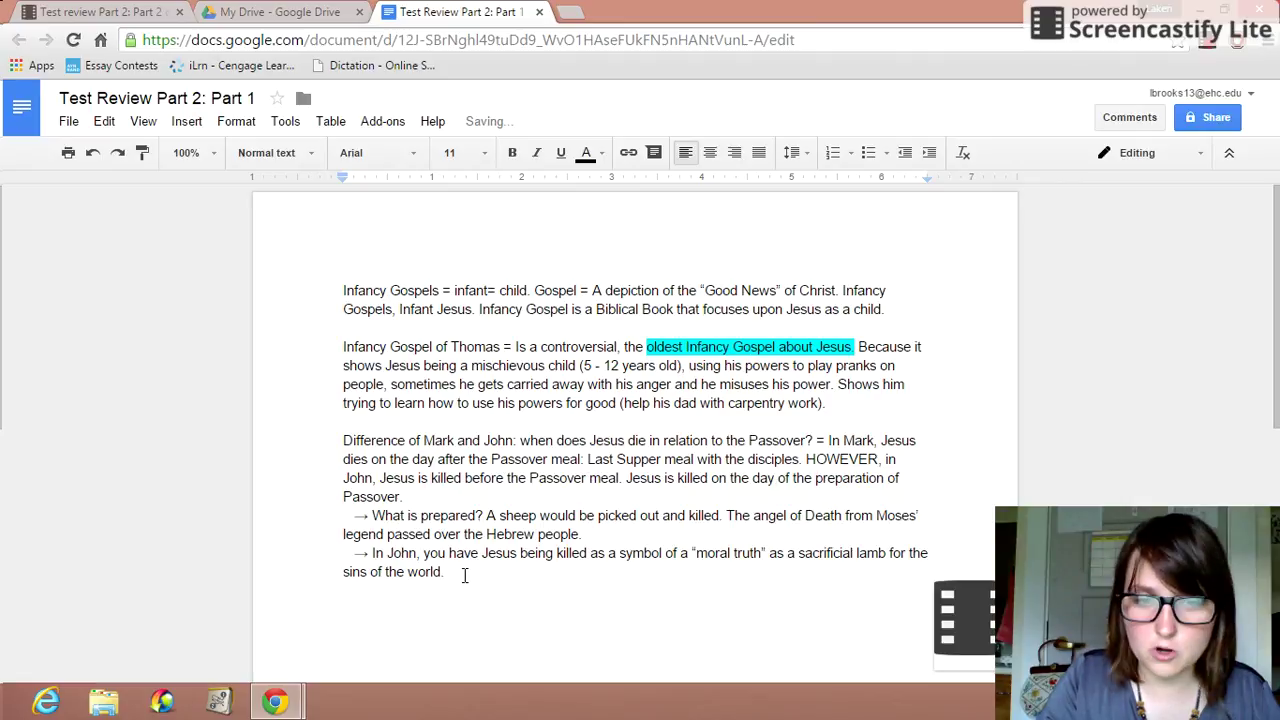